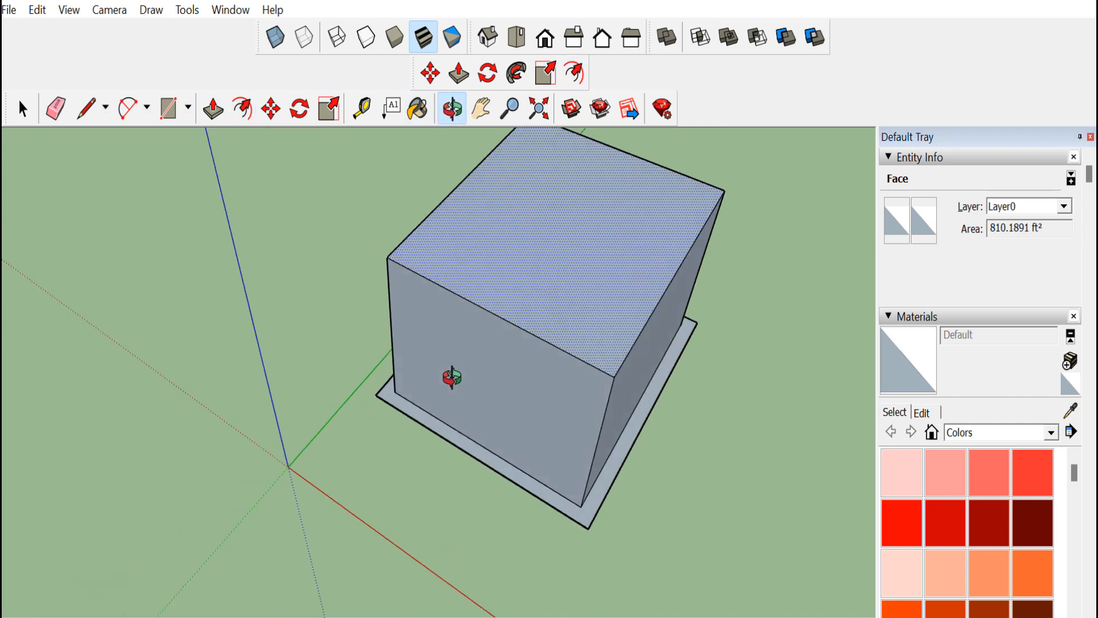
Offset the top face's edges inward with the Offset tool
click(244, 113)
click(514, 317)
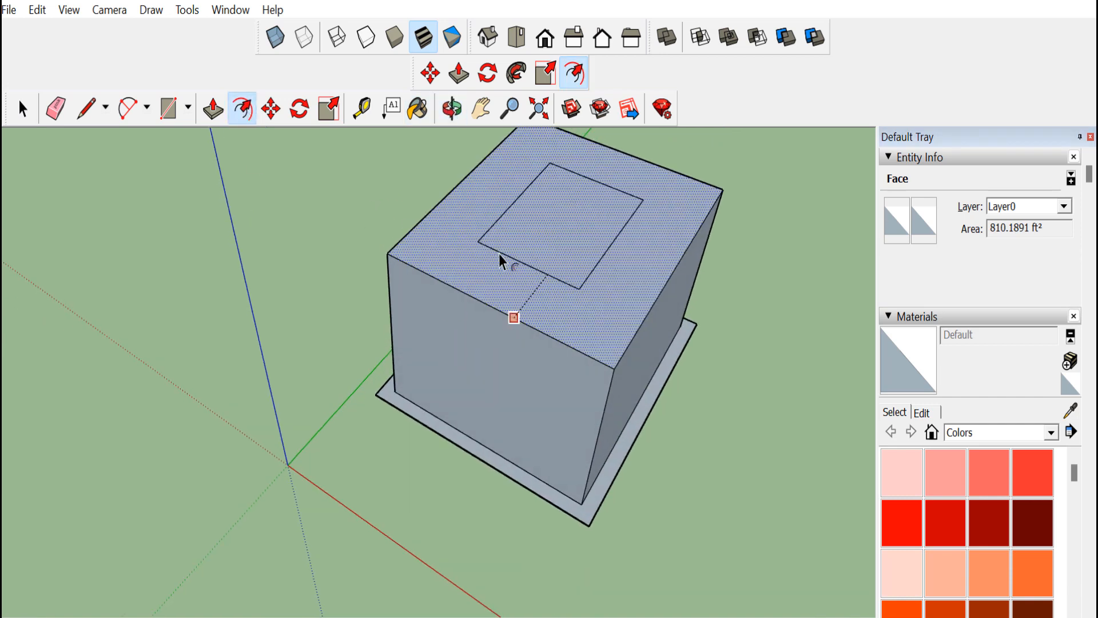
click(412, 252)
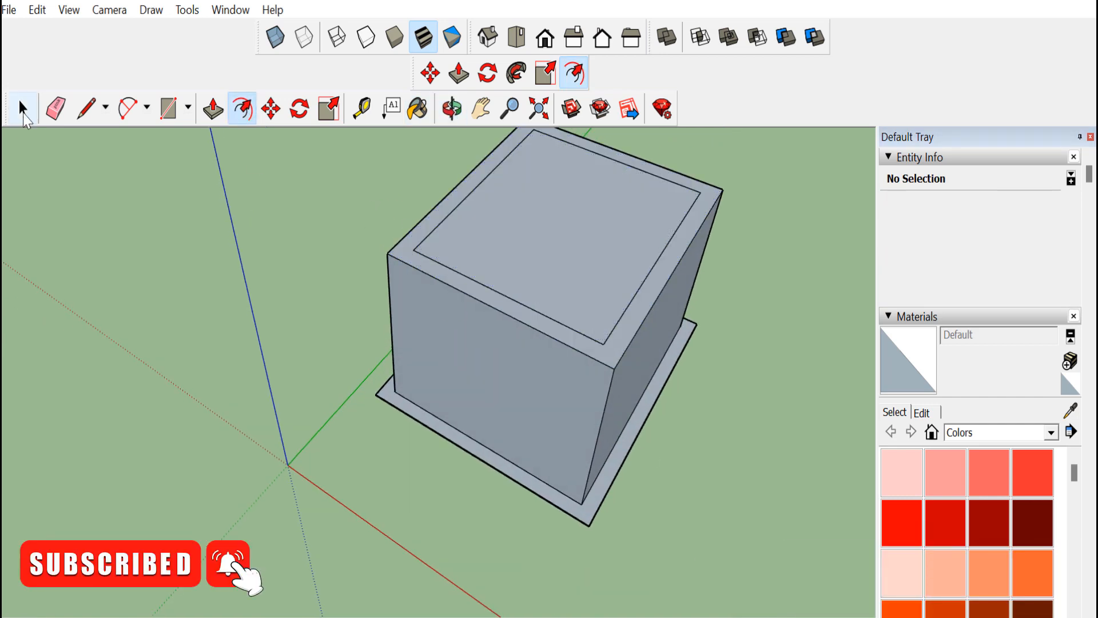
Undo the inward offset of the top face
click(87, 107)
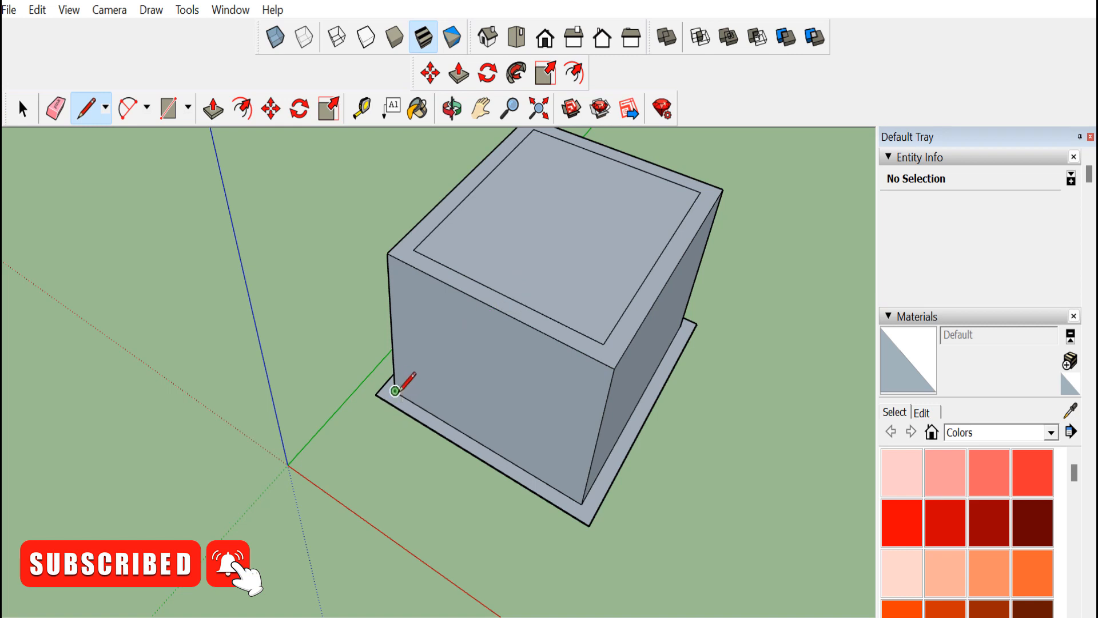
click(214, 107)
click(454, 351)
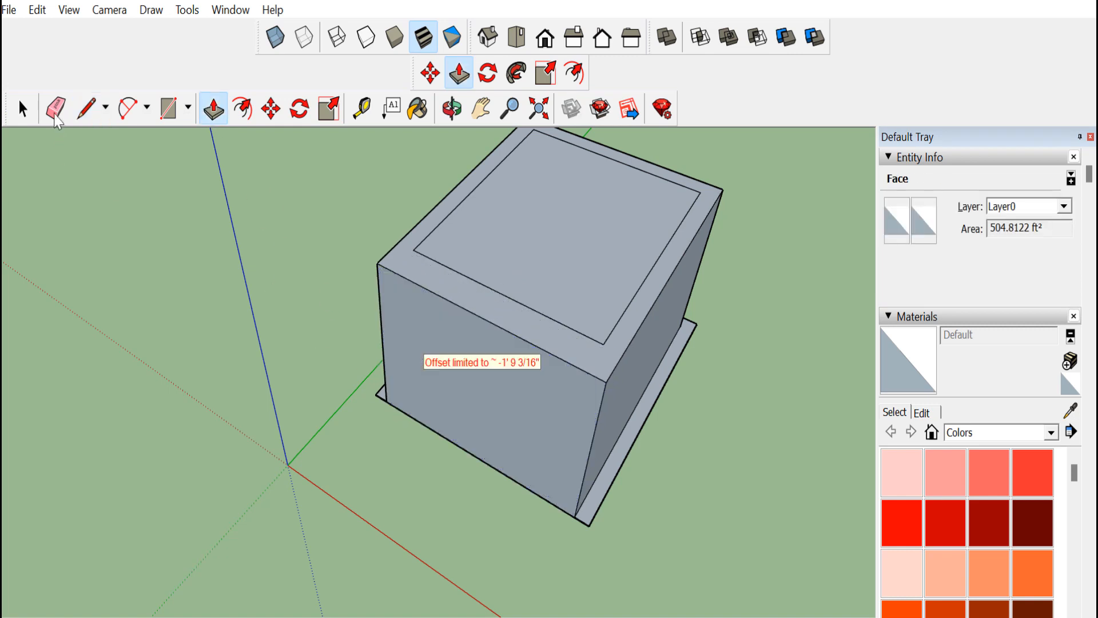
click(22, 107)
key(ctrl+z)
Push the box's front face slightly inward with Push/Pull
click(213, 109)
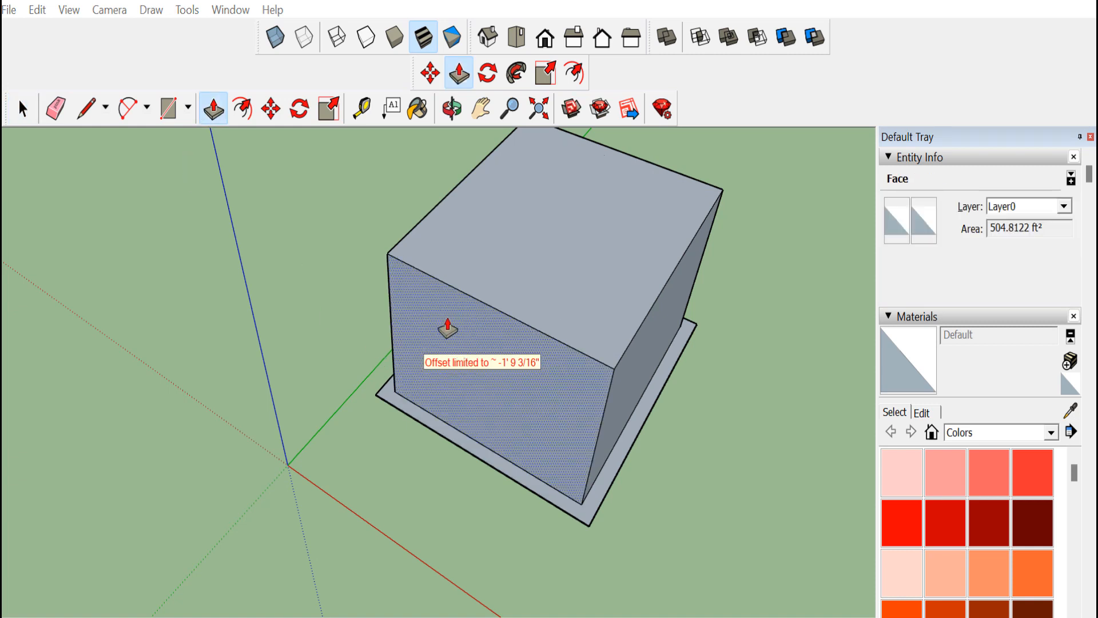
drag(448, 327, 488, 316)
Offset the top face's edges slightly inward to form a thin rim
click(242, 107)
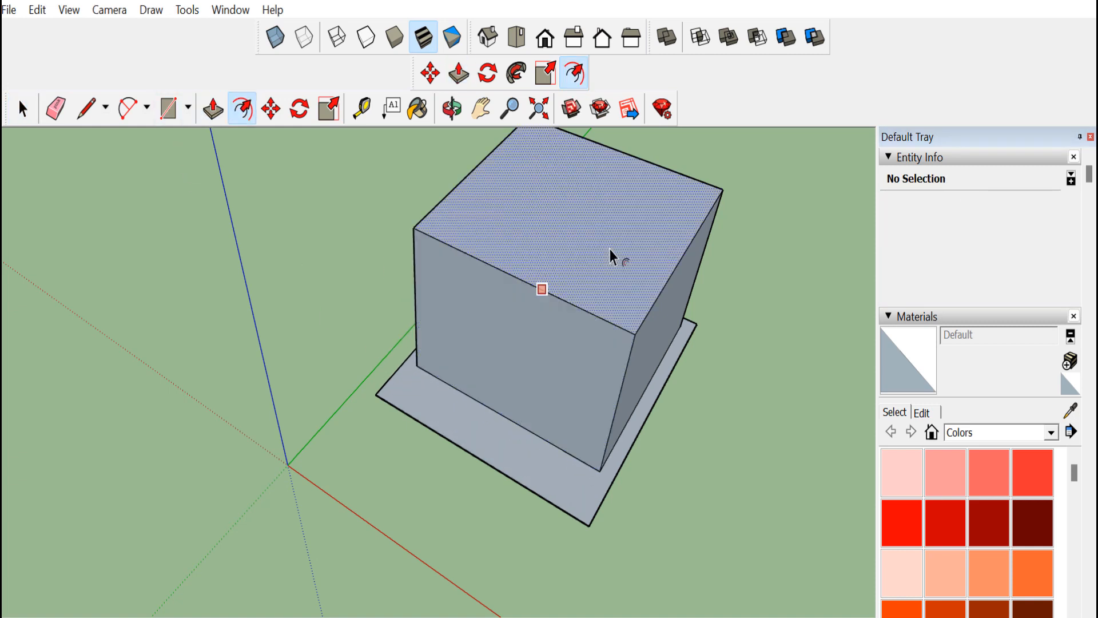
click(609, 249)
click(653, 289)
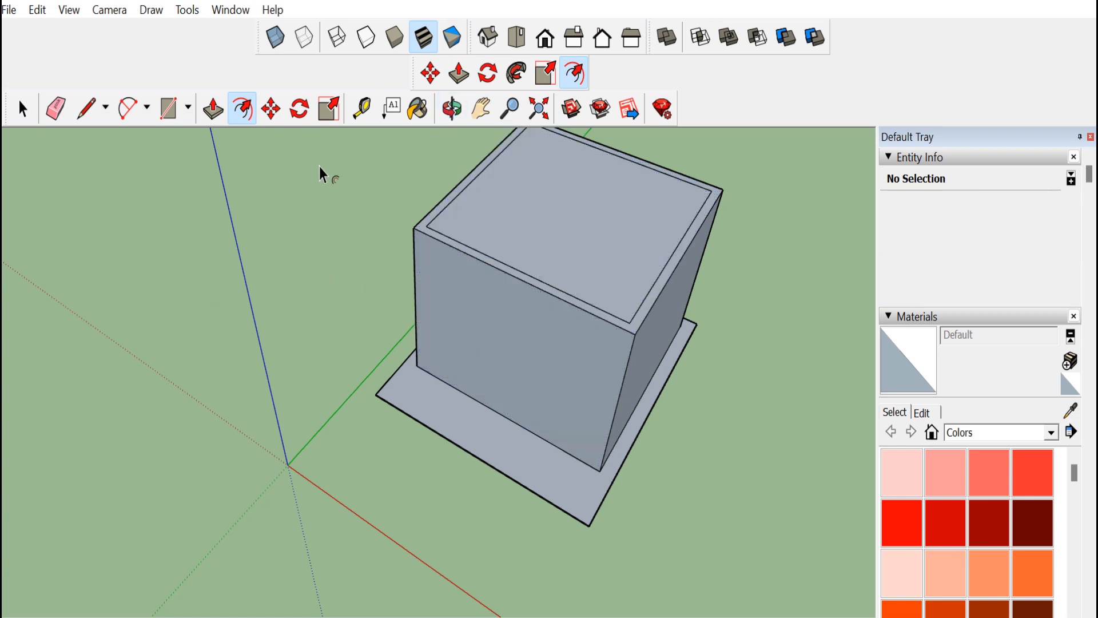
Add a tape-measure guide line across the top face near its front edge
click(449, 114)
drag(487, 373, 493, 363)
scroll(603, 187, up, 3)
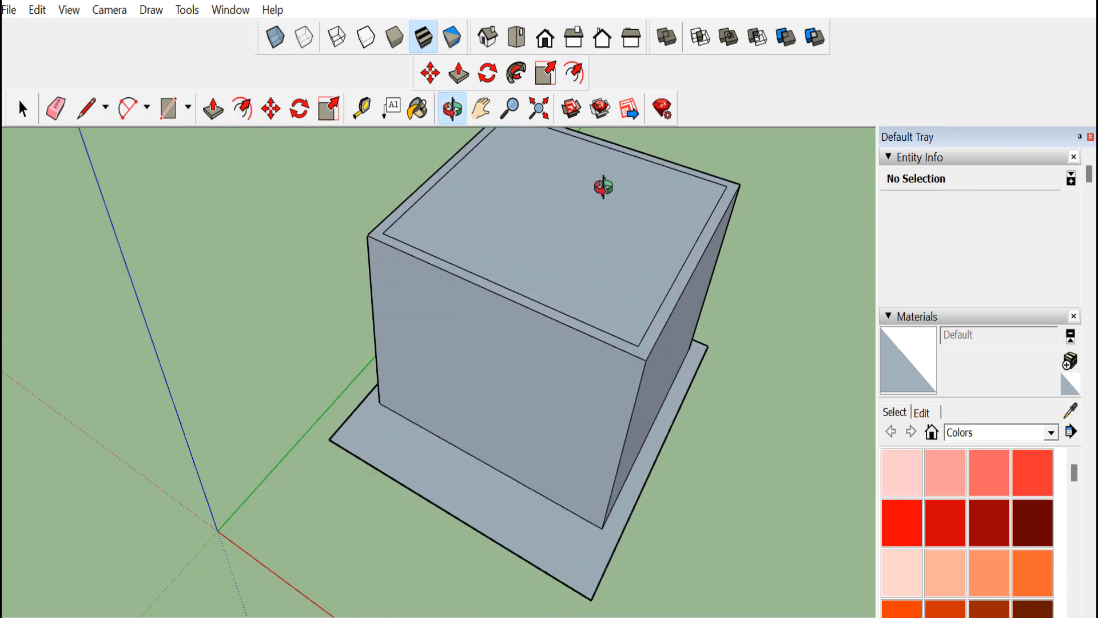
click(93, 112)
click(372, 112)
click(436, 278)
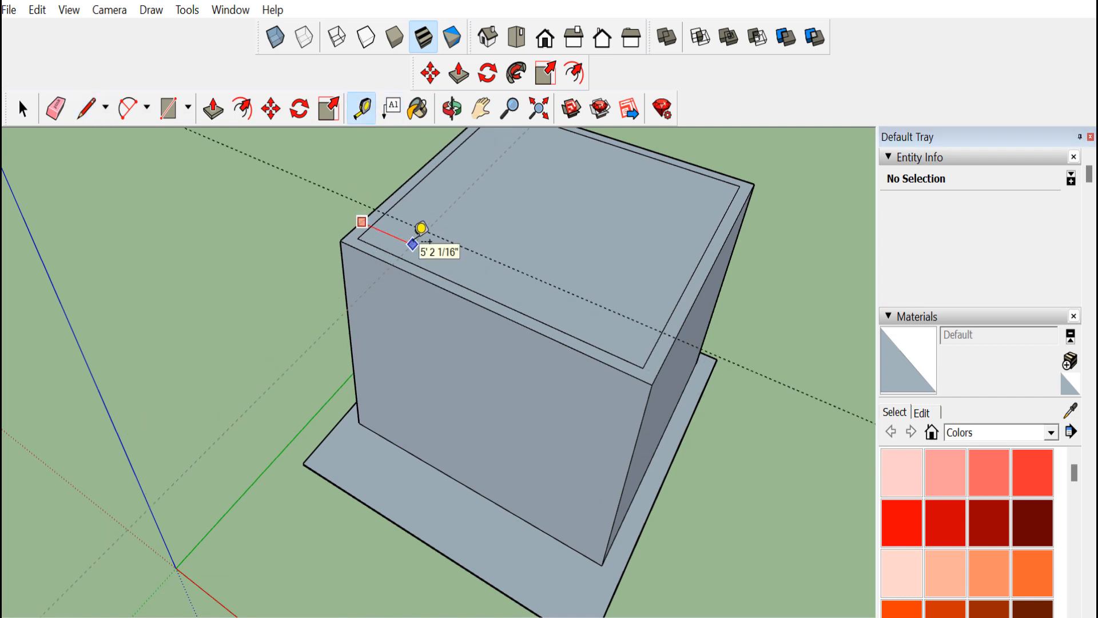
click(412, 243)
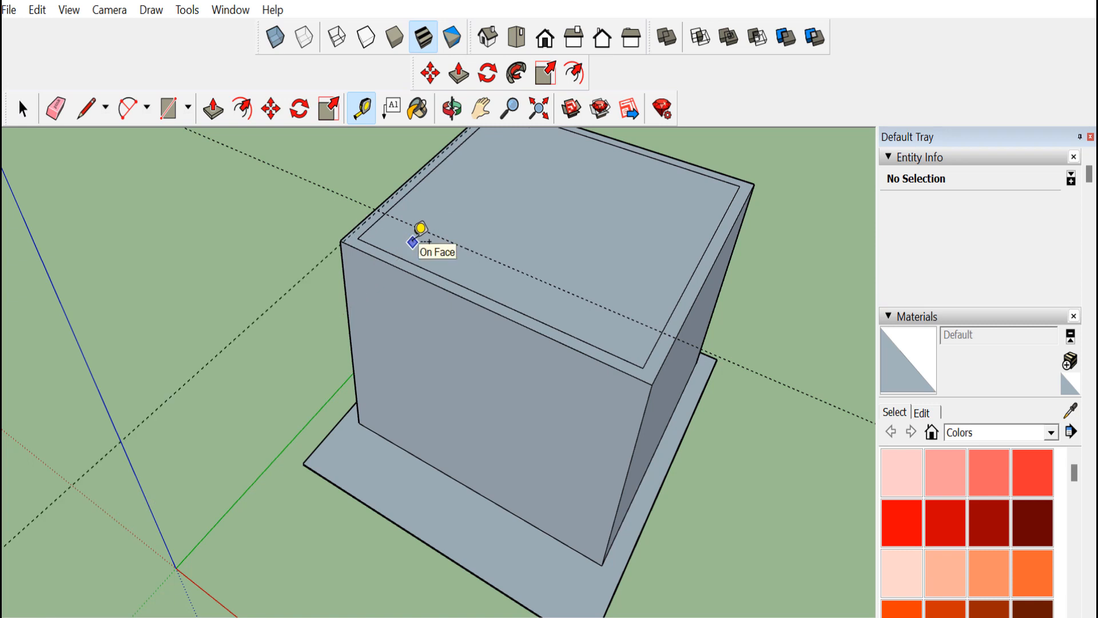
Add tape-measure guide lines across the top face marking the rim's left and right sections
click(362, 221)
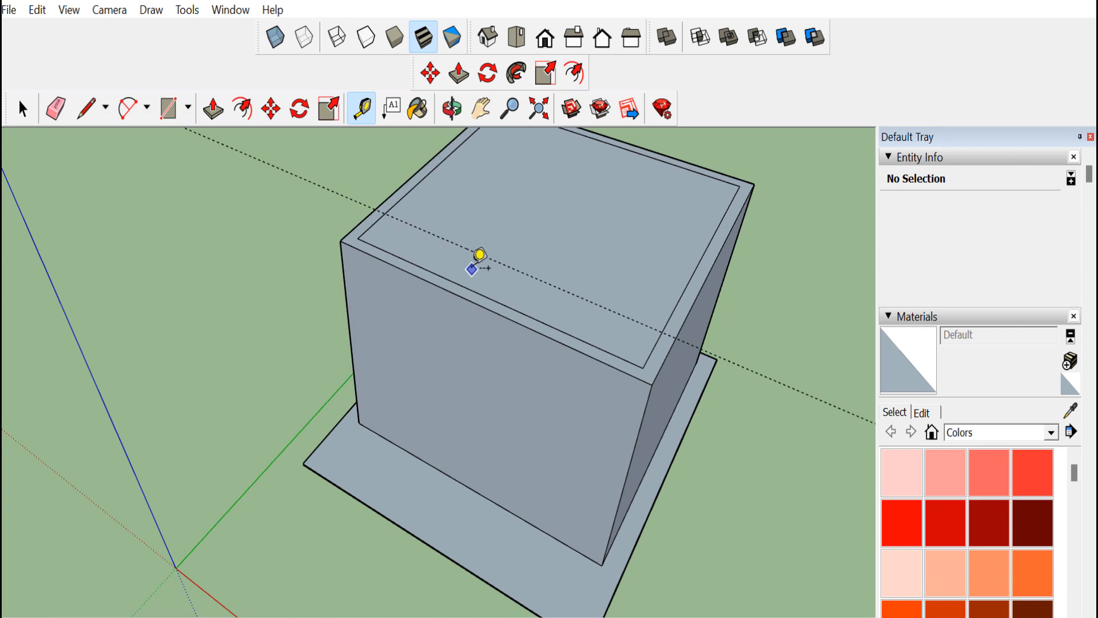
click(433, 240)
click(621, 312)
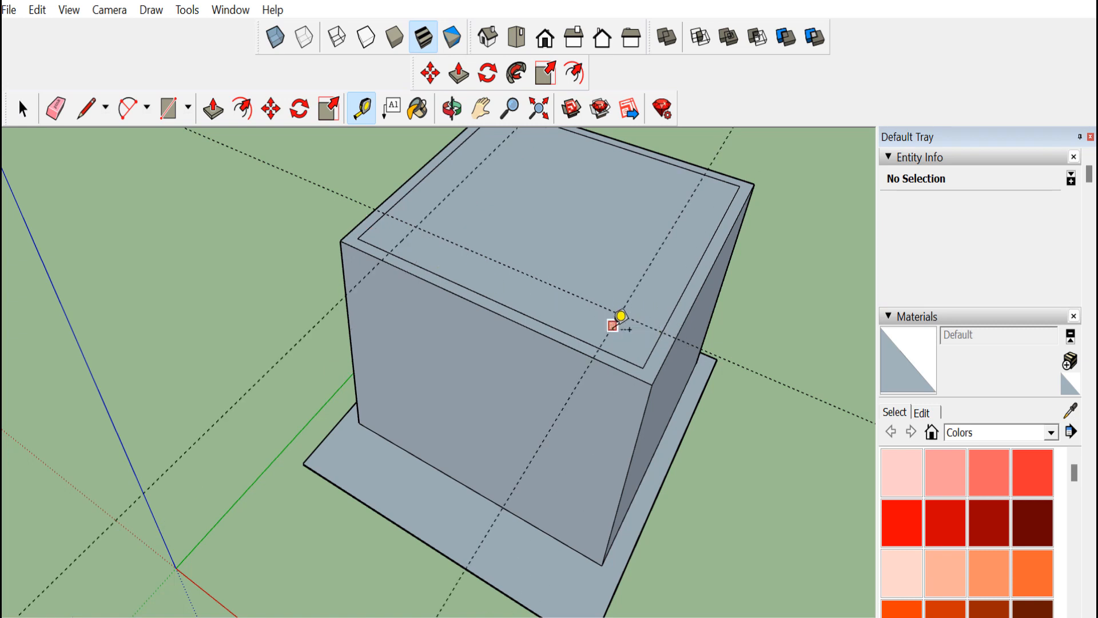
Draw lines across the top rim along the guides, splitting off its left and right corner sections
key(l)
click(382, 259)
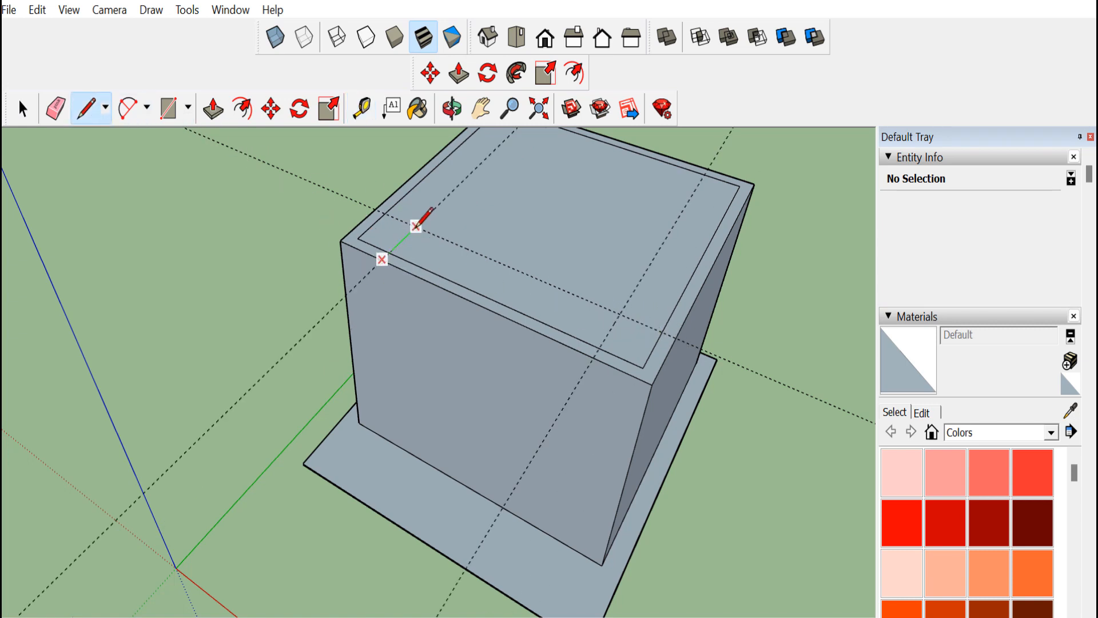
click(376, 210)
click(621, 312)
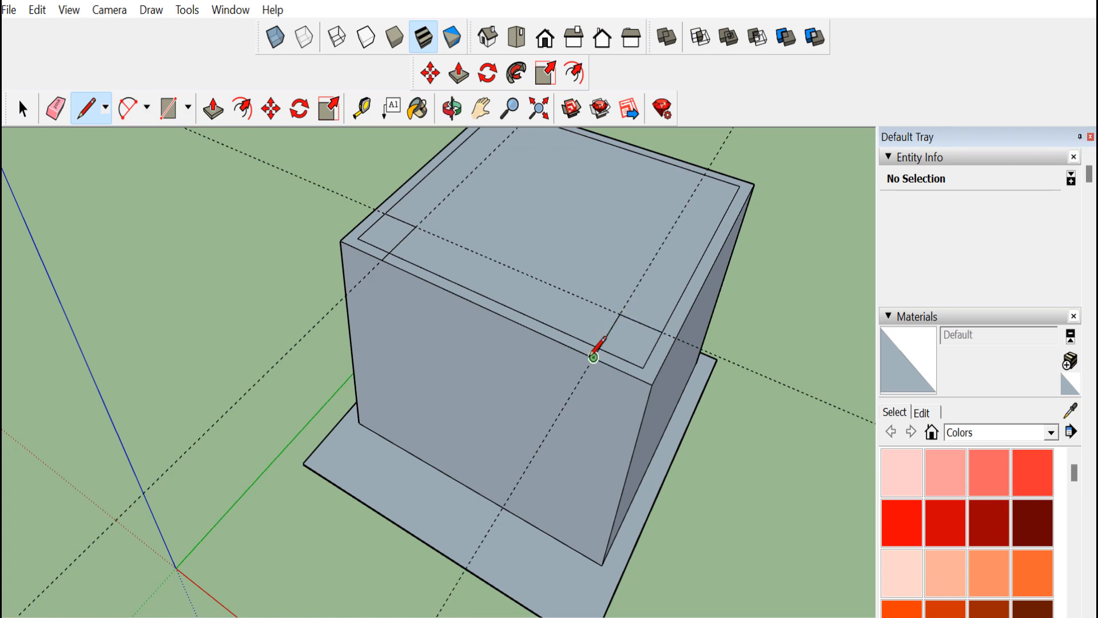
Try to raise the rim's corner sections with Push/Pull
click(57, 113)
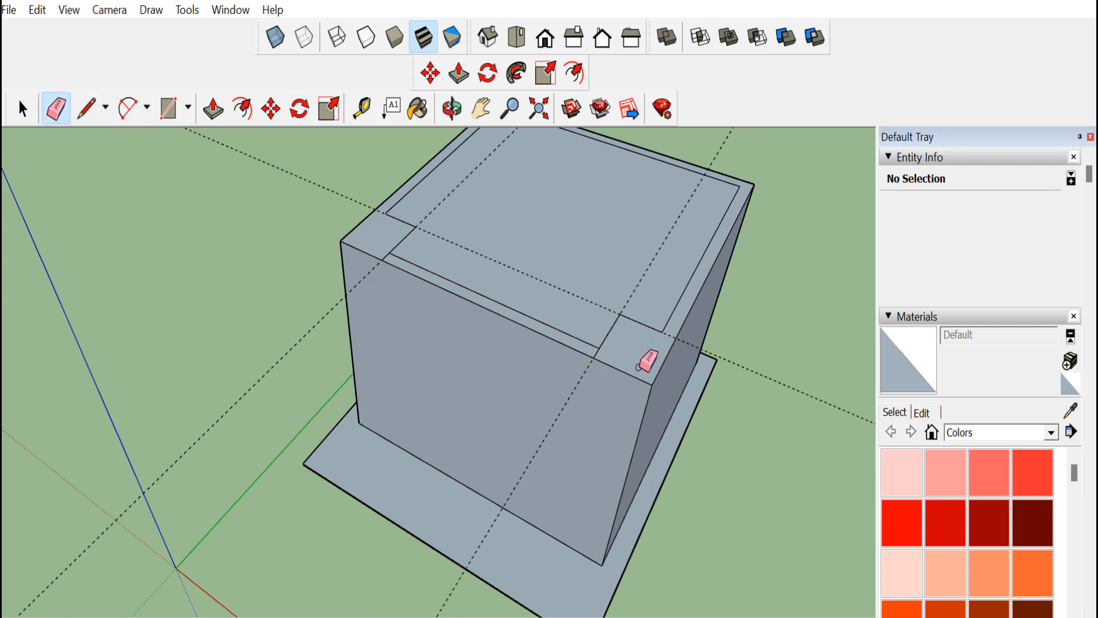
click(372, 234)
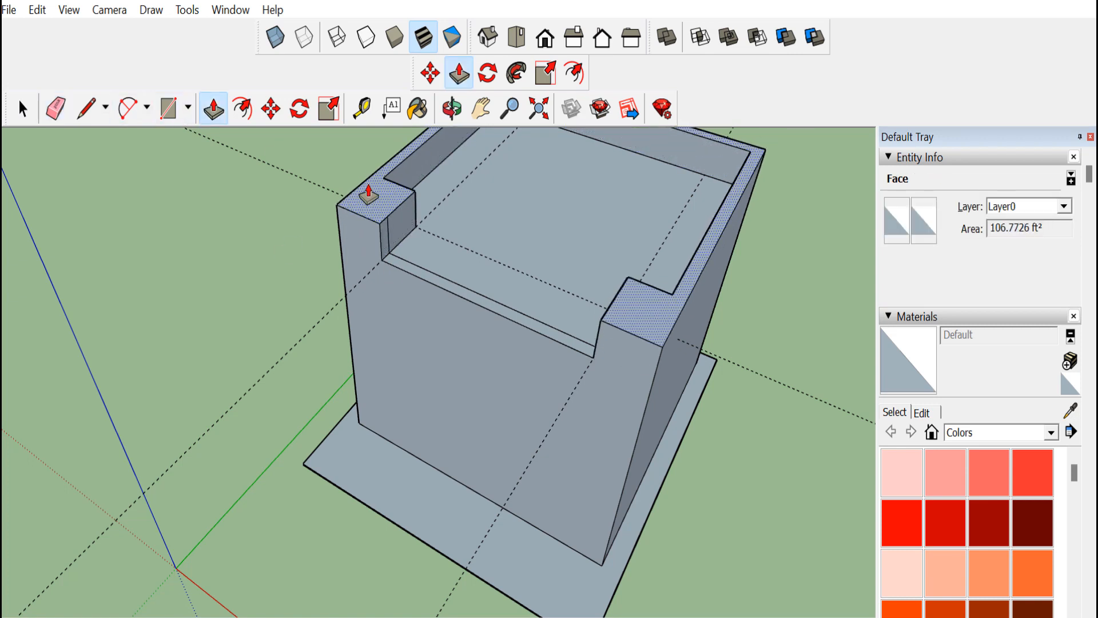
click(371, 194)
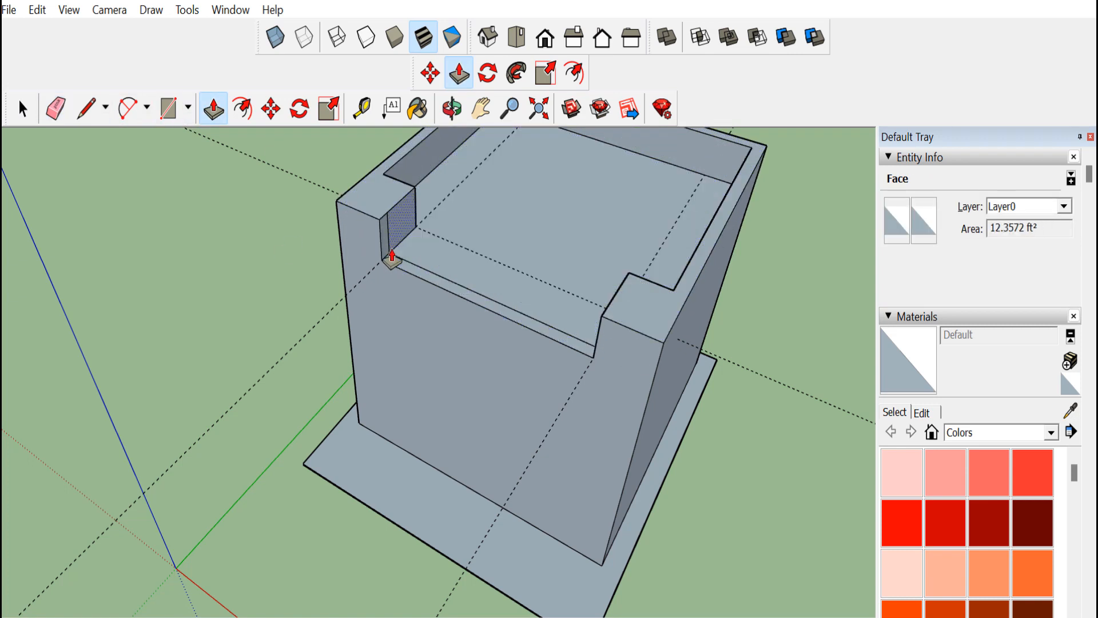
key(ctrl+z)
click(83, 109)
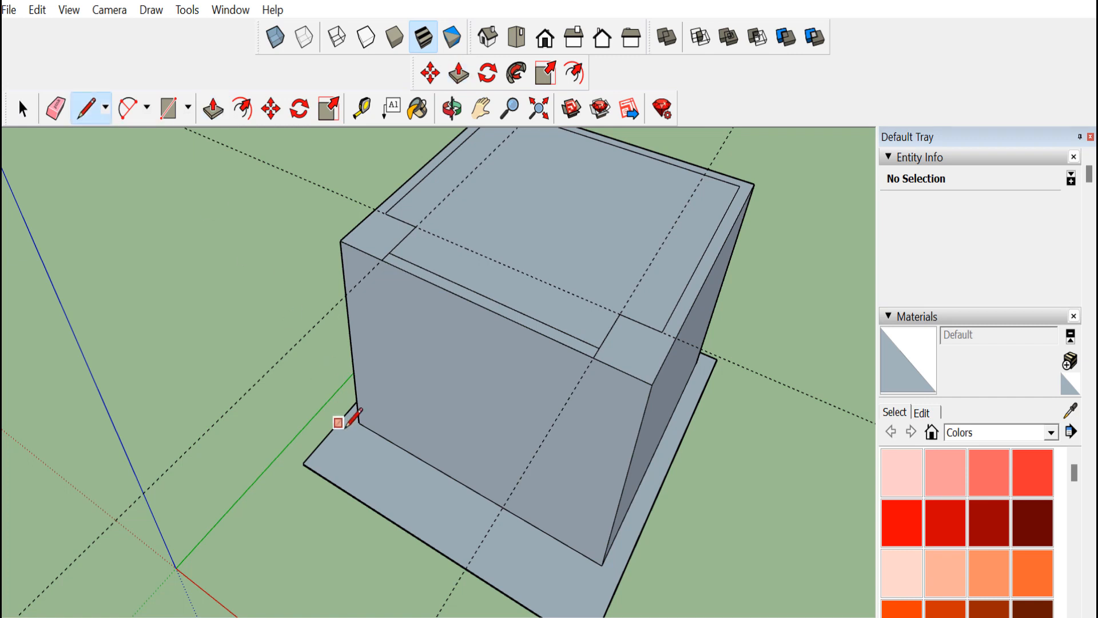
click(332, 454)
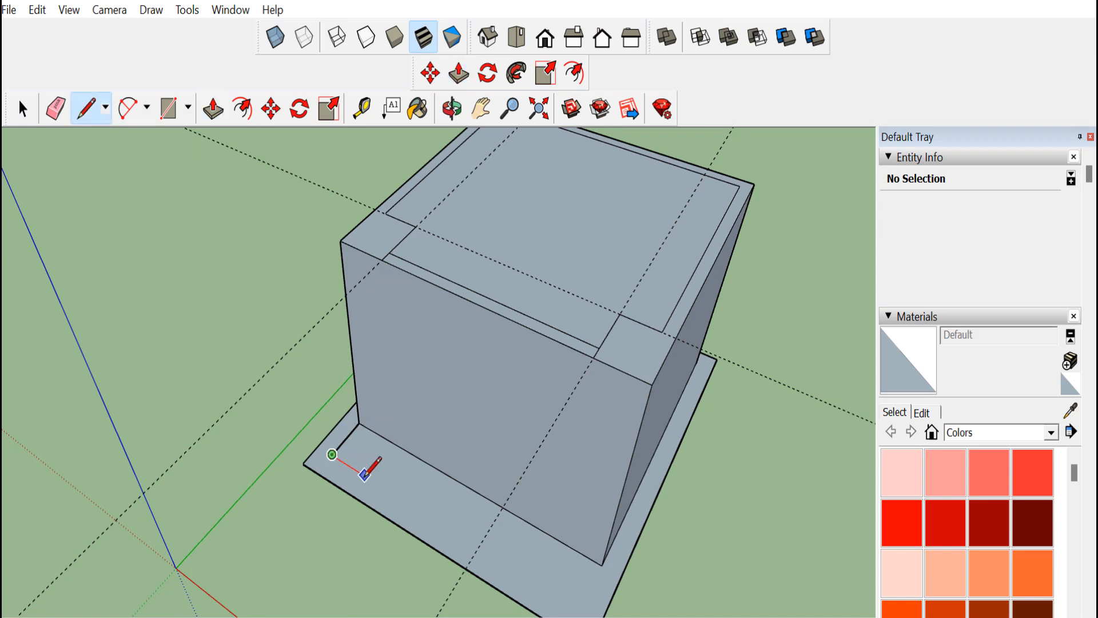
key(ctrl+z)
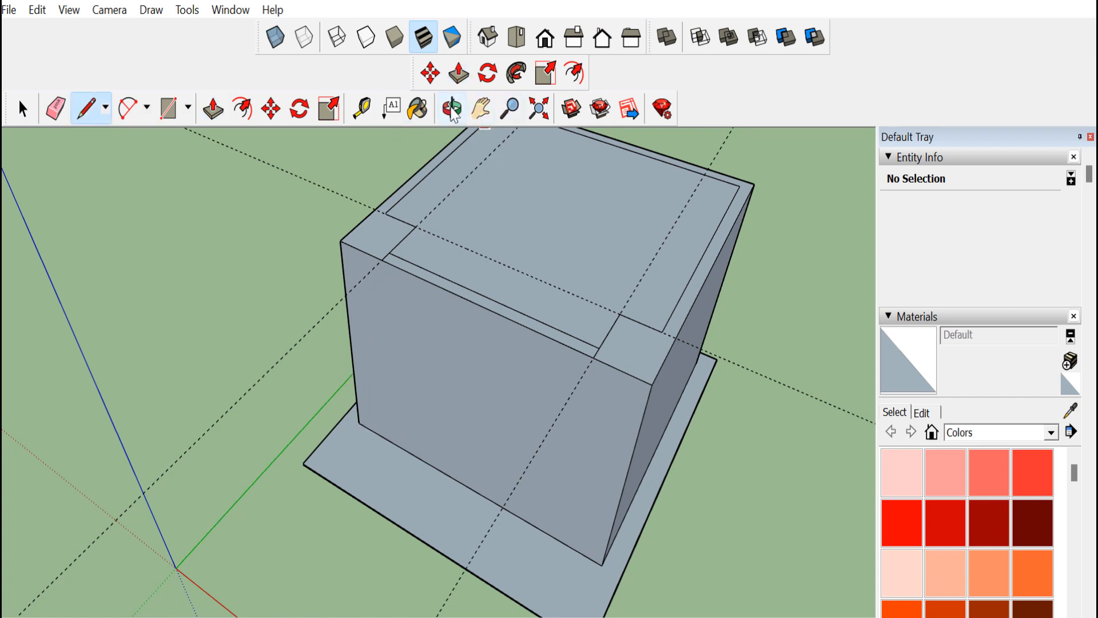
Add two vertical guide lines on the front face, near its left and right edges
click(452, 111)
drag(413, 375, 443, 472)
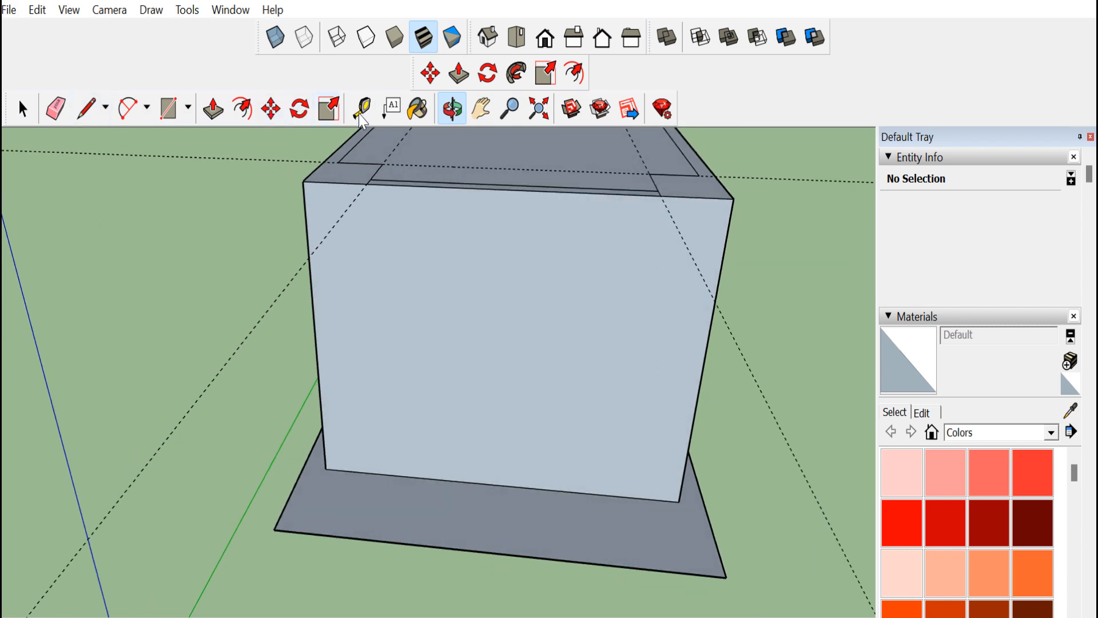
click(361, 110)
click(324, 444)
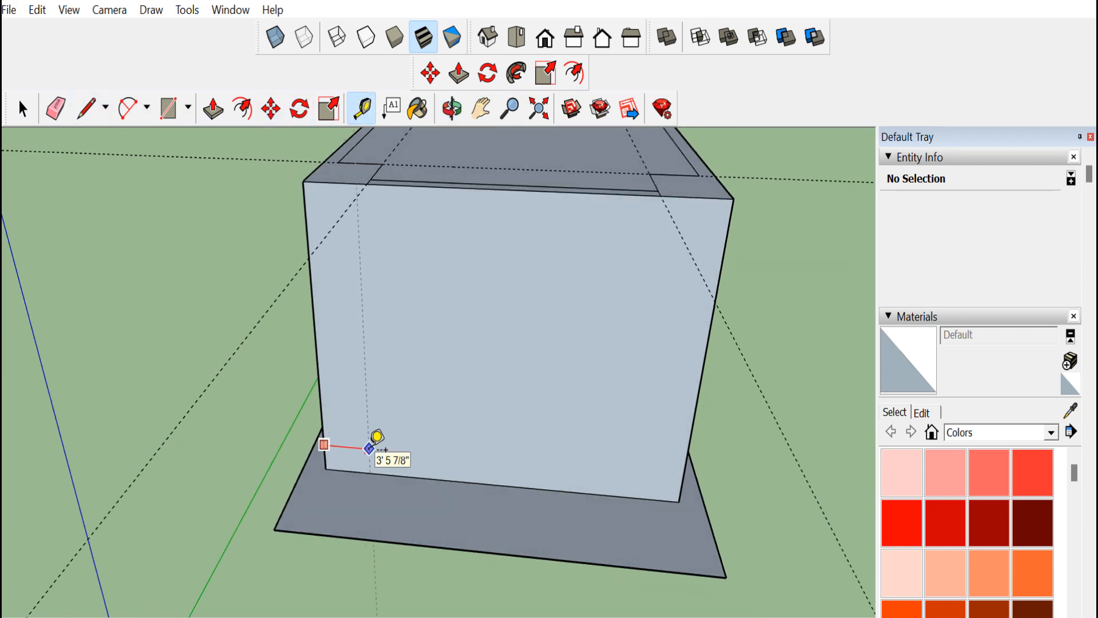
click(376, 439)
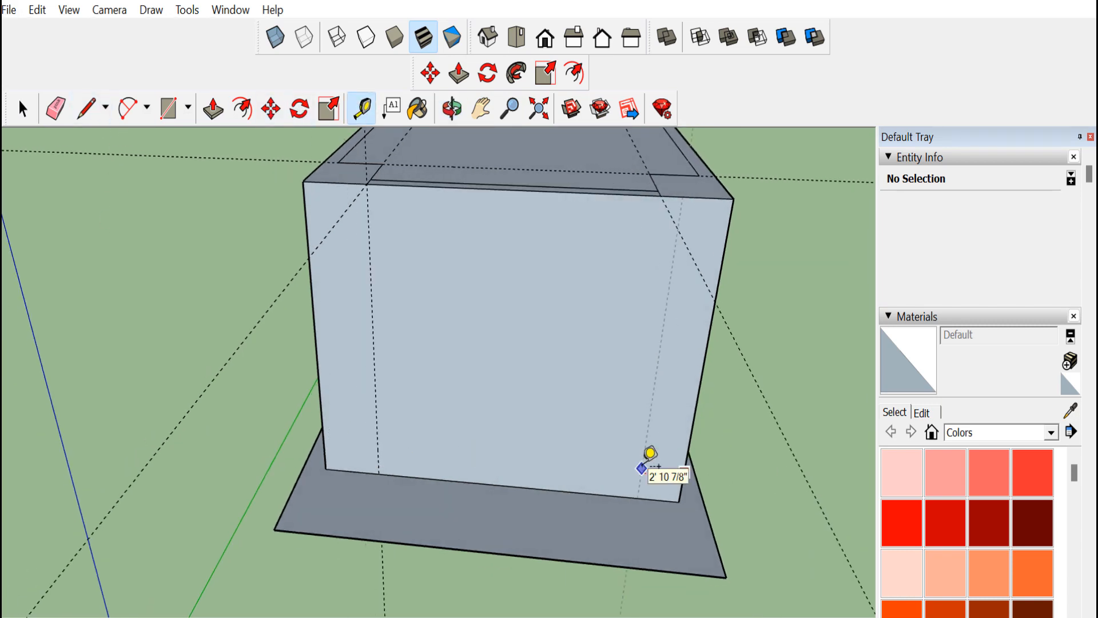
click(657, 465)
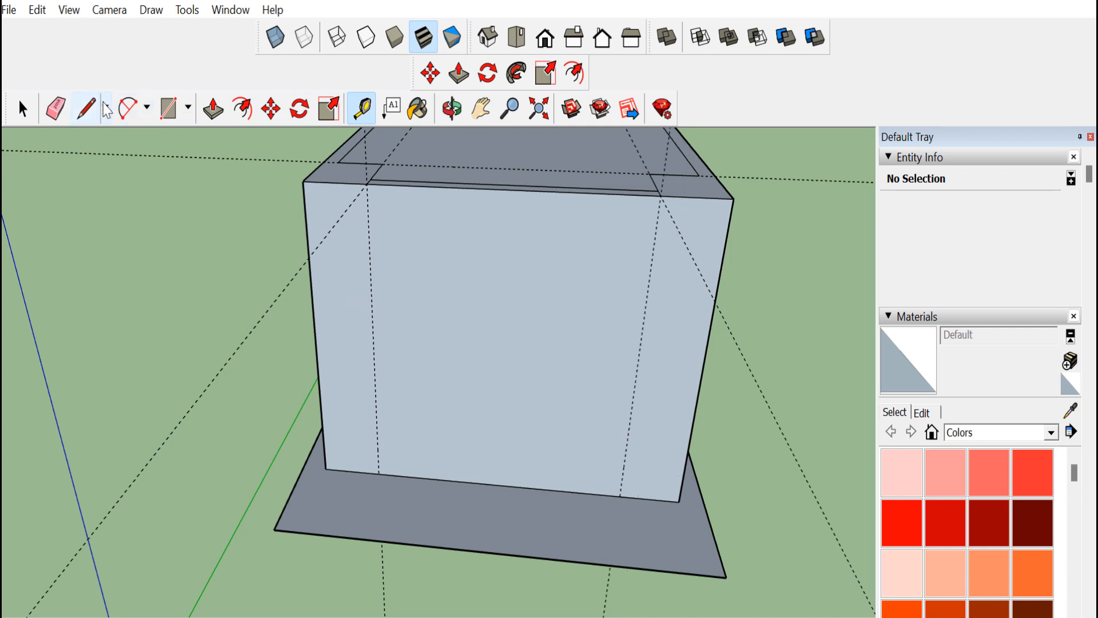
Add a guide line on the base parallel to the box's front face
click(86, 111)
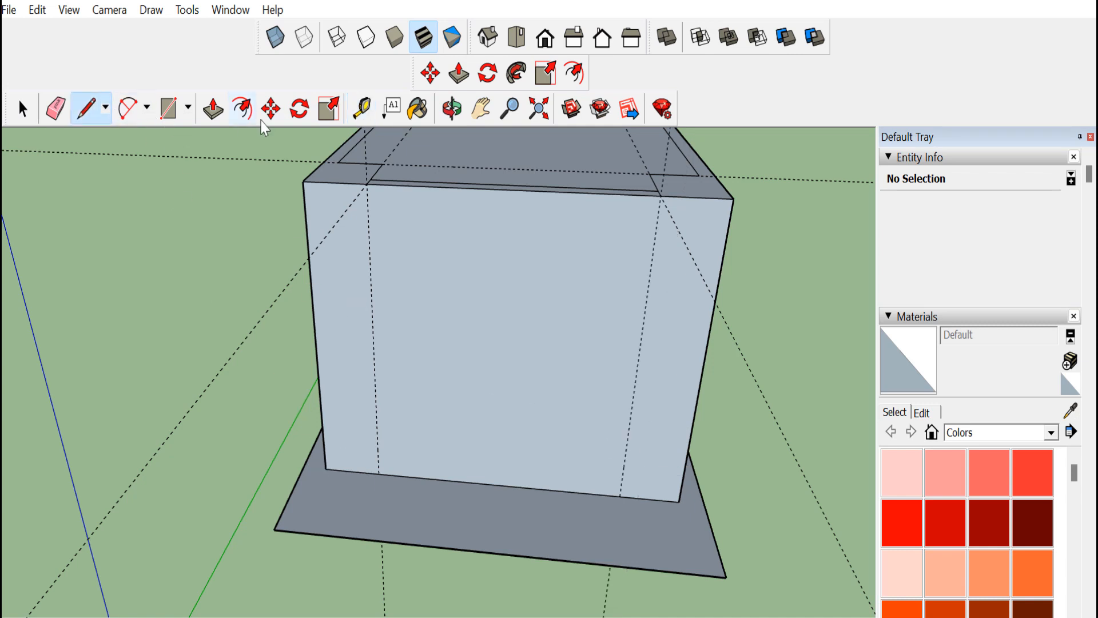
click(356, 111)
click(517, 485)
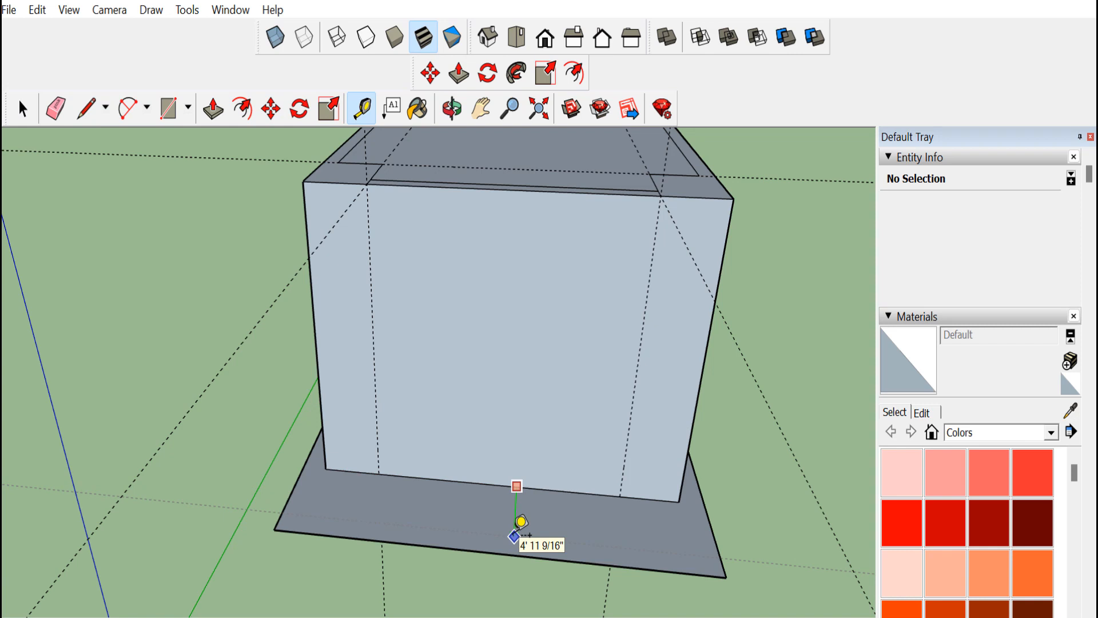
Draw lines outlining a small rectangle on the base at the box's front-left corner
click(85, 107)
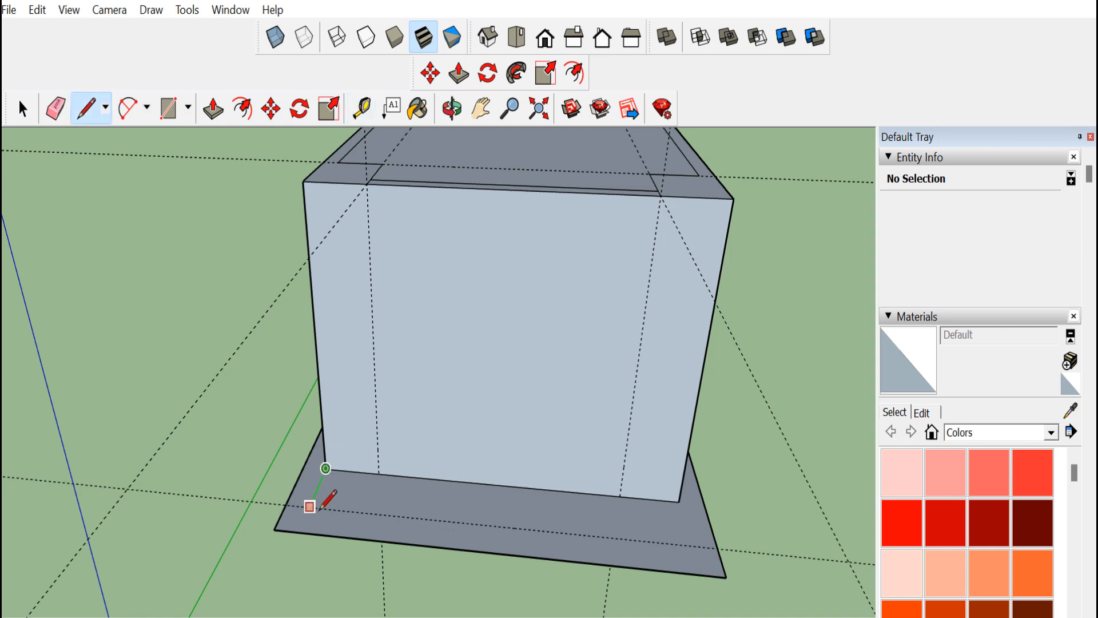
click(379, 514)
click(380, 474)
click(325, 469)
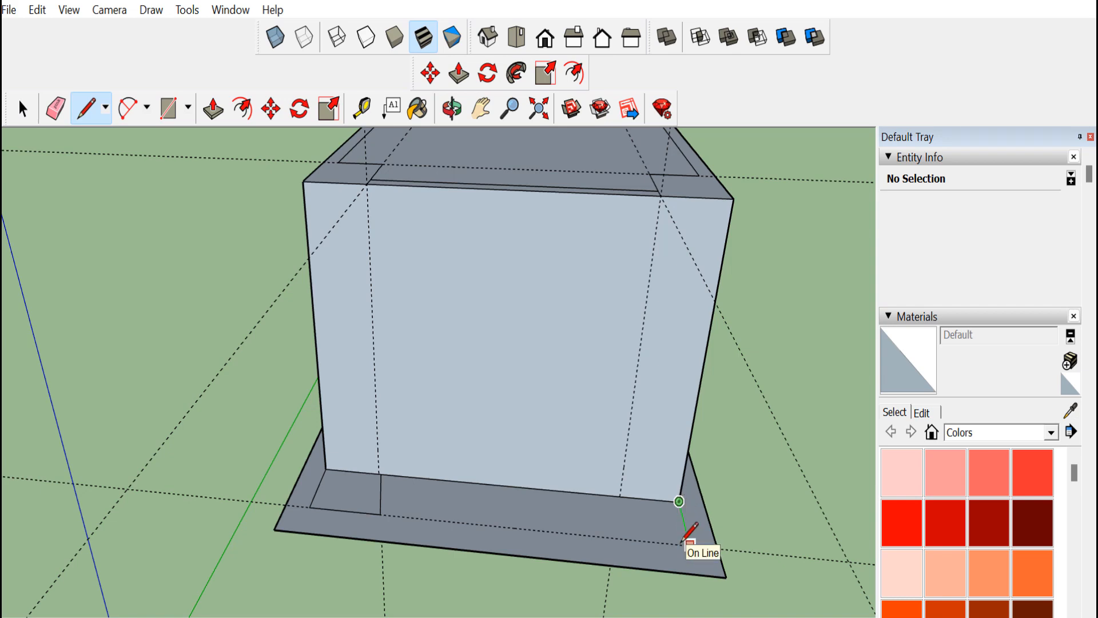
Undo the last two lines drawn on the base
click(451, 109)
drag(486, 452, 553, 507)
key(ctrl+z)
key(ctrl+z)
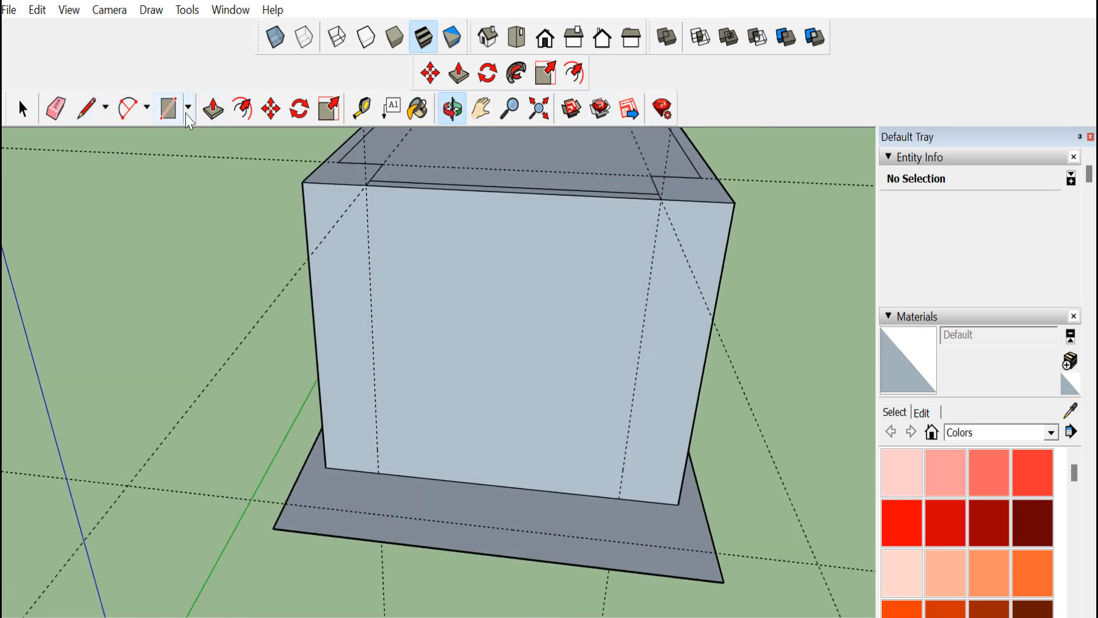
click(168, 108)
click(326, 467)
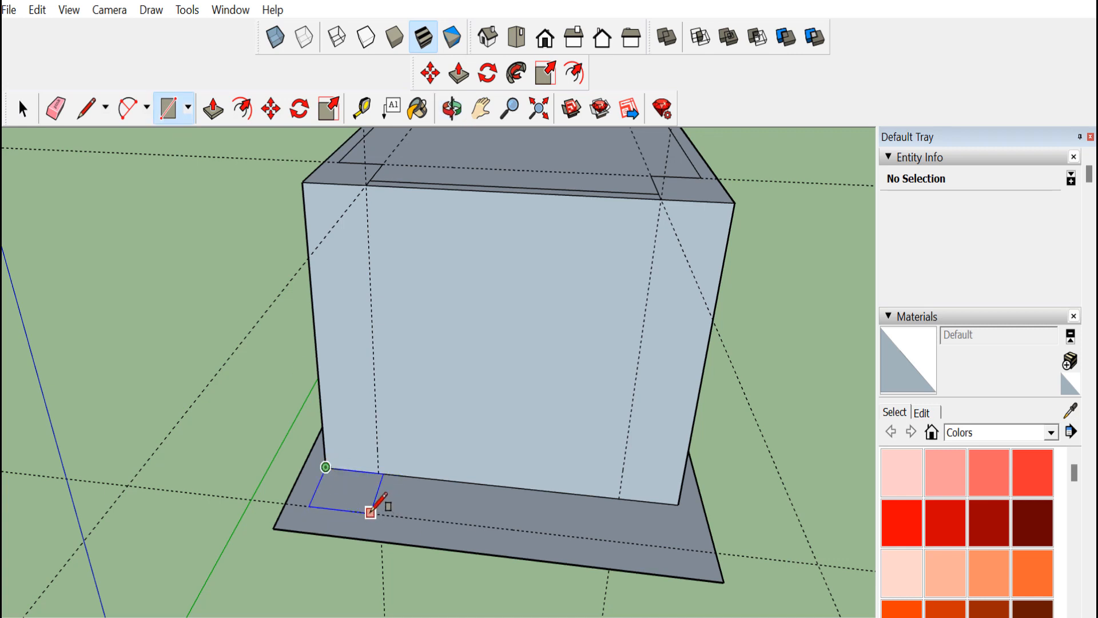
key(Escape)
Draw a rectangle on the base at the front-left corner between the box edge, guide and base guide line
key(l)
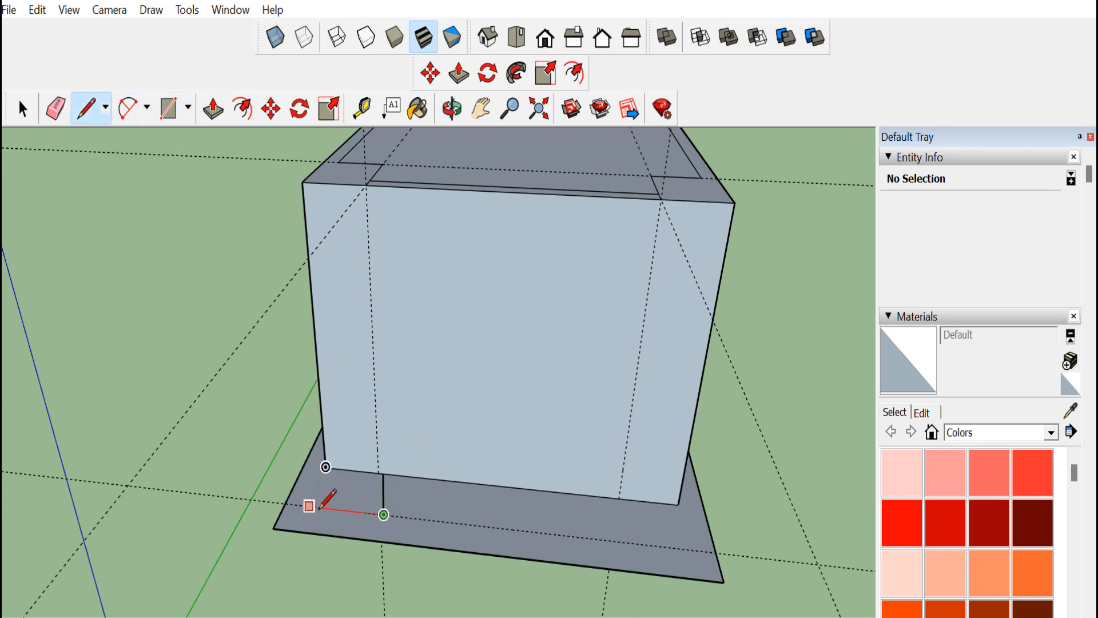
click(309, 506)
click(325, 467)
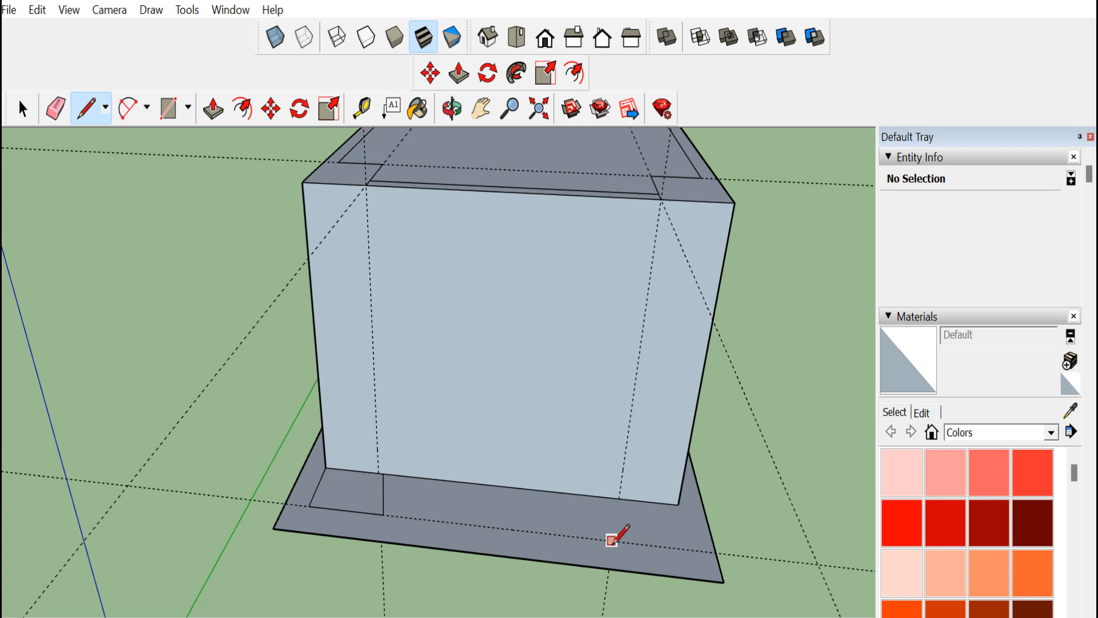
Draw a matching rectangle on the base at the box's front-right corner
click(611, 540)
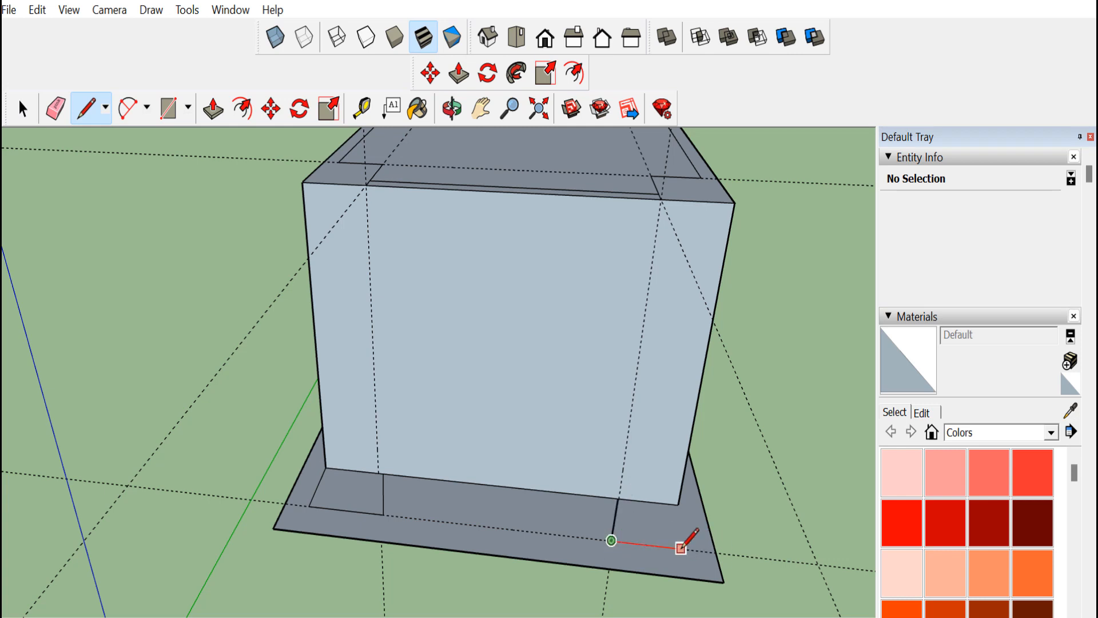
click(680, 548)
click(678, 504)
Push/pull both base rectangles up to the top of the box, forming two front columns
key(p)
click(366, 484)
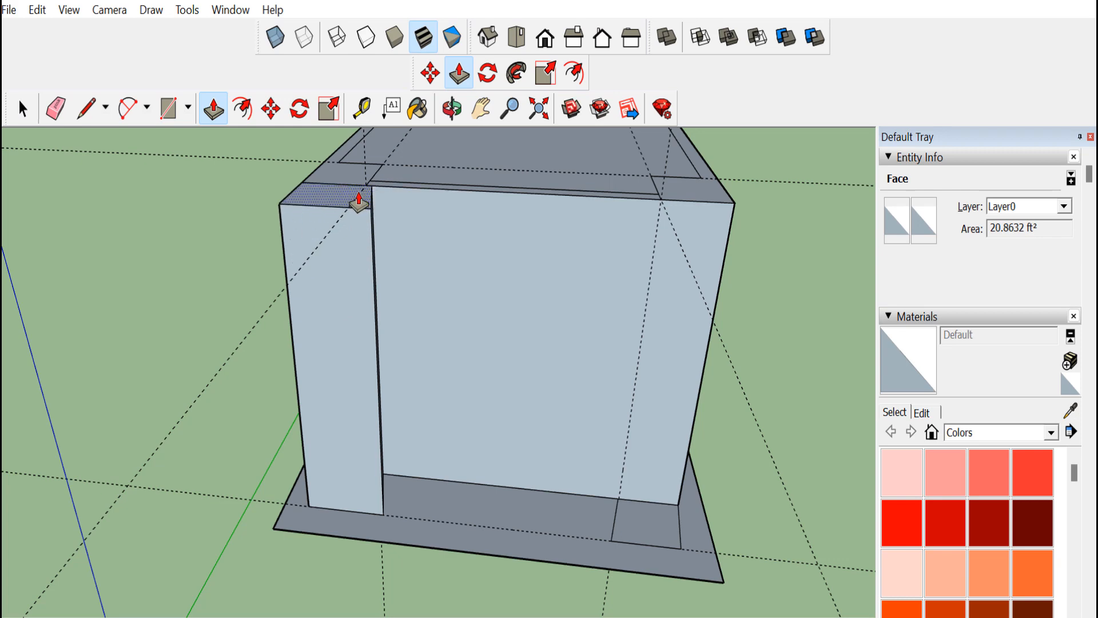
click(360, 201)
click(654, 534)
click(673, 229)
Push/pull the right base rectangle up to the box top and erase a stray edge on the top
middle_drag(674, 230, 409, 350)
click(68, 112)
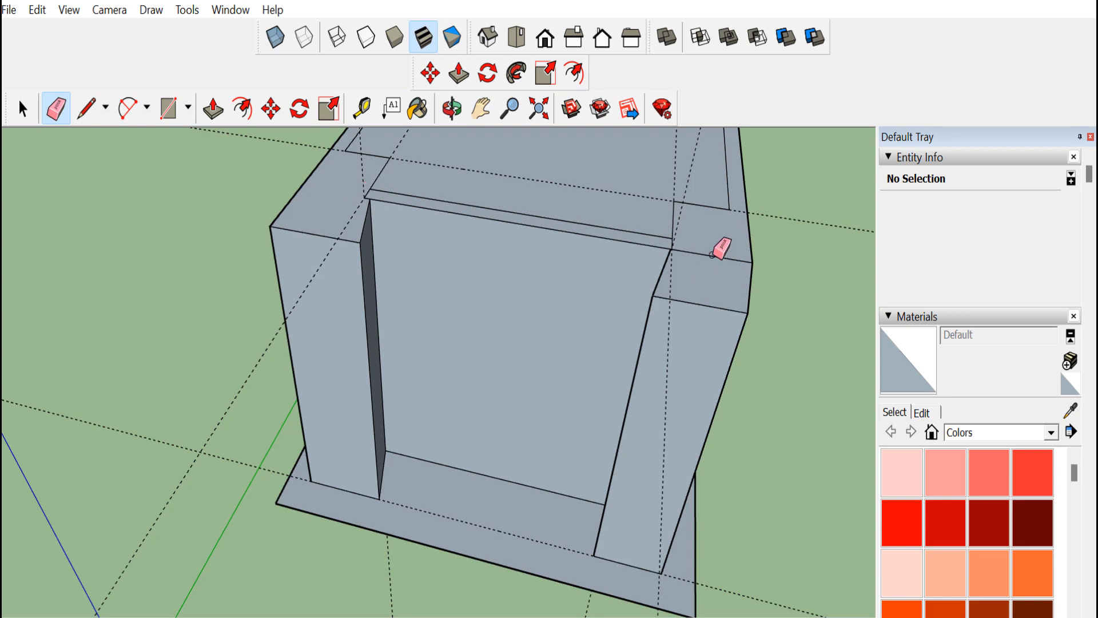
click(712, 256)
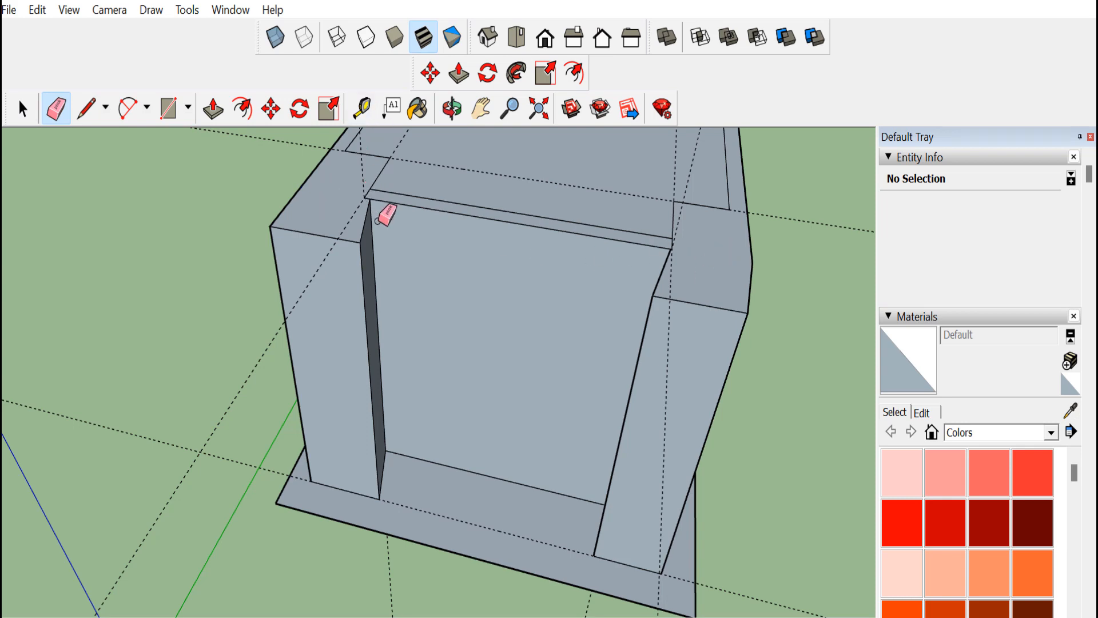
Try to offset the narrow gap face beside the left column, then undo it
click(447, 111)
mouse_move(467, 246)
mouse_down()
mouse_move(348, 252)
mouse_move(630, 292)
mouse_move(471, 255)
mouse_up()
scroll(351, 221, up, 4)
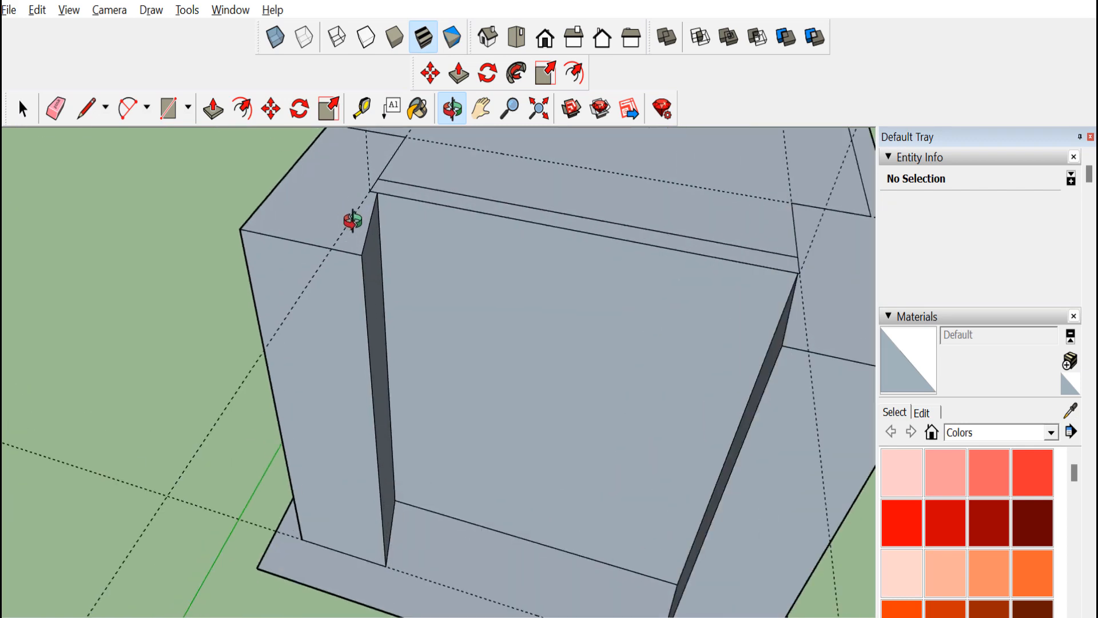
click(329, 119)
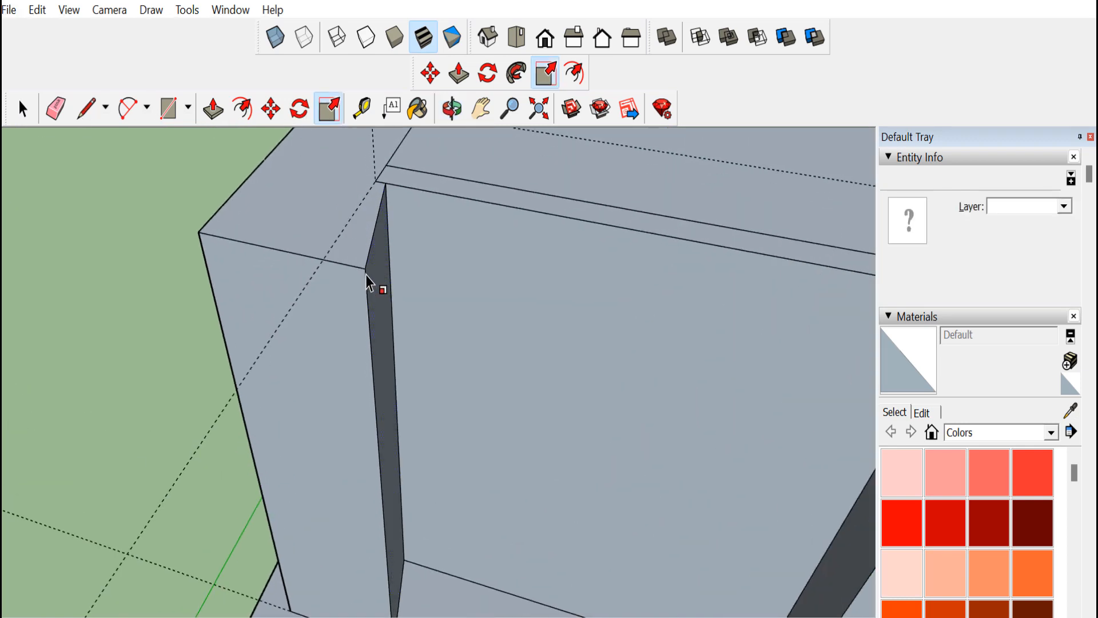
click(27, 110)
double_click(352, 358)
double_click(383, 343)
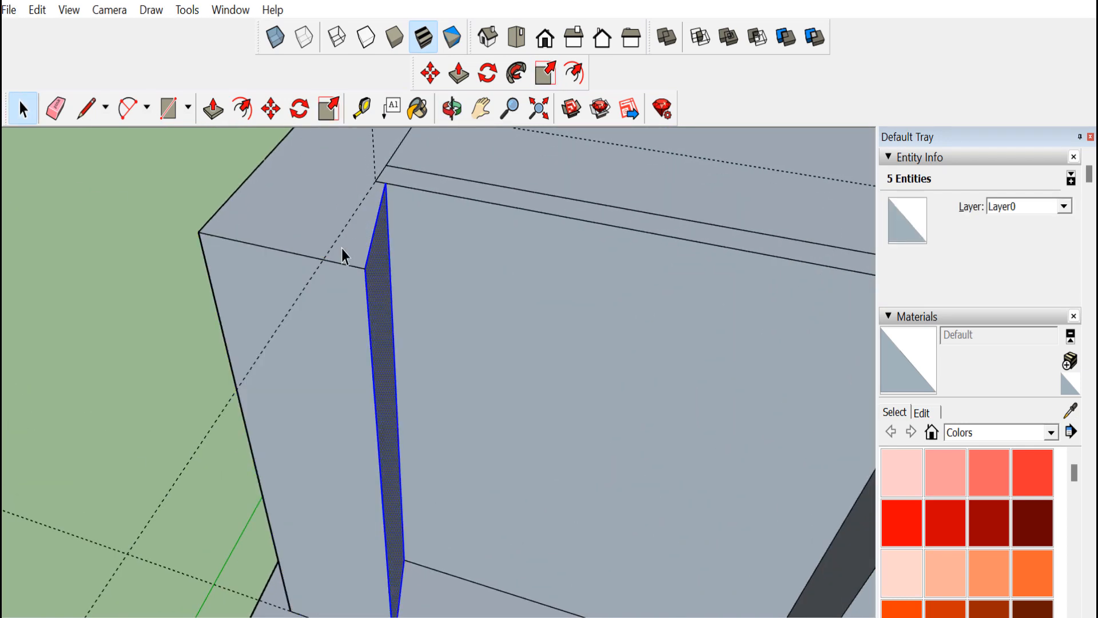
click(336, 108)
drag(366, 268, 352, 280)
key(ctrl+z)
Undo the front column push/pulls on the box
click(27, 102)
click(309, 337)
scroll(503, 335, down, 2)
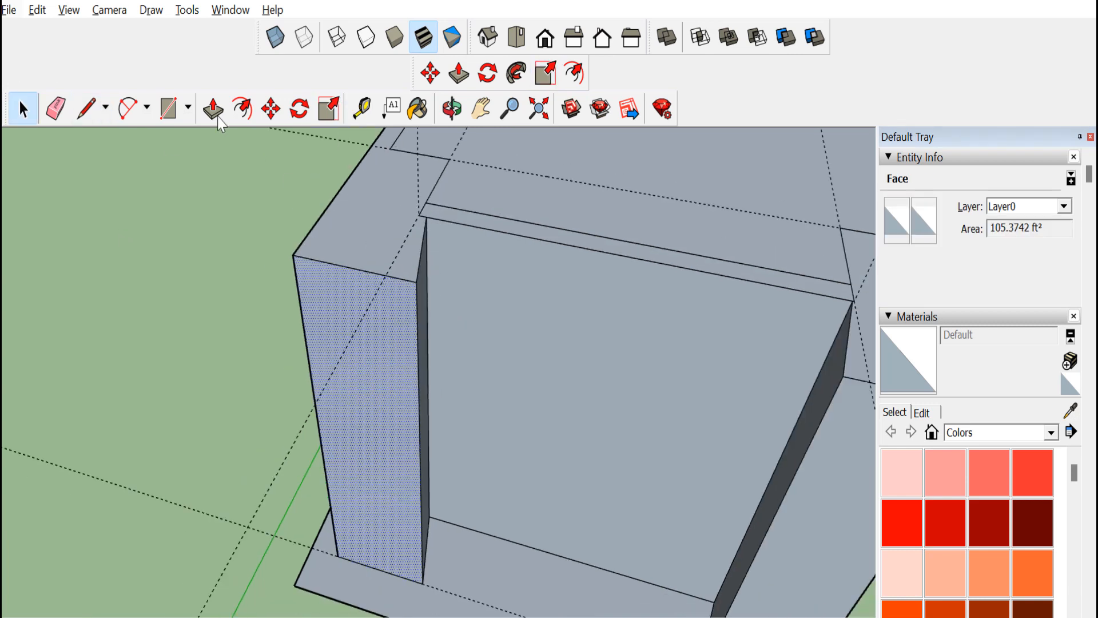
key(ctrl+z)
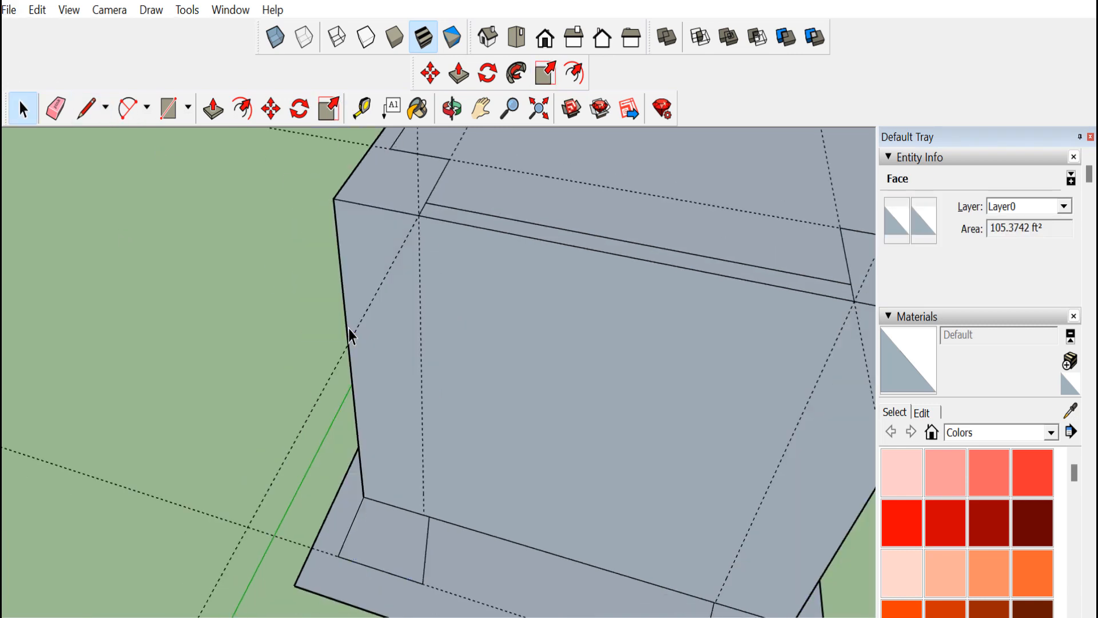
key(ctrl+z)
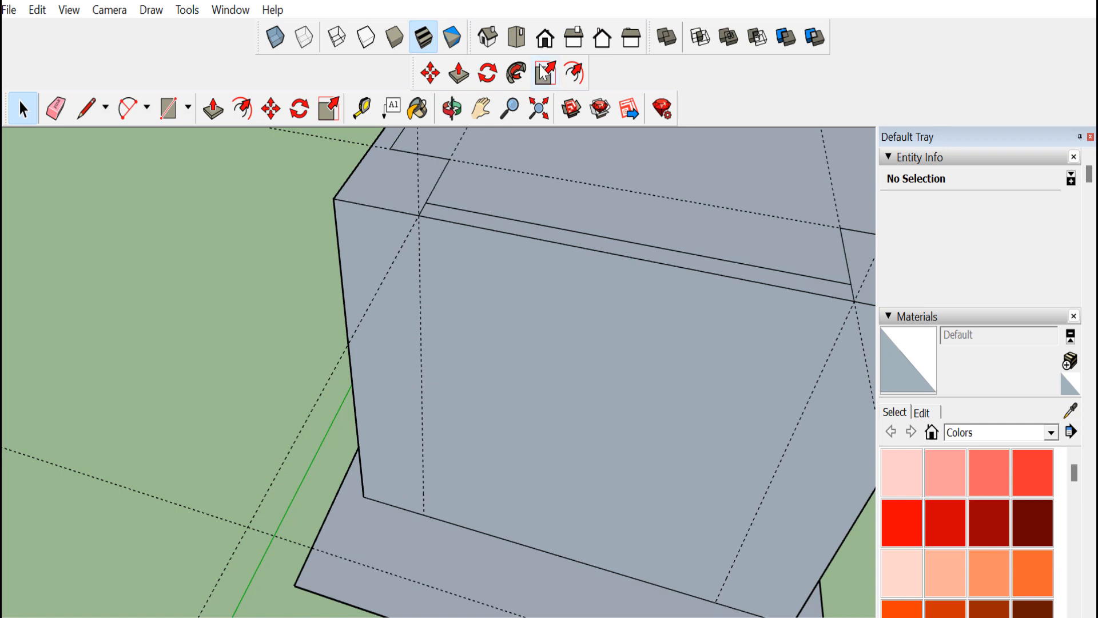
Inspect the model from the standard top, iso, front and back views, then reorient to the front base
click(517, 38)
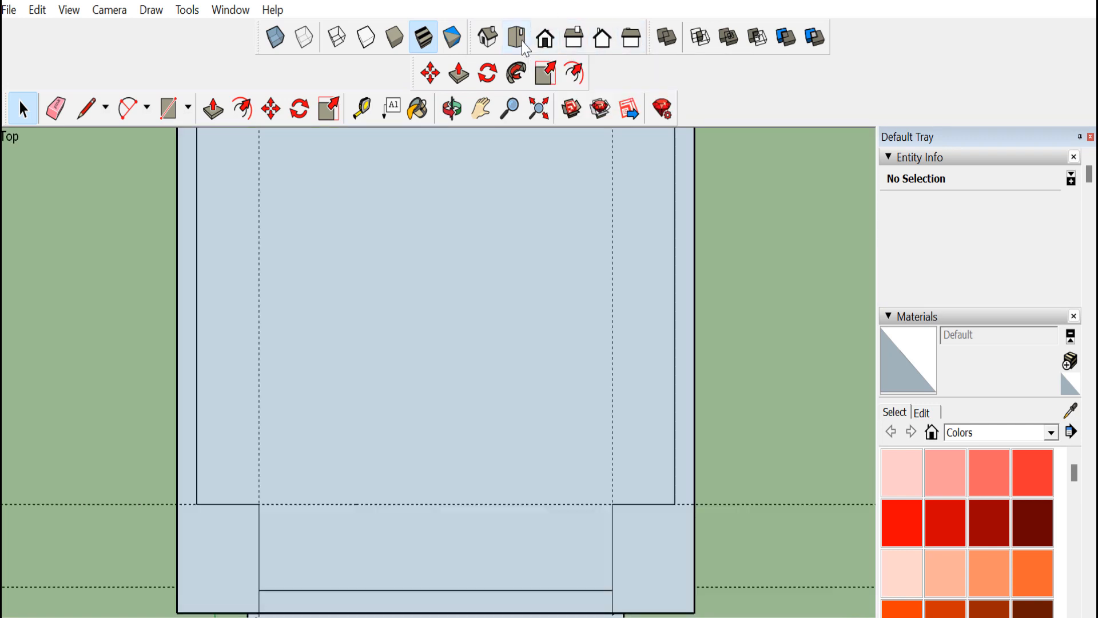
middle_drag(384, 244, 386, 327)
click(488, 38)
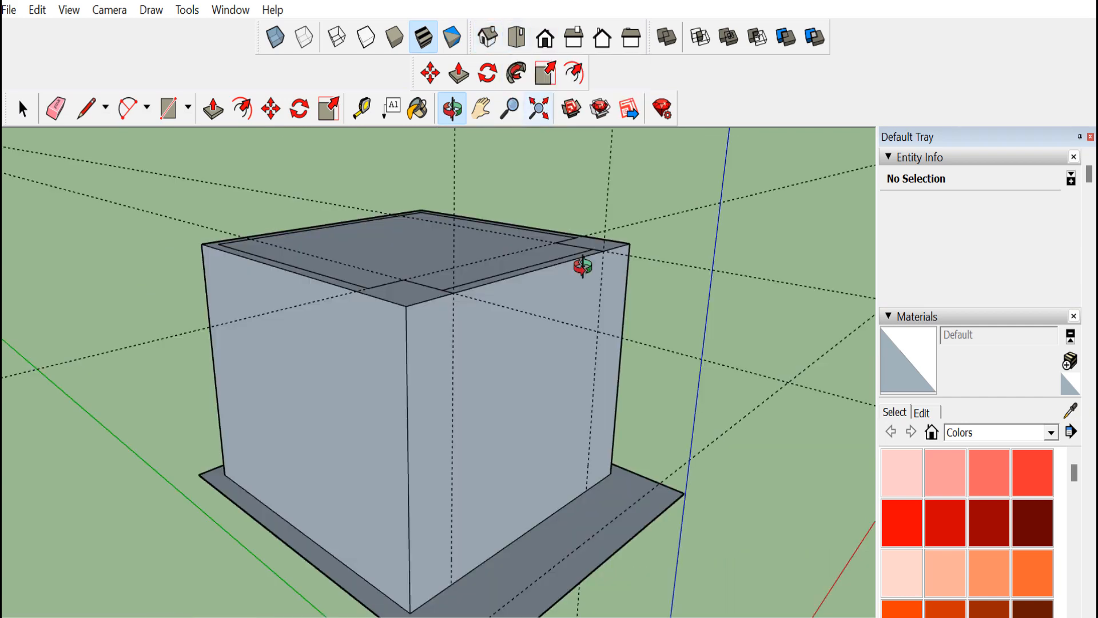
click(517, 38)
click(545, 38)
click(602, 37)
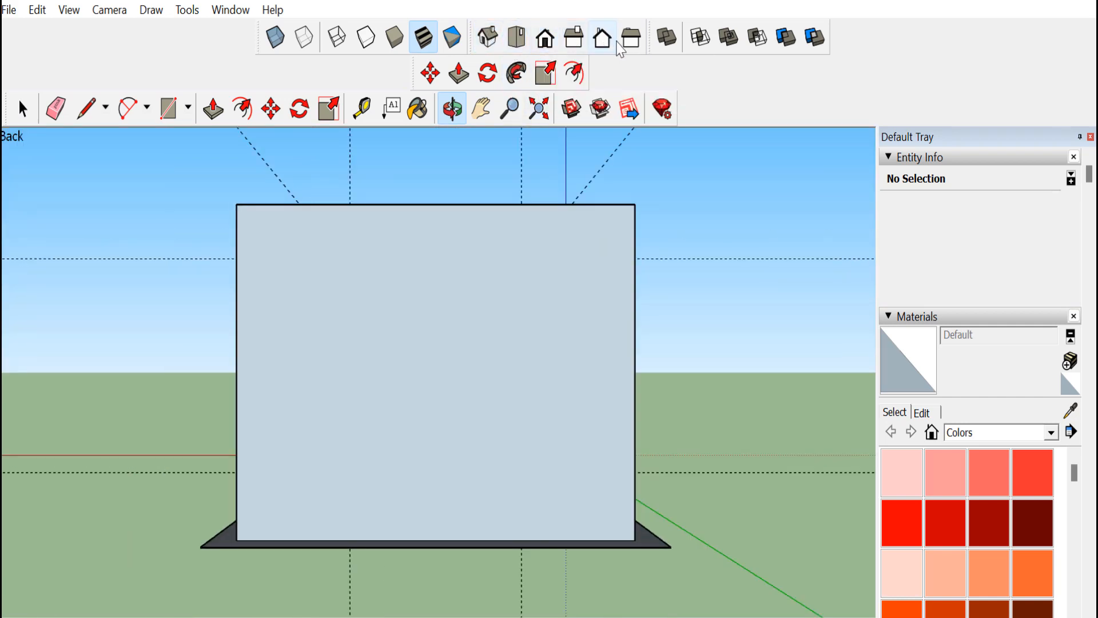
click(631, 38)
click(484, 44)
drag(429, 354, 570, 471)
scroll(463, 400, down, 4)
middle_drag(570, 471, 274, 457)
scroll(394, 503, up, 5)
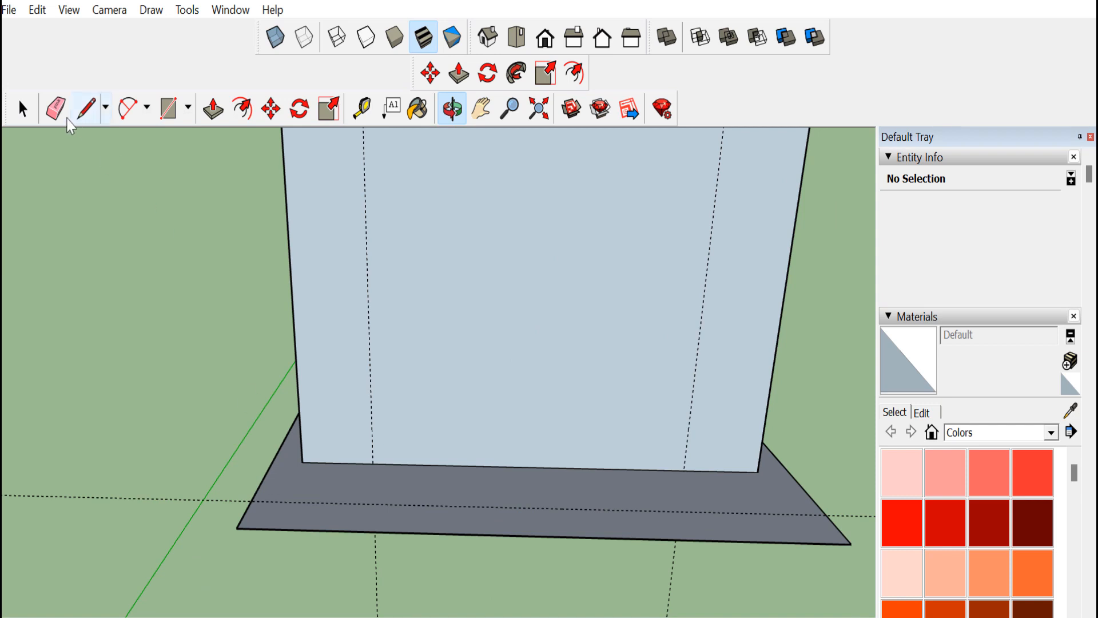
Add tape-measure guide lines on the base from the box's front corners and inner guides to the base's front edge
click(363, 115)
click(301, 462)
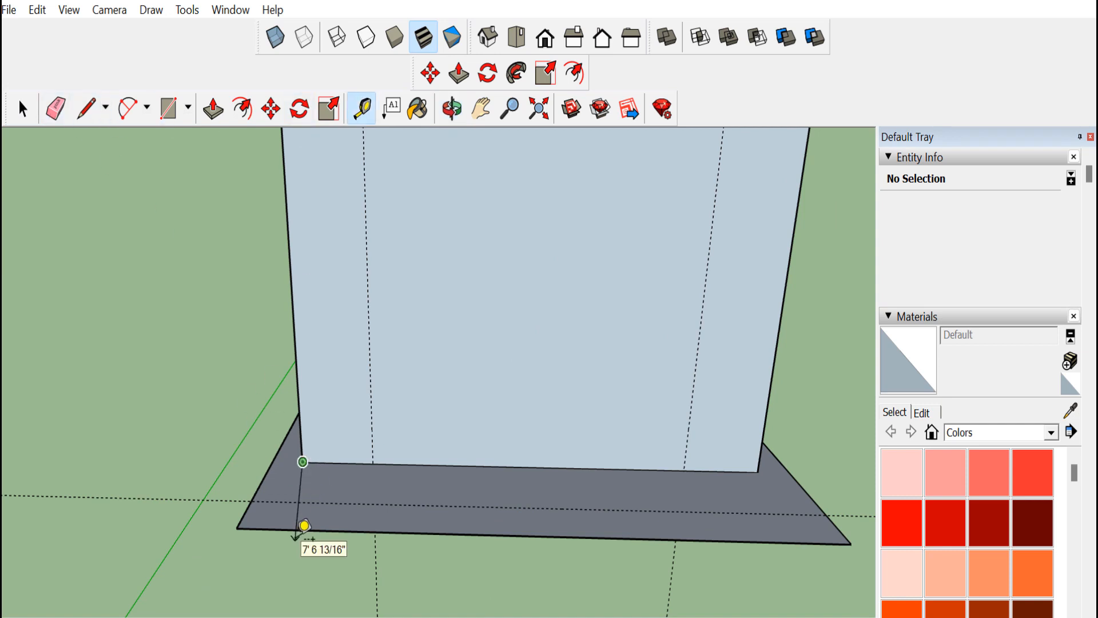
click(269, 534)
click(757, 472)
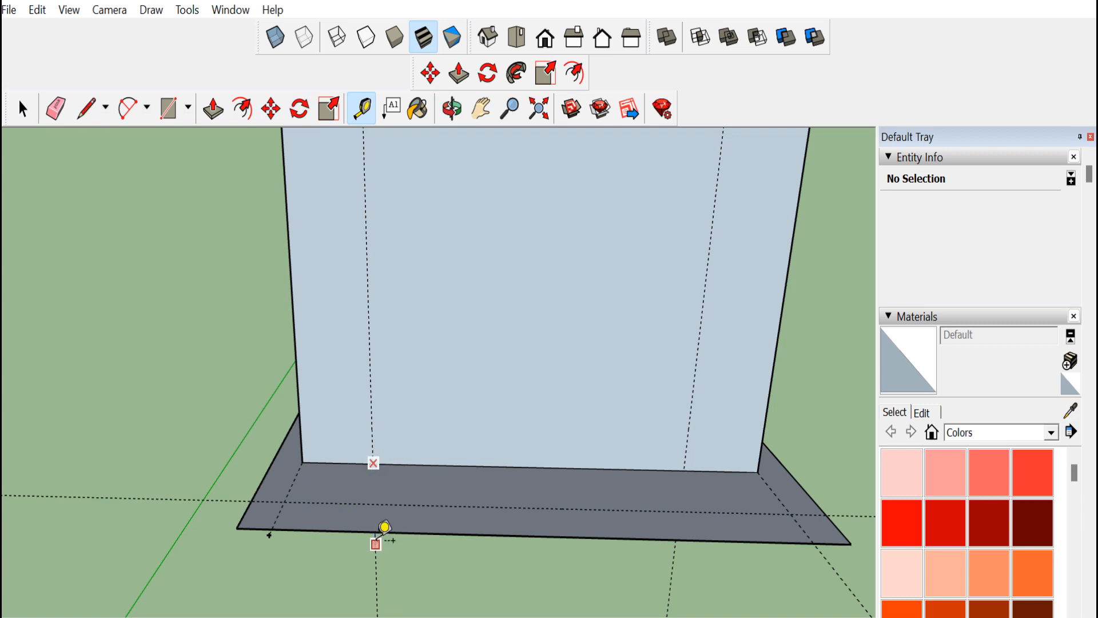
click(376, 538)
click(684, 469)
click(675, 546)
click(684, 471)
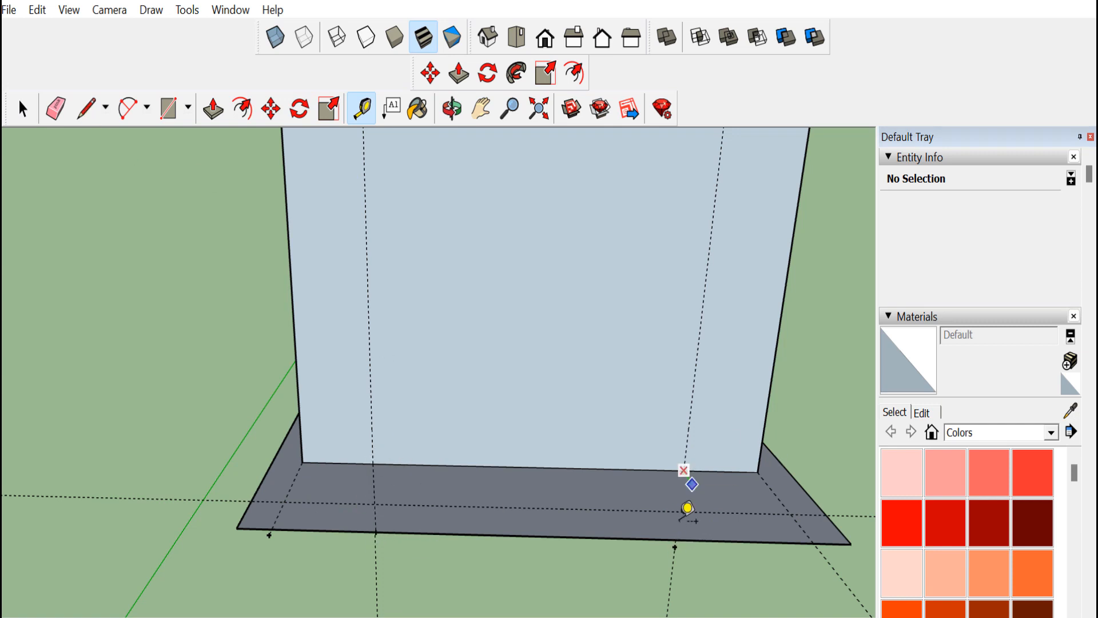
Draw lines on the base closing off rectangles at the box's front-left and front-right corners
click(452, 108)
drag(451, 240, 451, 464)
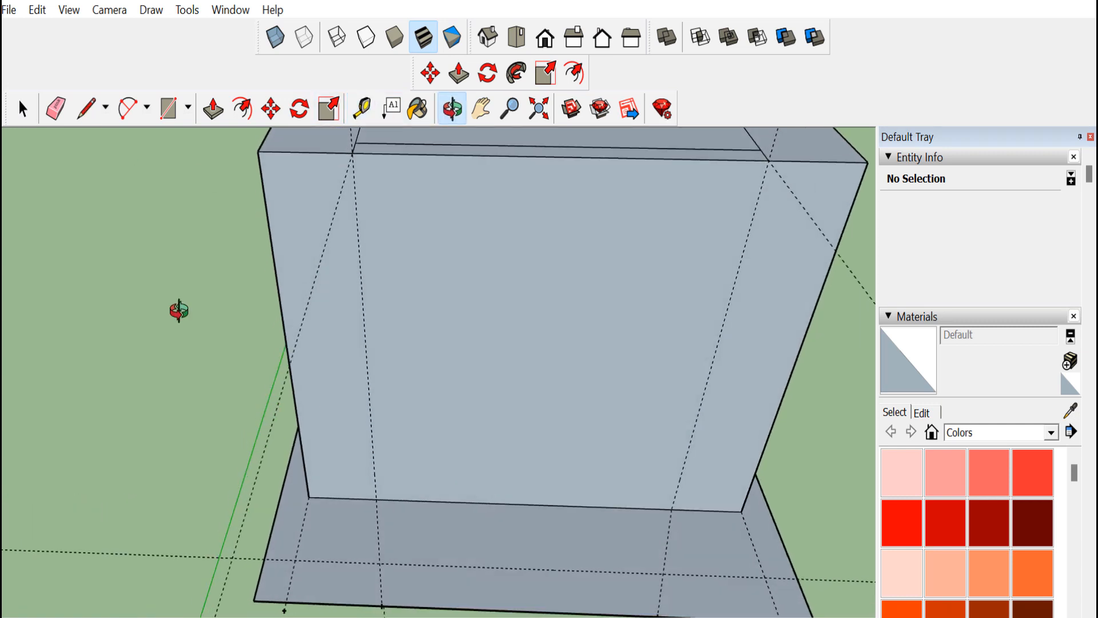
click(167, 108)
click(86, 108)
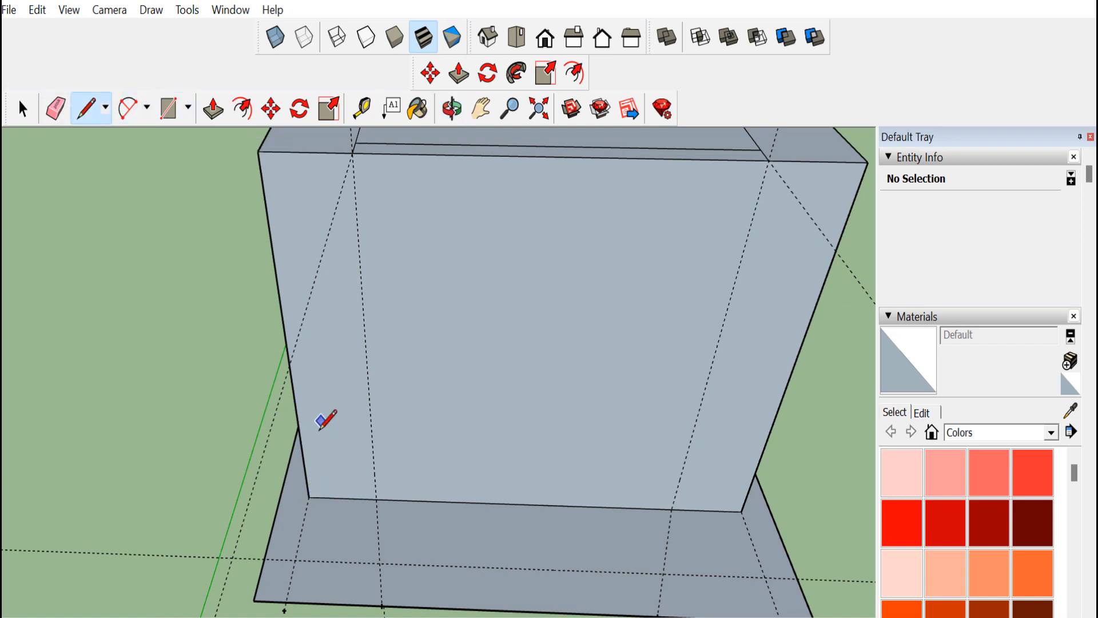
click(382, 562)
click(295, 560)
click(309, 496)
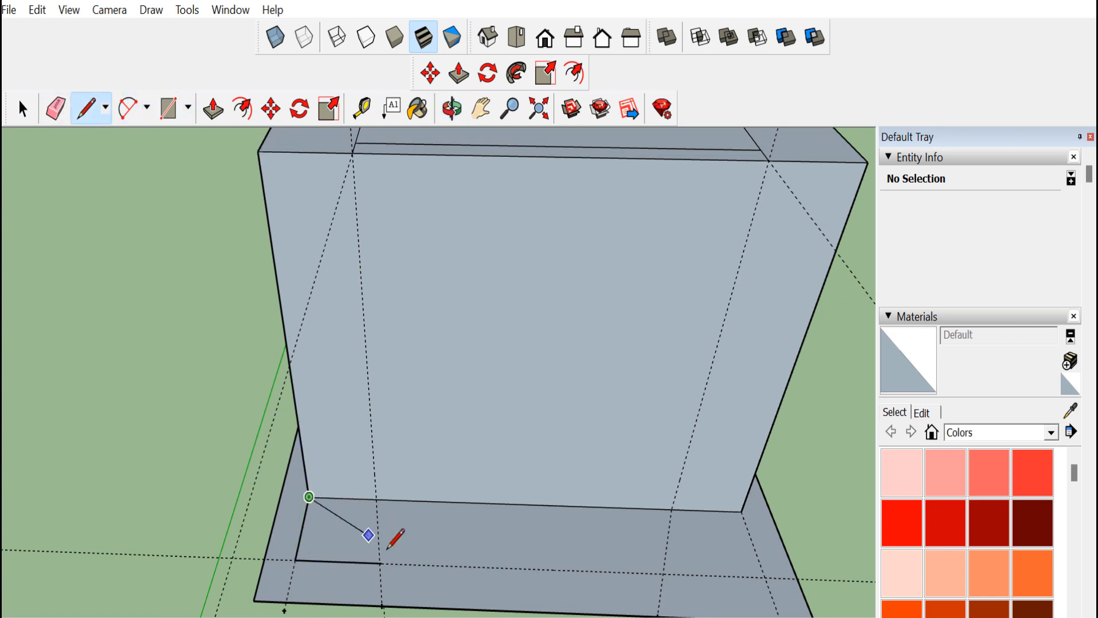
click(382, 562)
click(375, 497)
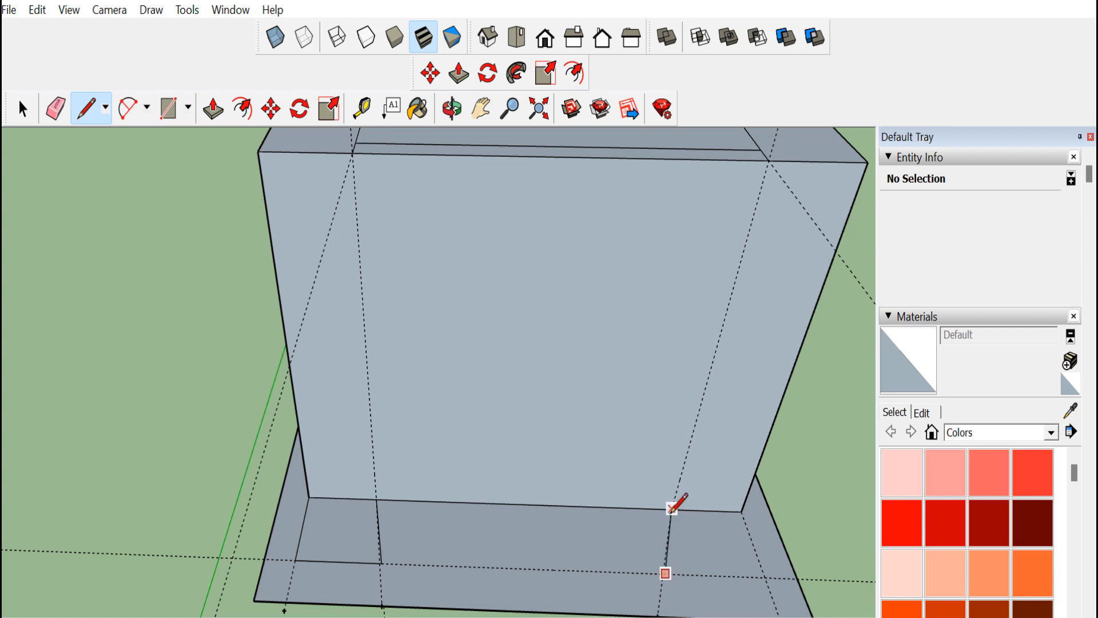
click(671, 508)
click(765, 576)
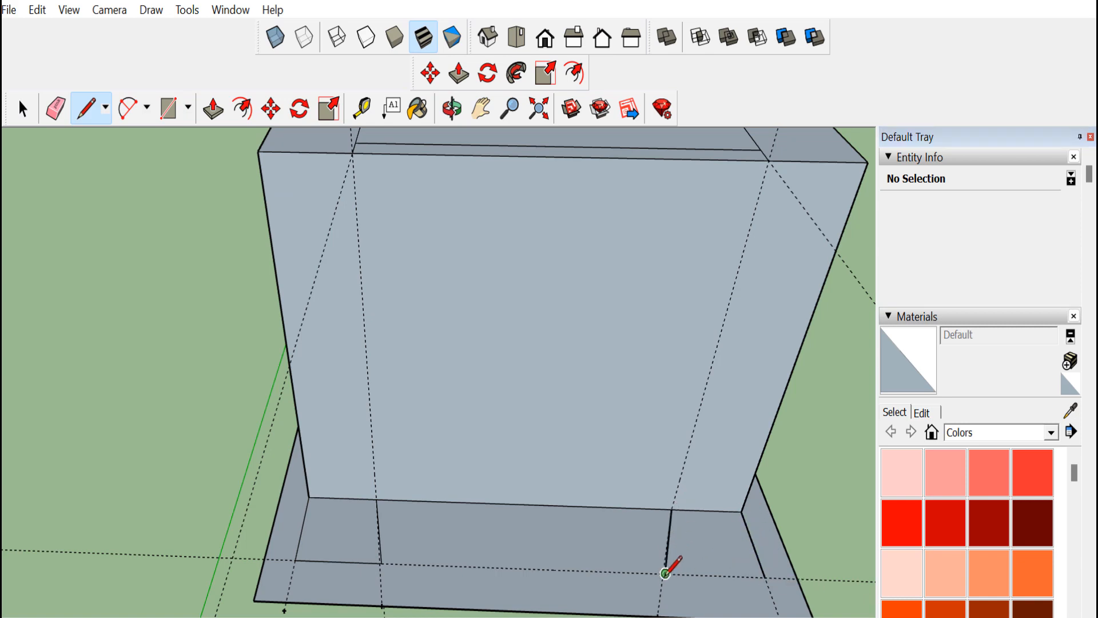
click(666, 573)
Push/pull both front-corner base rectangles up to the top of the box as columns
click(217, 109)
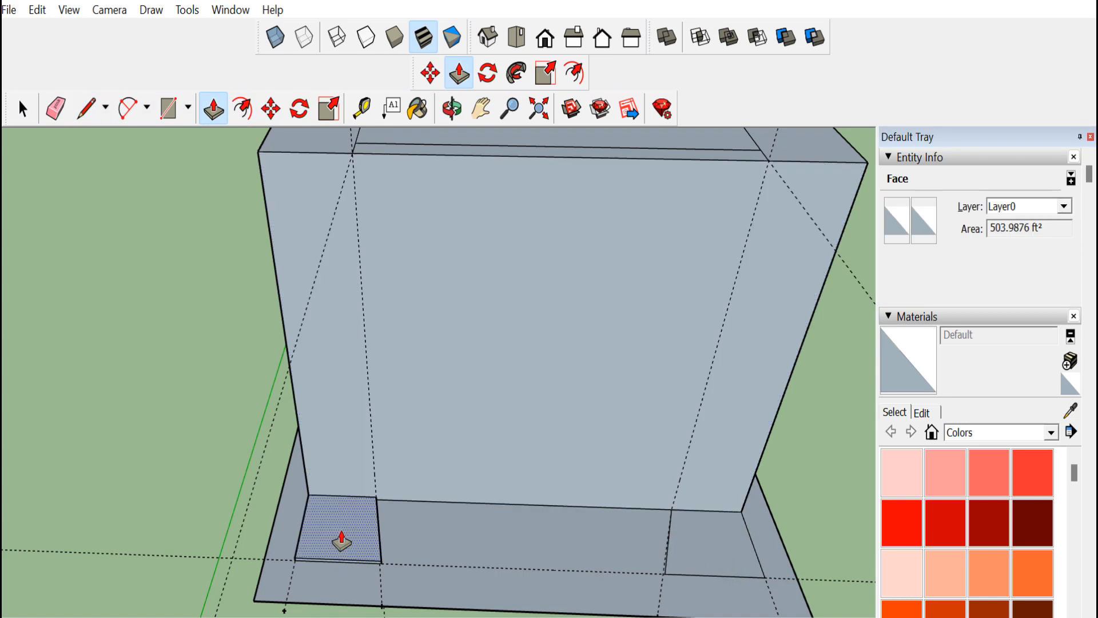
drag(338, 535, 309, 186)
drag(789, 564, 747, 179)
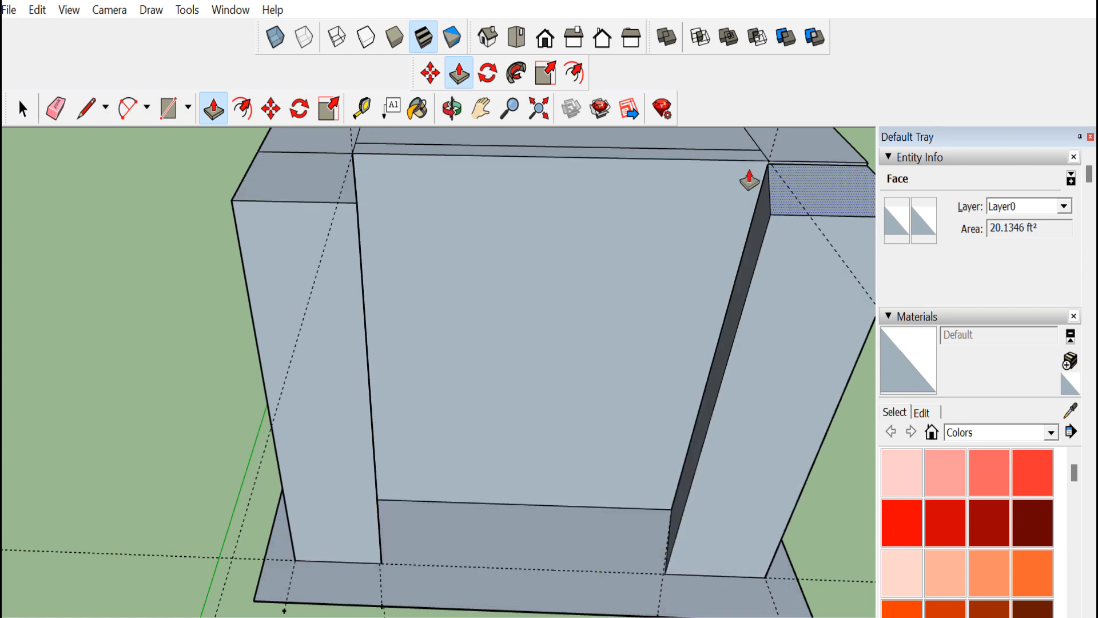
key(o)
drag(413, 211, 274, 314)
key(super)
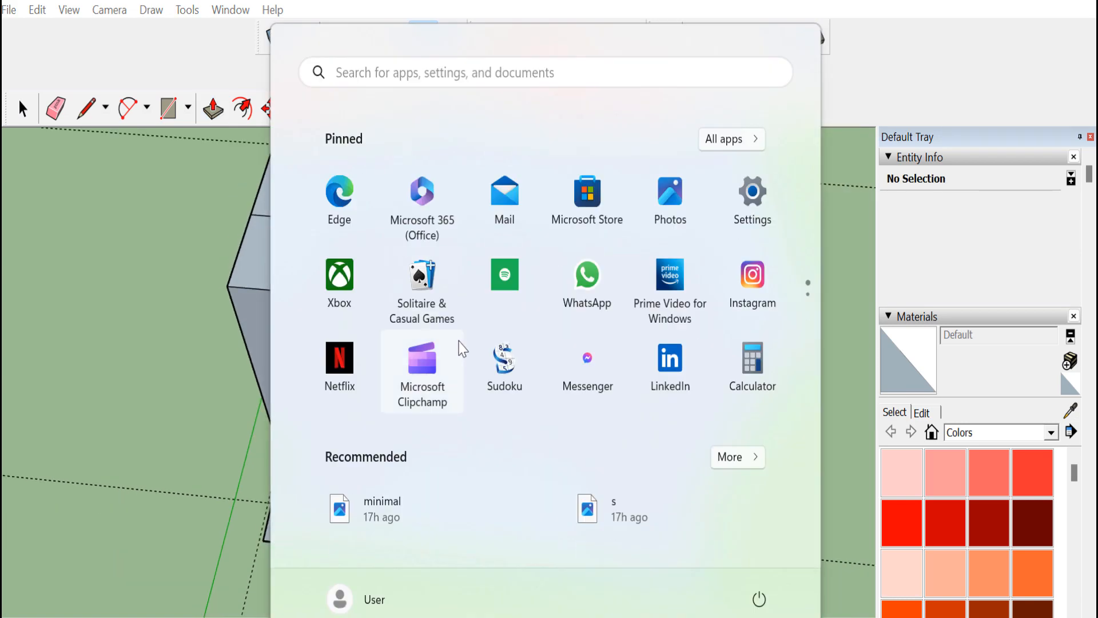
key(super)
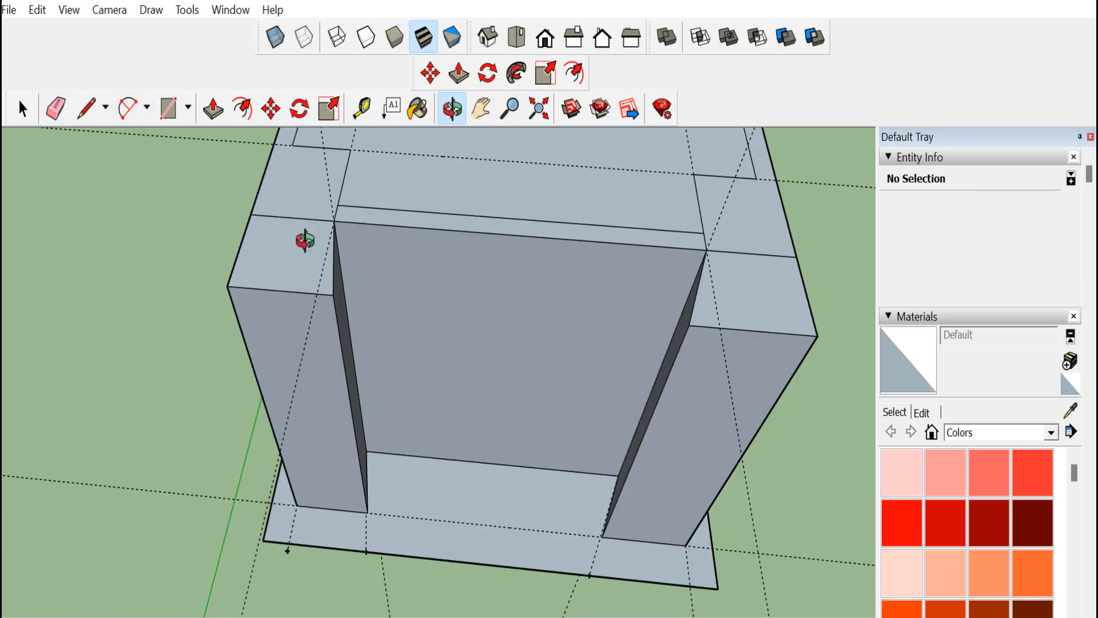
Push/pull the top rim face, including the column tops, upward a short distance
click(55, 108)
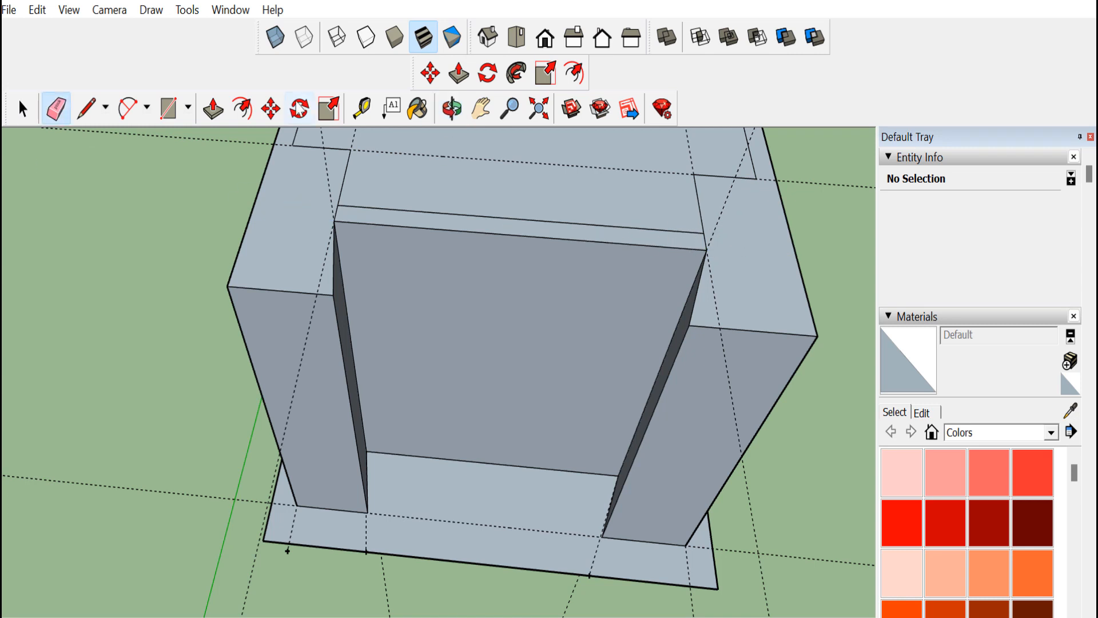
click(213, 108)
click(269, 238)
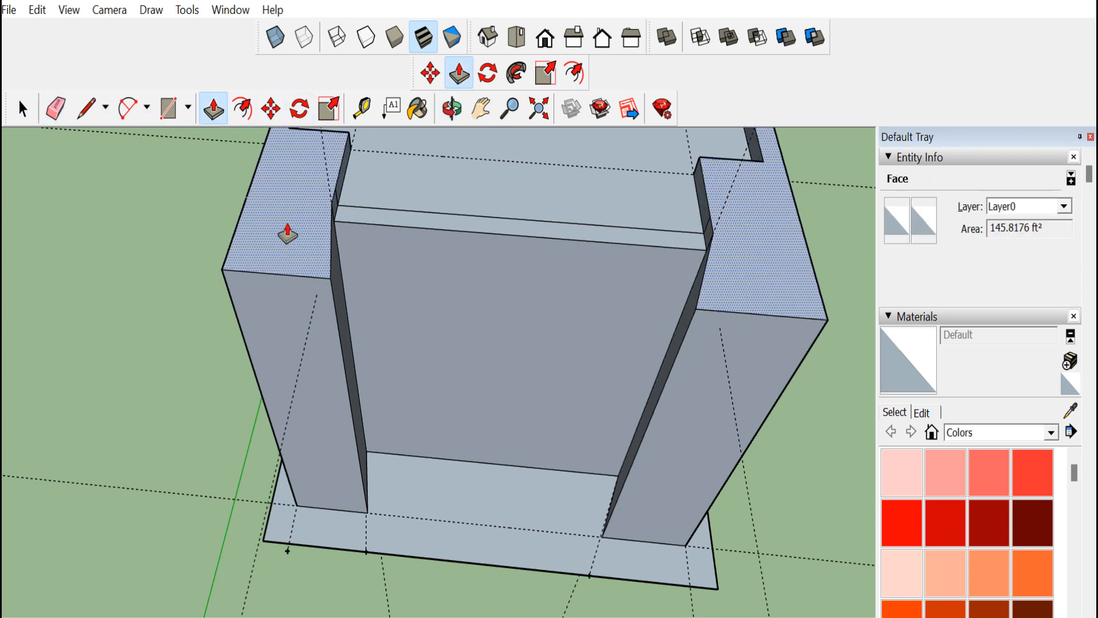
click(295, 203)
Offset the top rim face inward by a small amount
scroll(303, 207, down, 4)
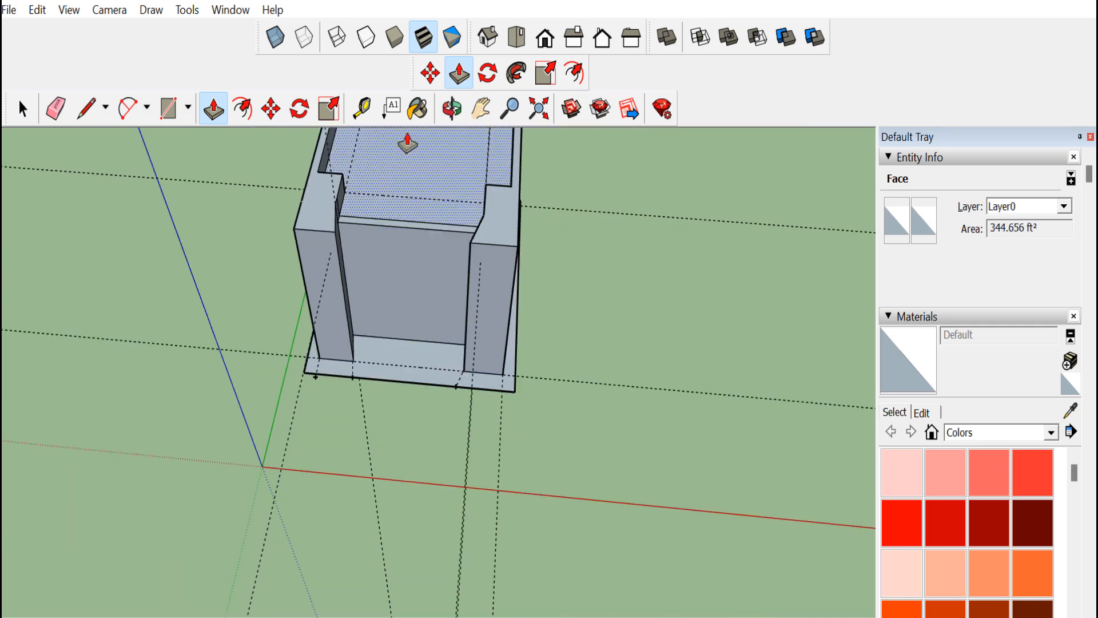
click(481, 109)
drag(450, 269, 412, 386)
scroll(286, 324, up, 1)
scroll(285, 324, up, 2)
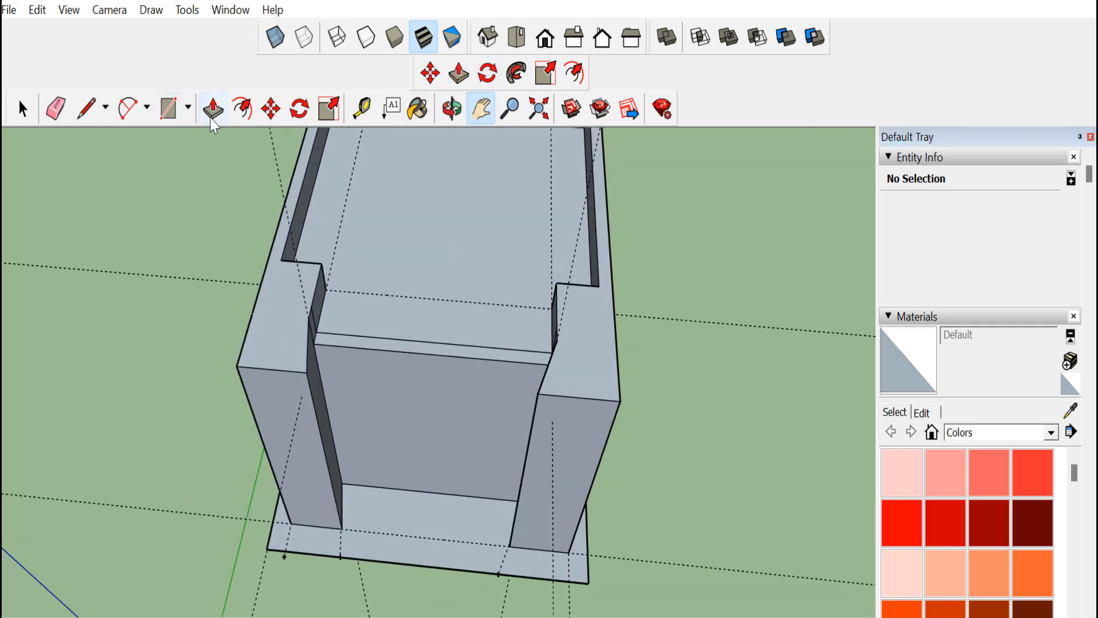
click(240, 113)
click(277, 340)
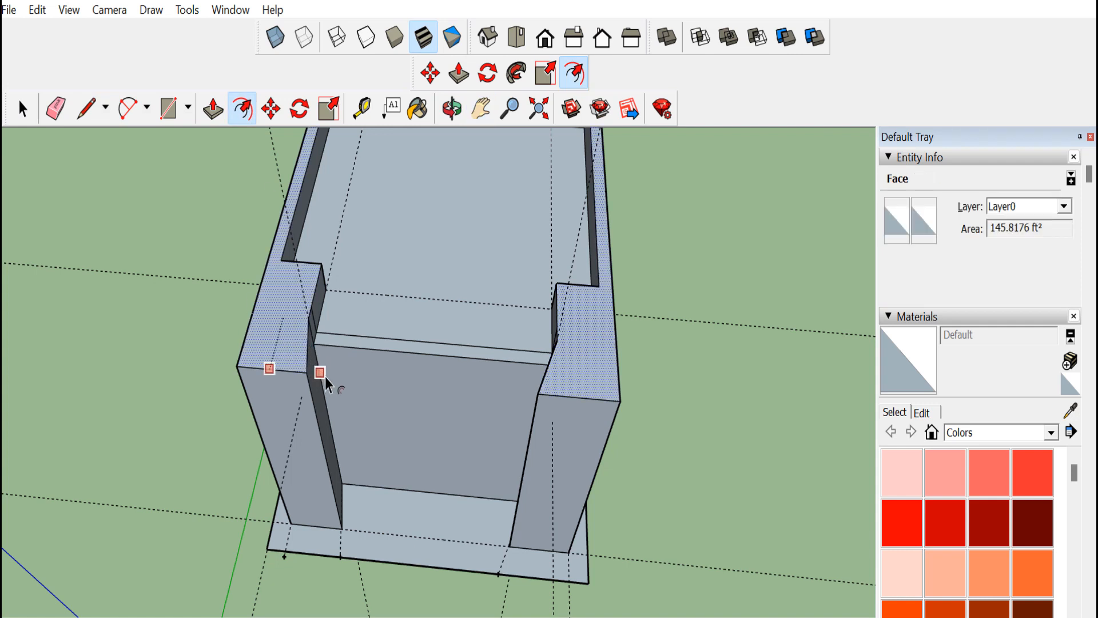
click(332, 333)
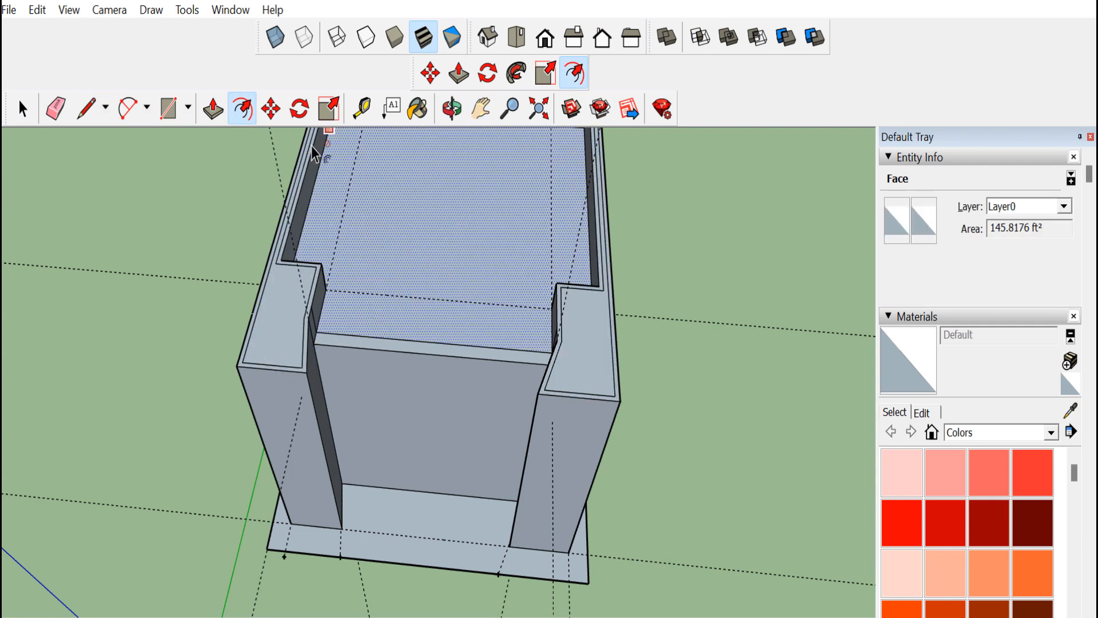
Push/pull the offset strip on the rim top to form a lip
key(p)
click(271, 340)
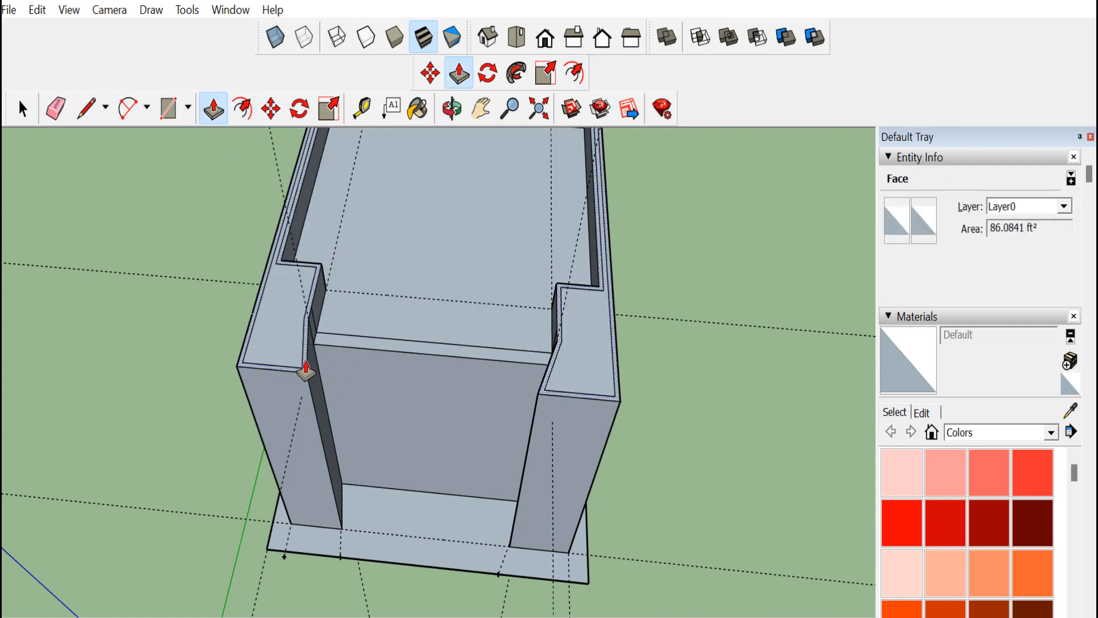
click(304, 361)
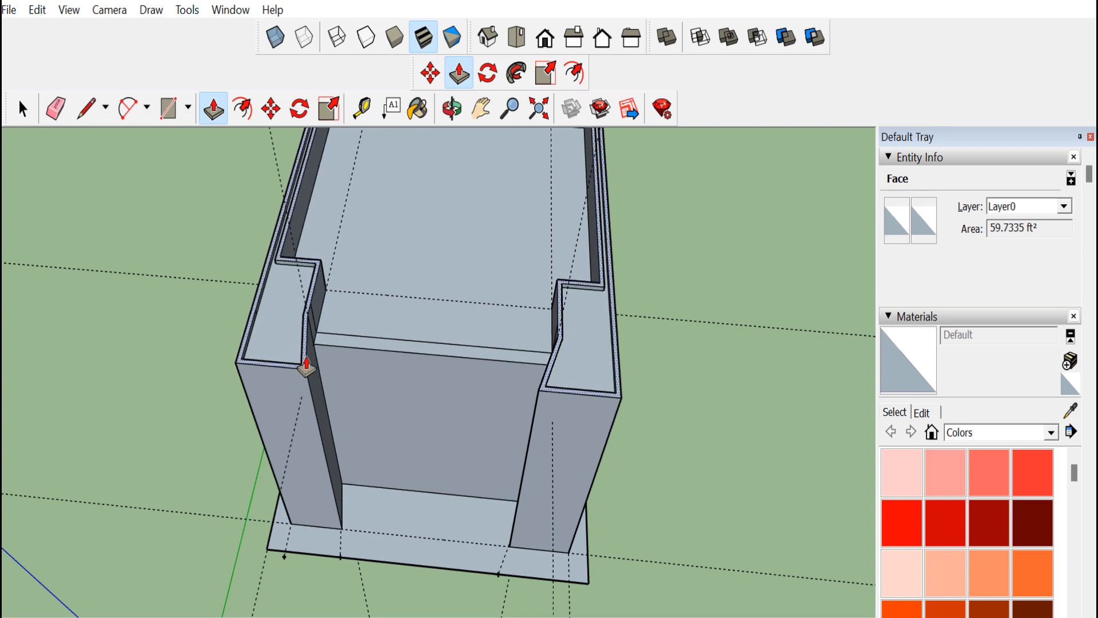
Draw three horizontal lines across the front wall between the two columns
click(451, 109)
drag(366, 366, 339, 454)
drag(322, 410, 368, 555)
click(91, 113)
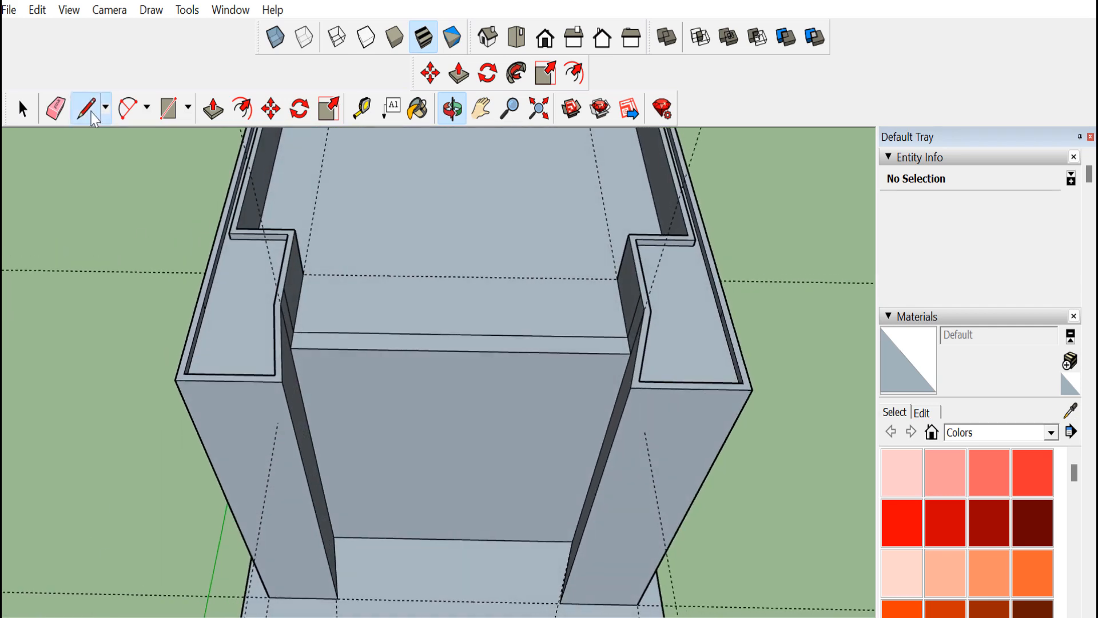
click(307, 420)
click(608, 425)
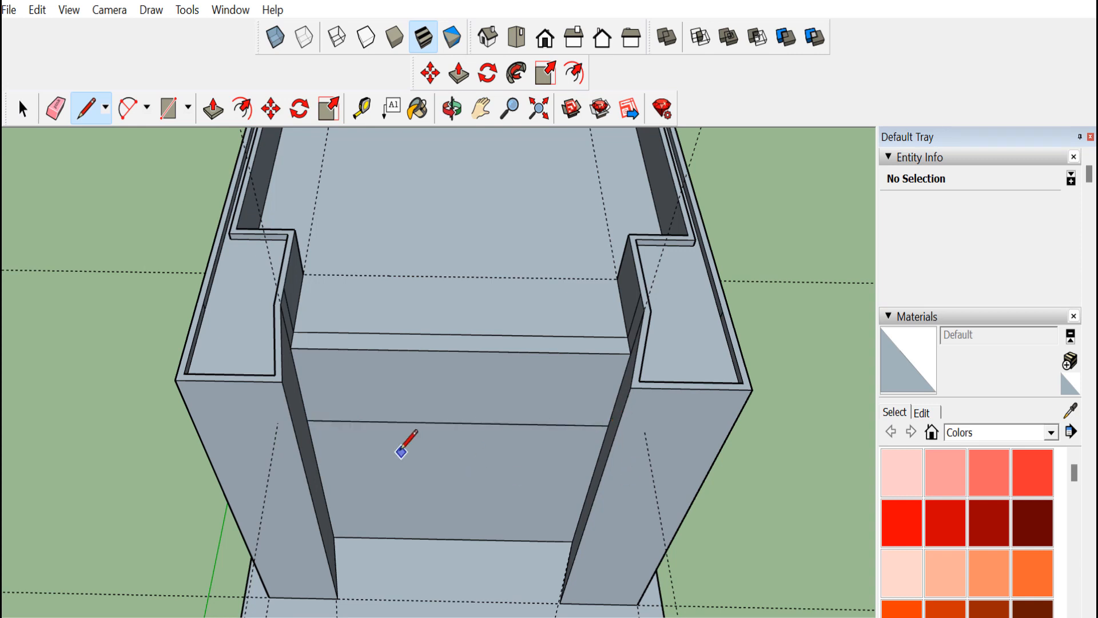
click(290, 361)
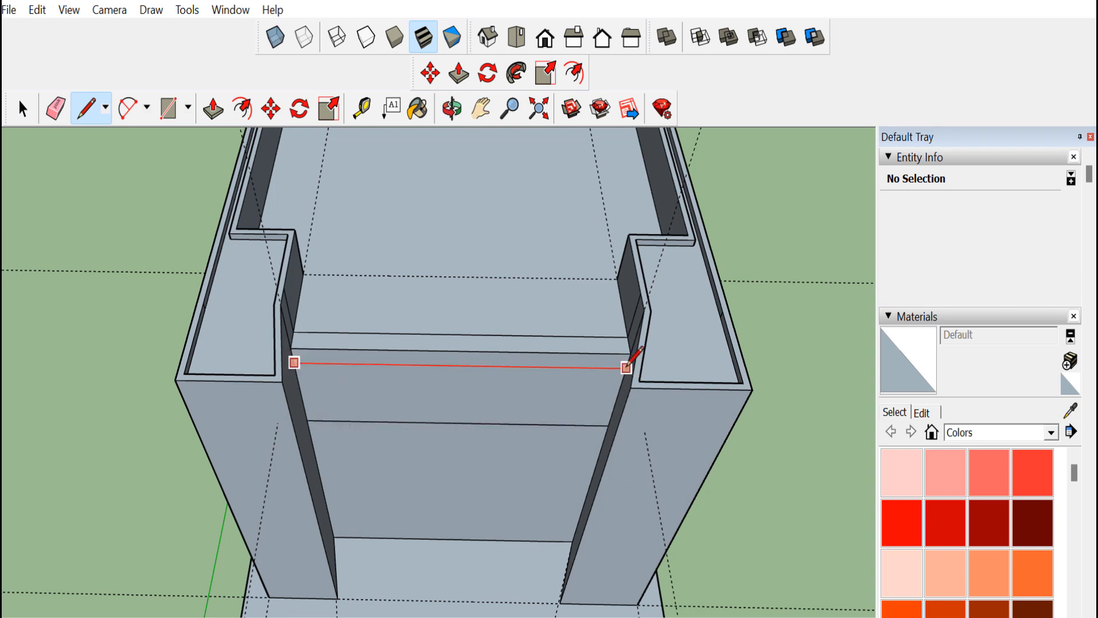
click(629, 368)
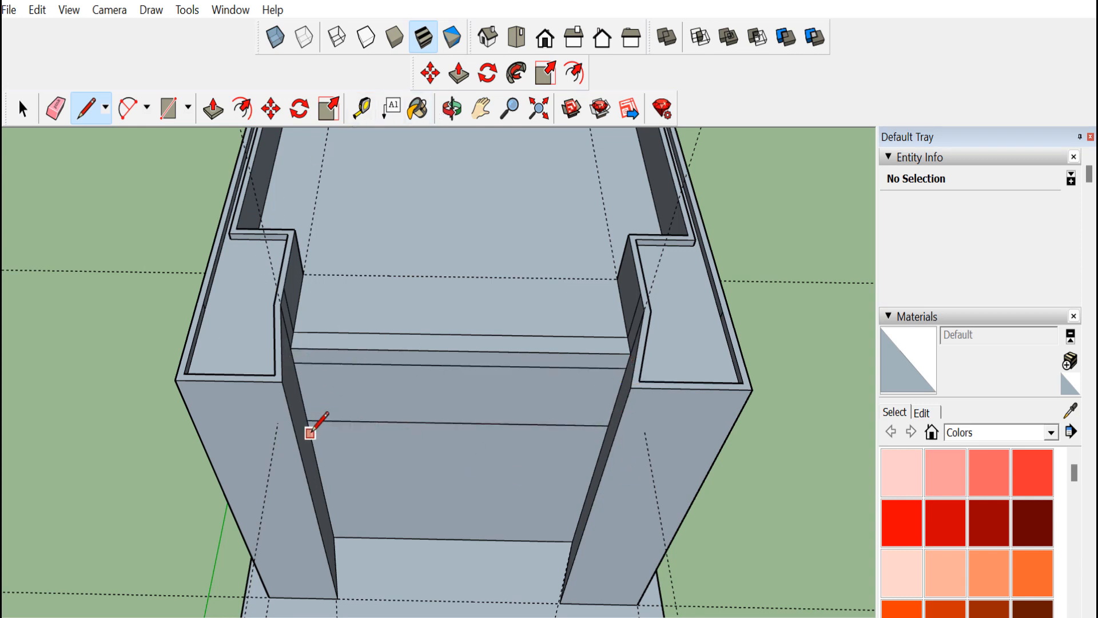
click(310, 433)
click(605, 438)
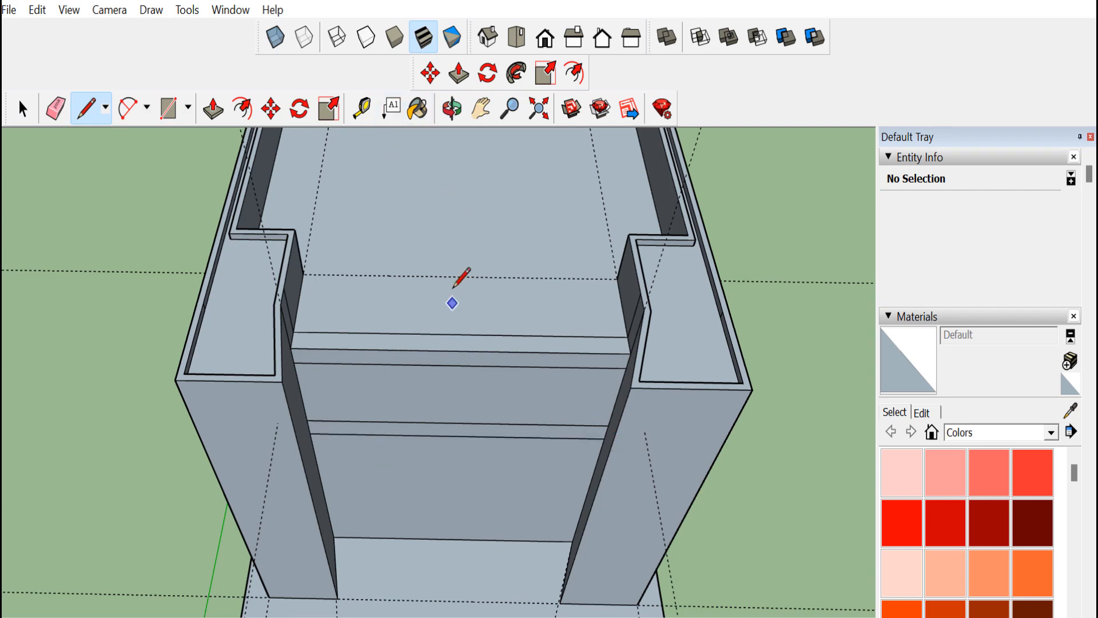
Push/pull the narrow strip between the two lower lines outward to form a ledge
key(o)
mouse_move(410, 441)
mouse_down()
mouse_move(407, 316)
mouse_move(423, 488)
mouse_up()
click(207, 110)
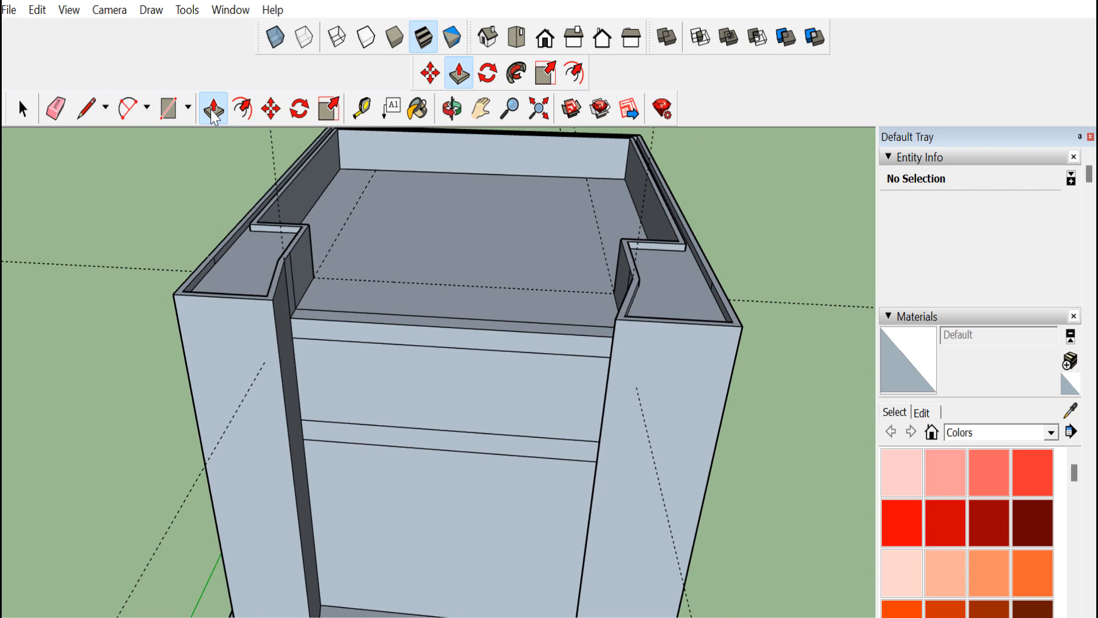
click(356, 446)
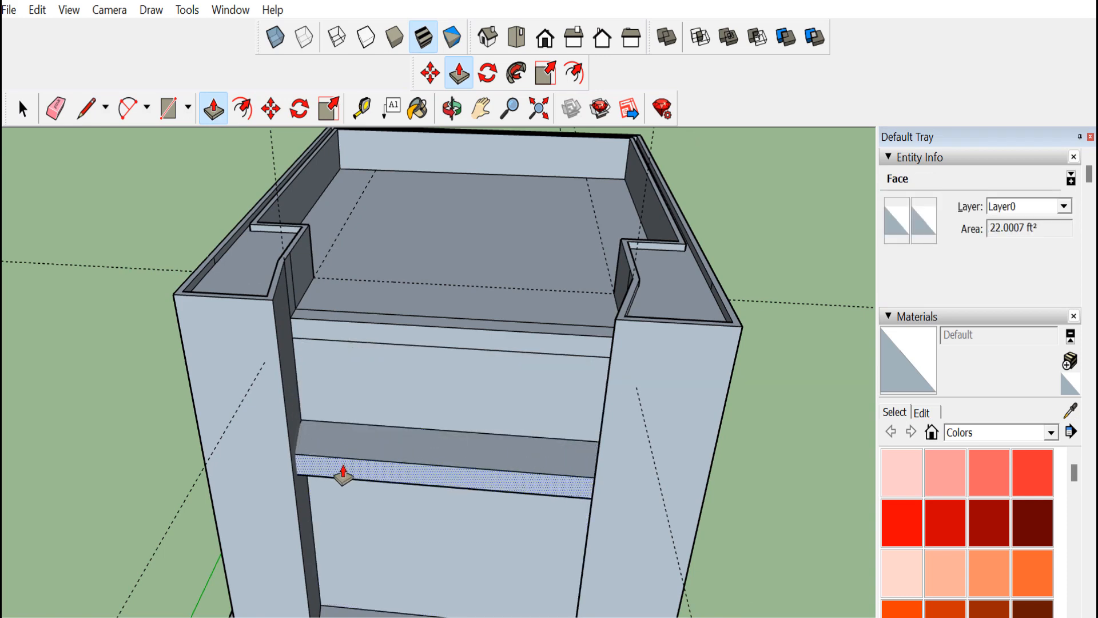
click(347, 475)
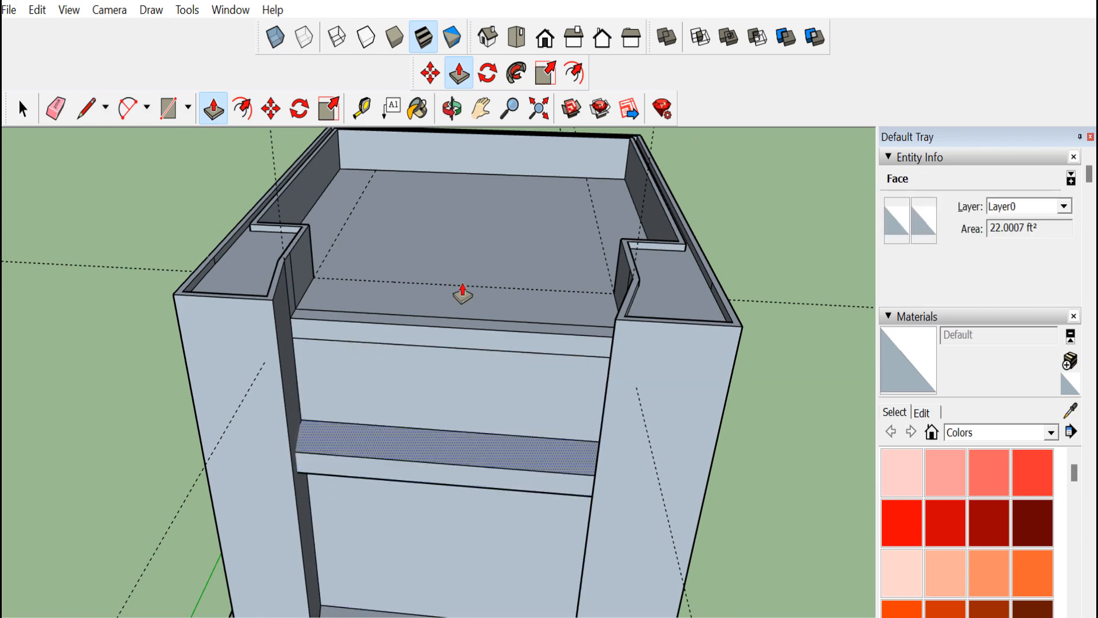
Scale the ledge's top face slightly from its front edge
click(452, 109)
drag(475, 464, 369, 397)
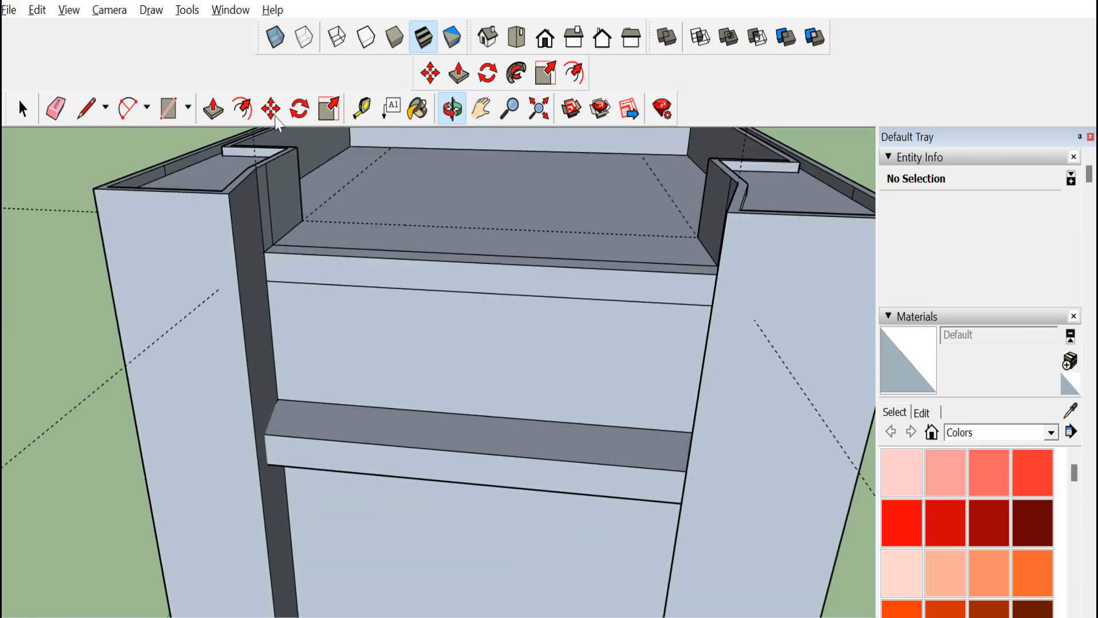
click(327, 109)
click(471, 452)
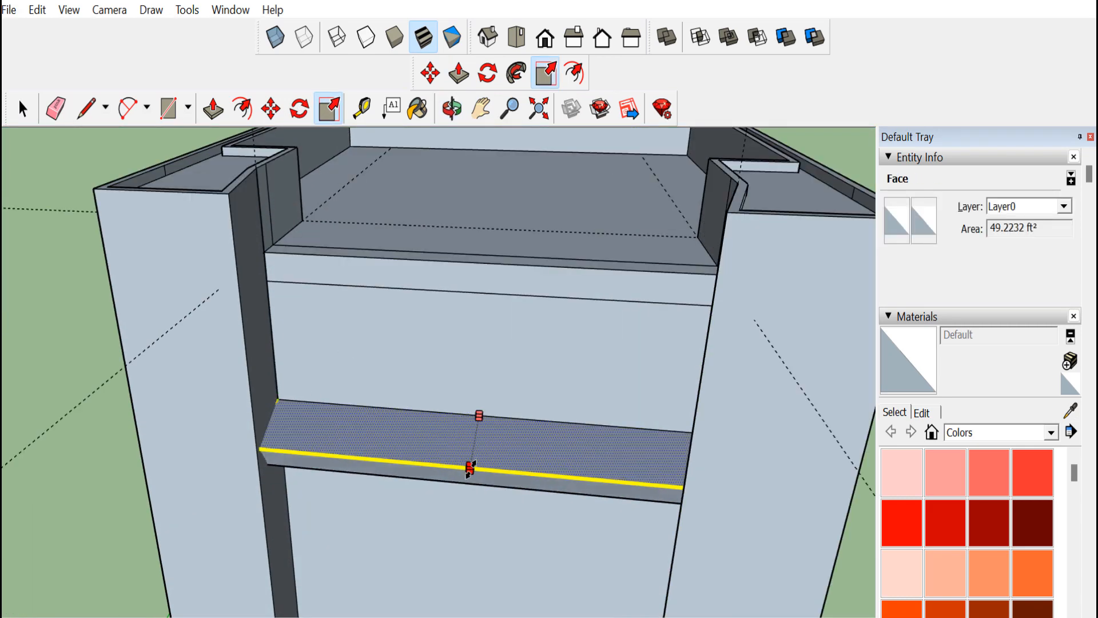
mouse_move(490, 461)
mouse_down()
mouse_move(496, 451)
mouse_move(346, 510)
mouse_move(426, 393)
mouse_move(446, 437)
mouse_move(495, 480)
mouse_up()
Paint the inner floor, both front columns and the lower front wall with Color B03
click(451, 111)
scroll(429, 346, down, 3)
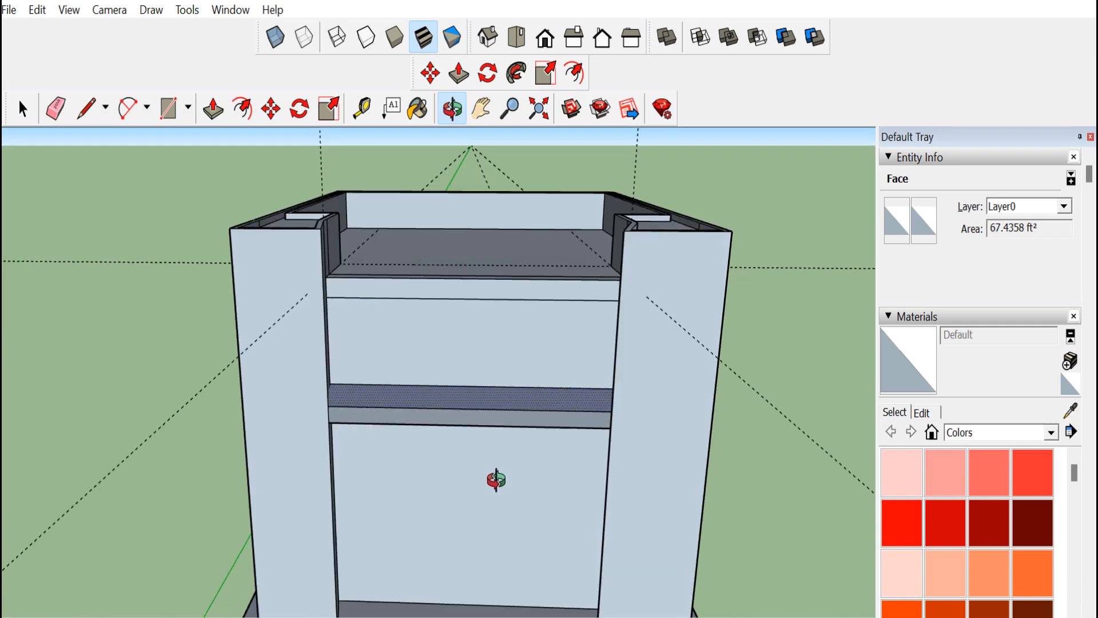
mouse_move(420, 476)
mouse_down()
mouse_move(422, 455)
mouse_move(413, 464)
mouse_up()
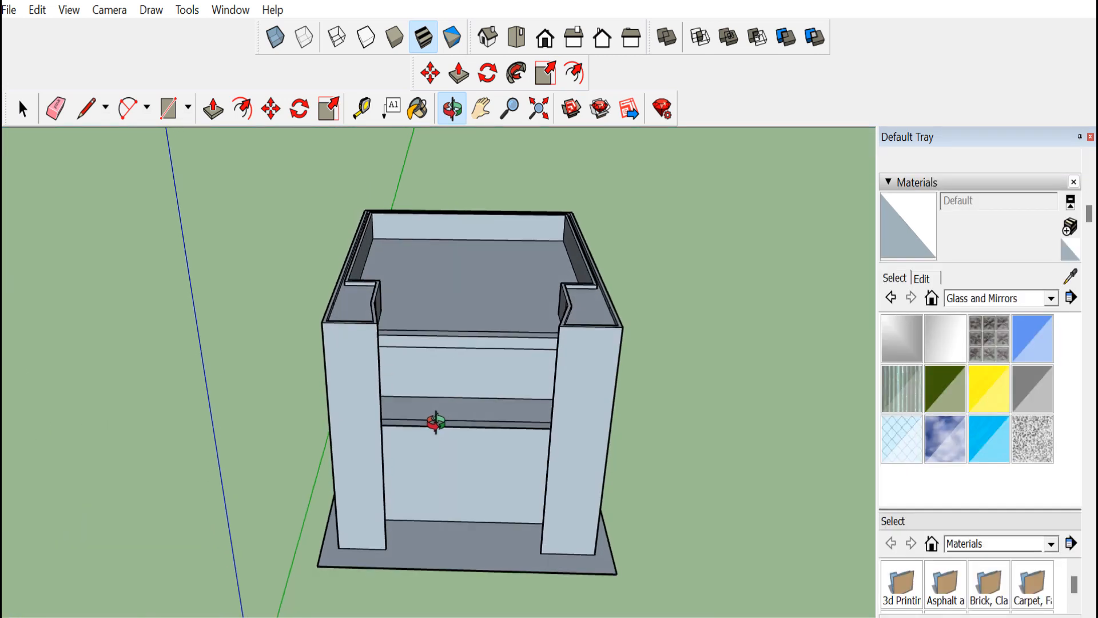
drag(432, 421, 412, 416)
click(1051, 298)
click(967, 394)
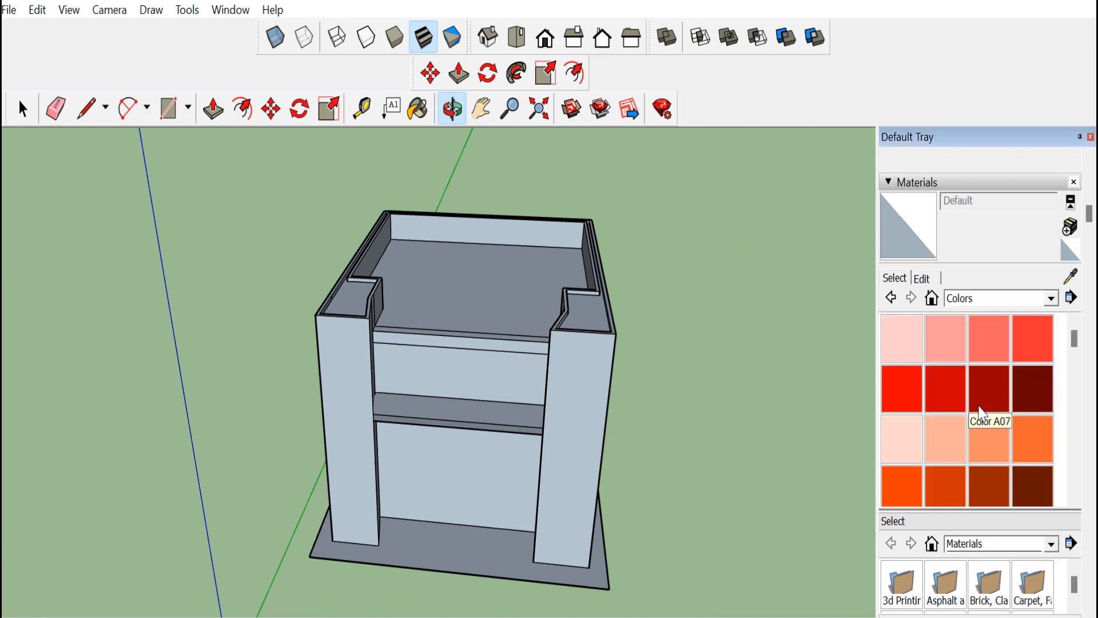
click(988, 438)
click(457, 295)
click(360, 349)
click(592, 393)
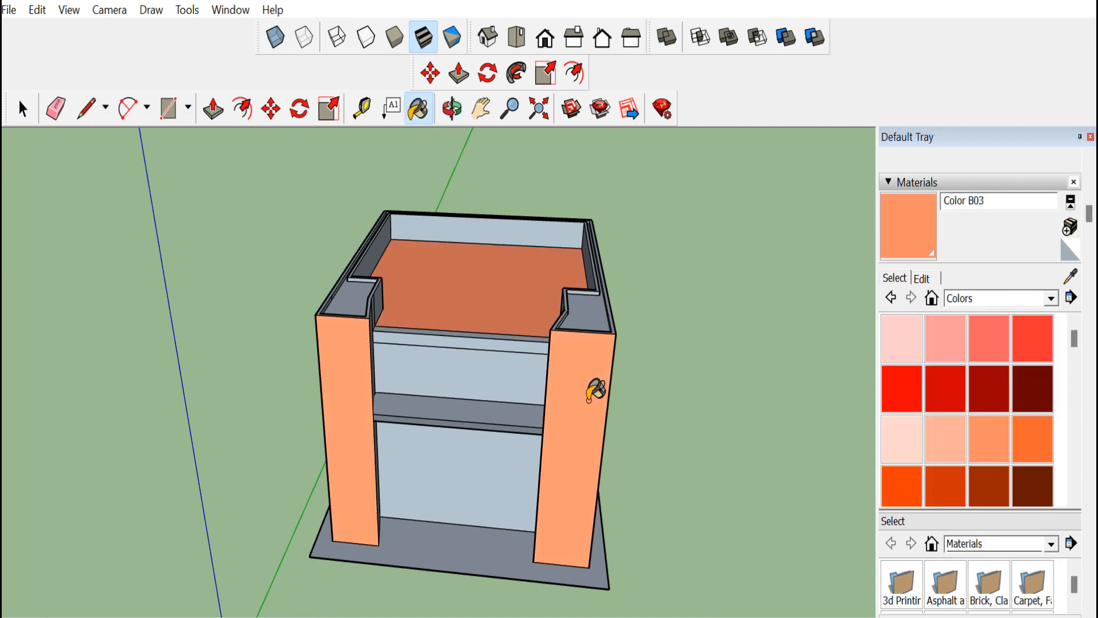
click(499, 449)
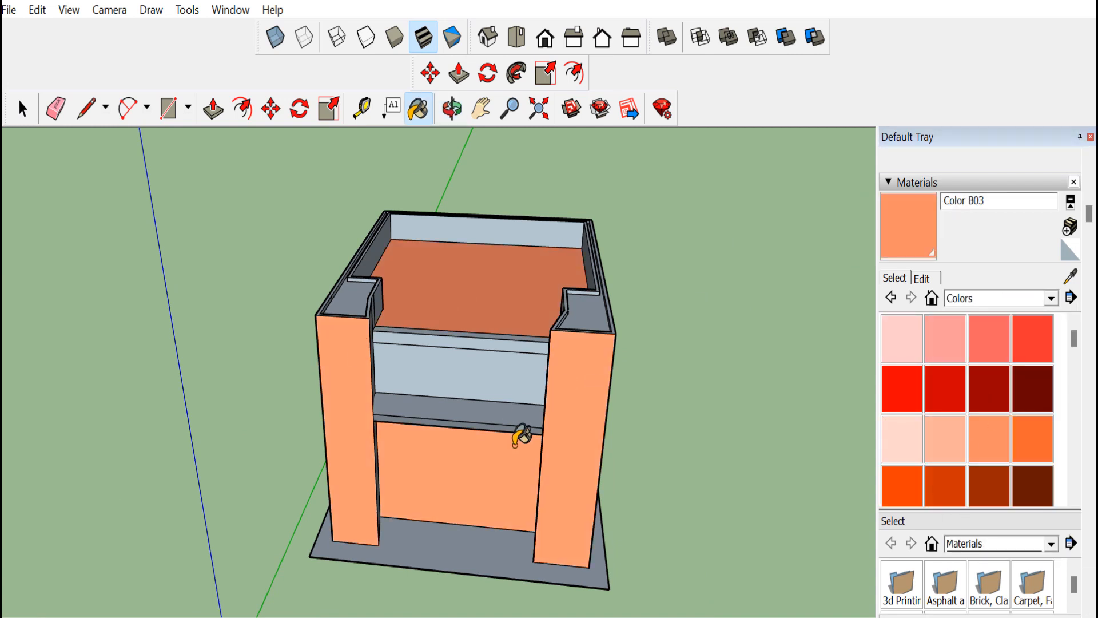
Paint the side and back walls and the column sides with Color B03
mouse_move(540, 364)
mouse_down()
mouse_move(448, 345)
mouse_move(459, 338)
mouse_up()
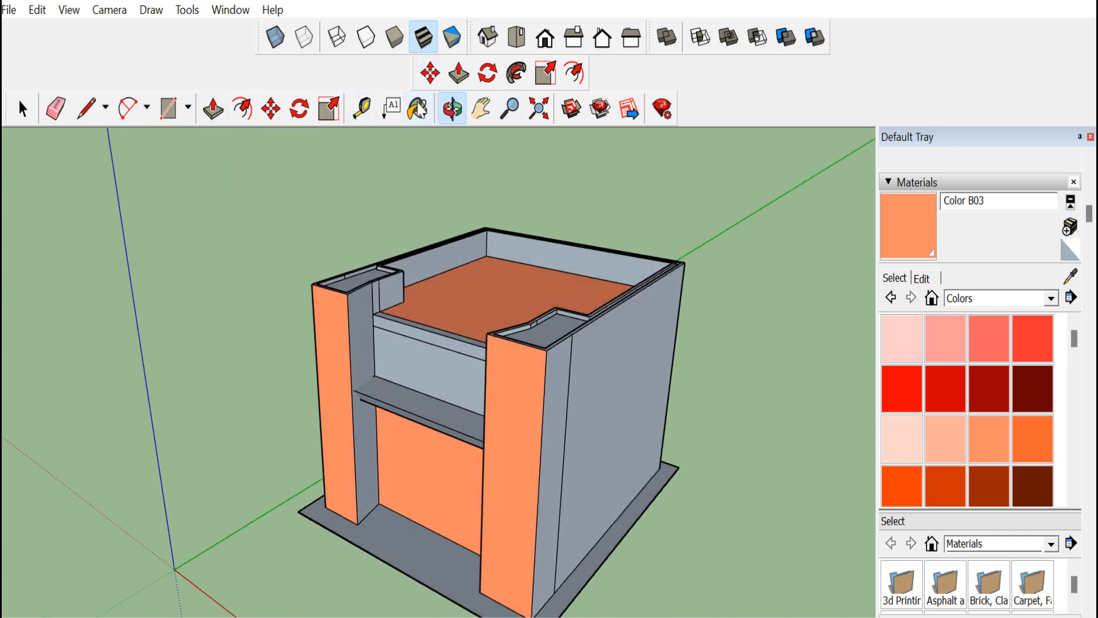
click(418, 104)
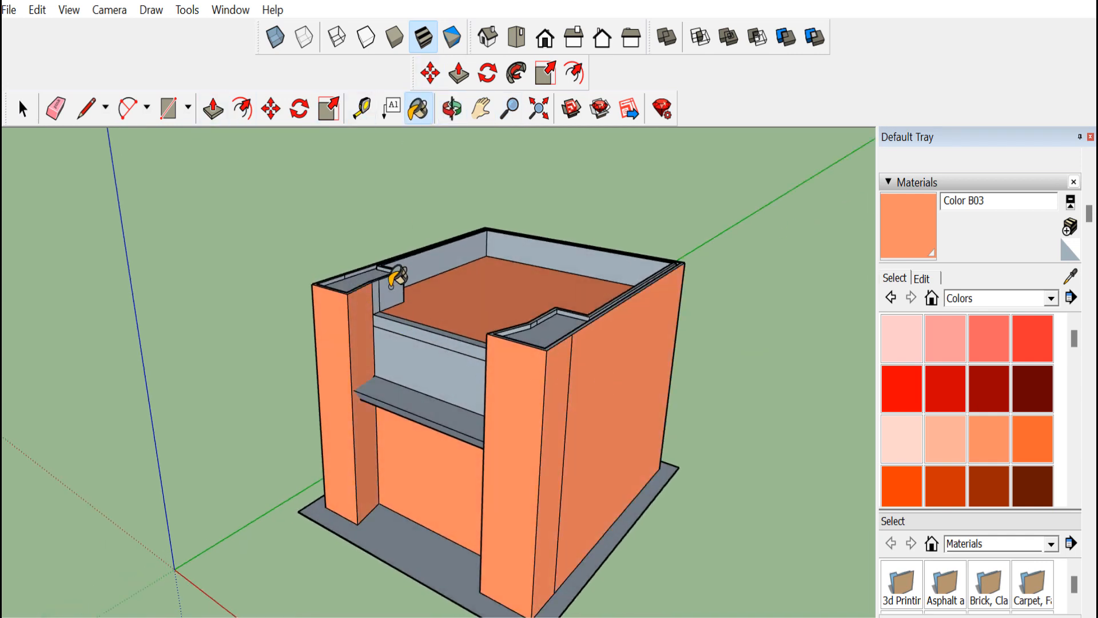
click(451, 109)
mouse_move(543, 321)
mouse_down()
mouse_move(692, 323)
mouse_move(669, 320)
mouse_up()
scroll(532, 232, up, 6)
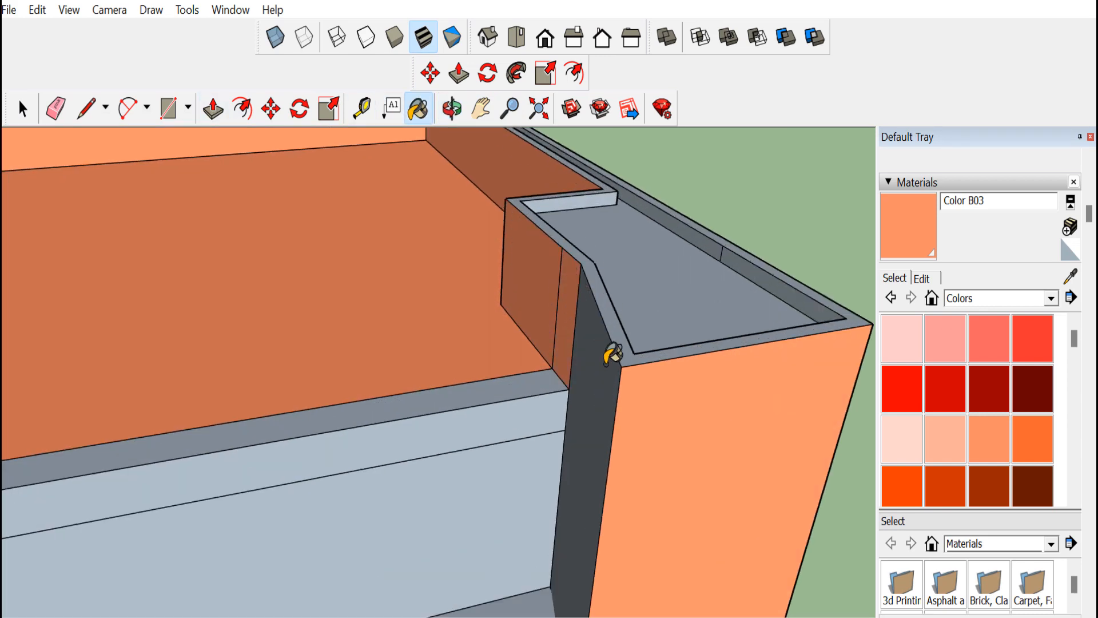
scroll(326, 373, down, 2)
click(452, 110)
drag(373, 353, 184, 395)
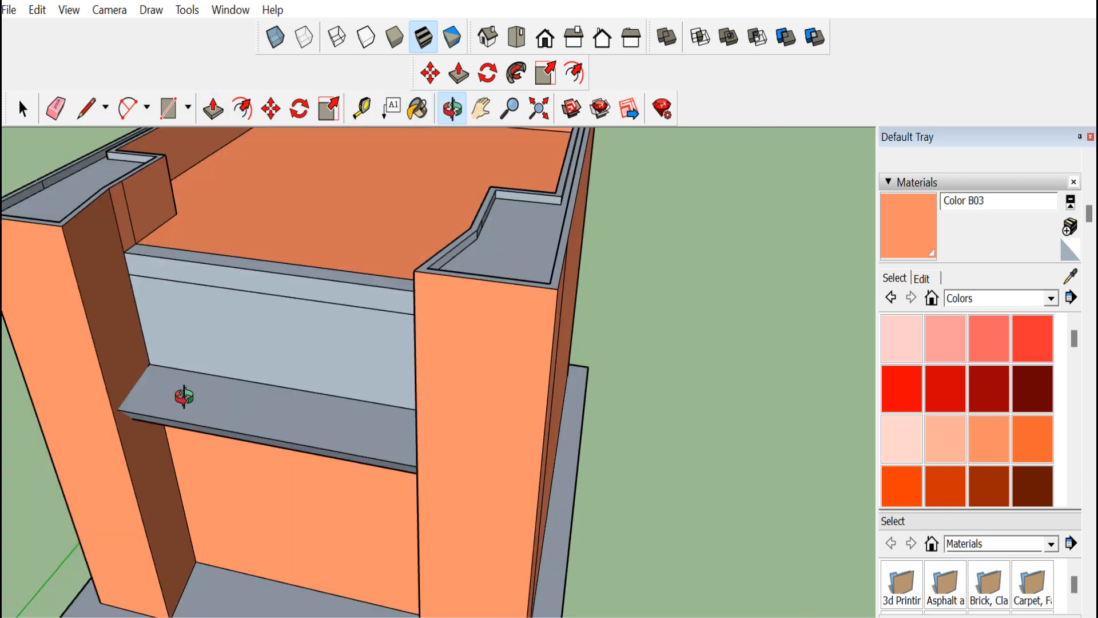
scroll(200, 402, down, 4)
mouse_move(766, 349)
mouse_down()
mouse_move(562, 352)
mouse_move(381, 132)
mouse_up()
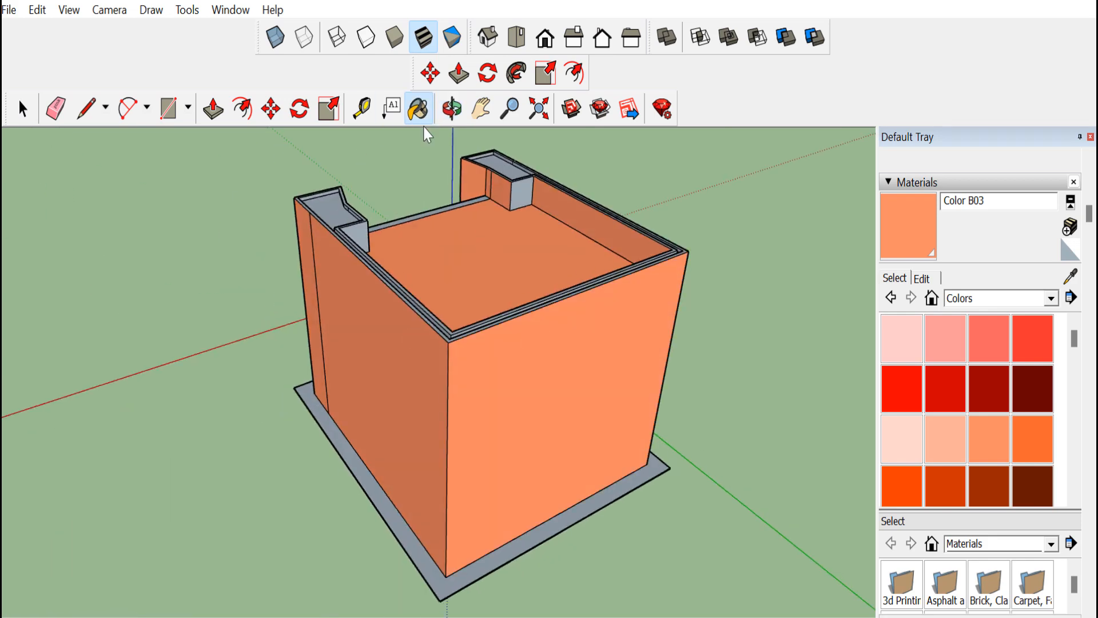
click(451, 109)
mouse_move(643, 287)
mouse_down()
mouse_move(277, 326)
mouse_move(152, 219)
mouse_up()
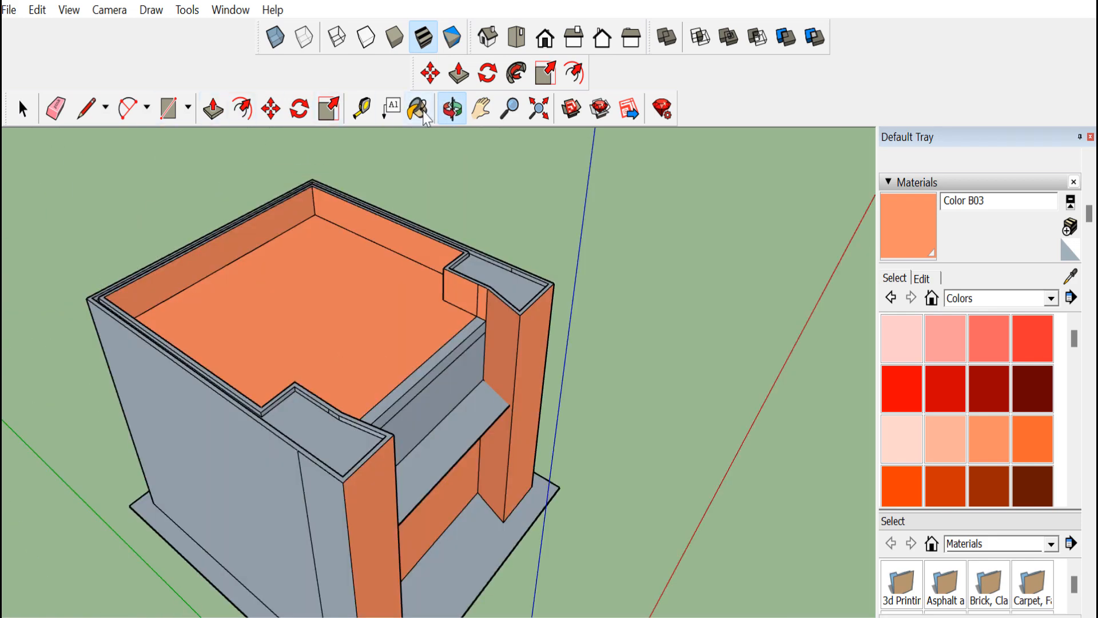
click(452, 109)
drag(435, 240, 329, 338)
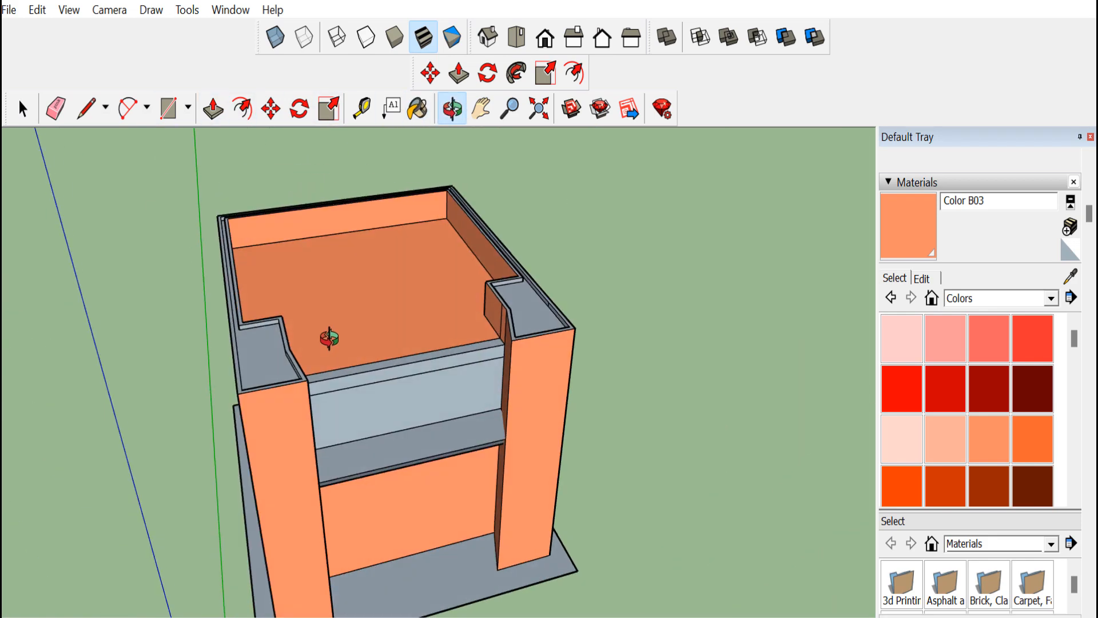
Paint the front column tops with Color A06
click(960, 382)
click(247, 371)
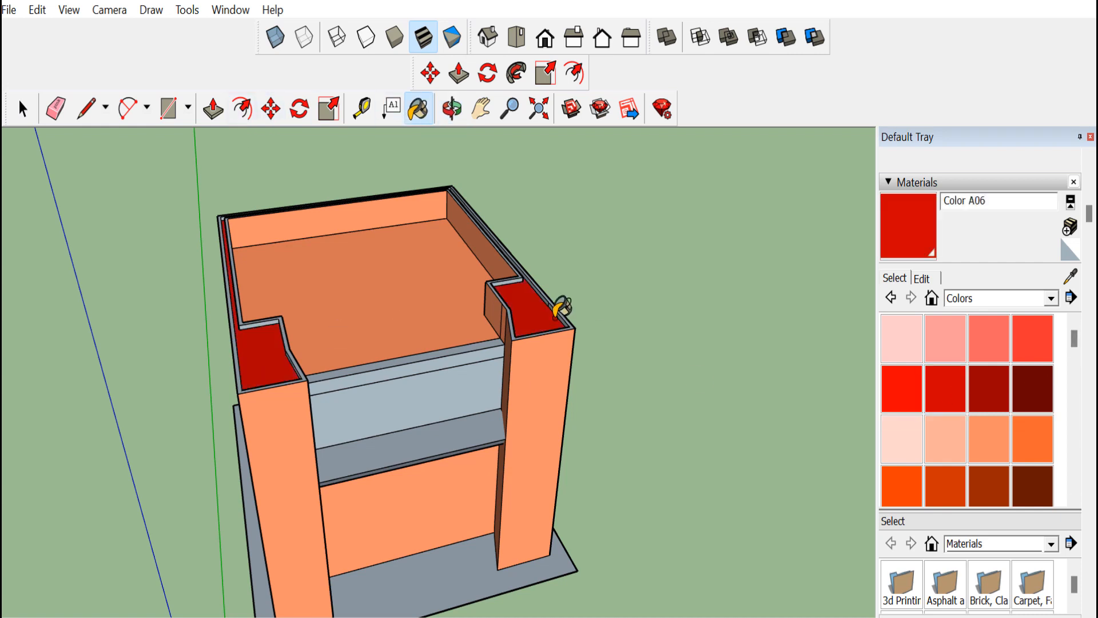
Repaint the column tops and the rim lip faces with Color A04
scroll(523, 308, up, 3)
click(1017, 346)
click(516, 316)
click(485, 283)
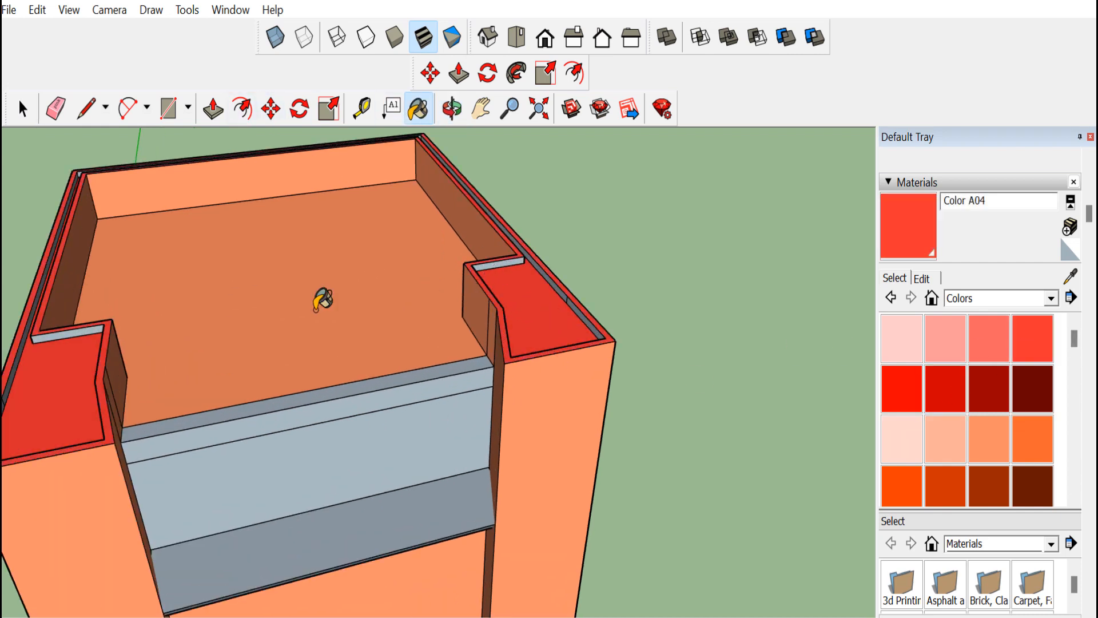
scroll(544, 287, up, 2)
click(562, 290)
click(579, 311)
scroll(665, 359, down, 3)
scroll(90, 382, up, 2)
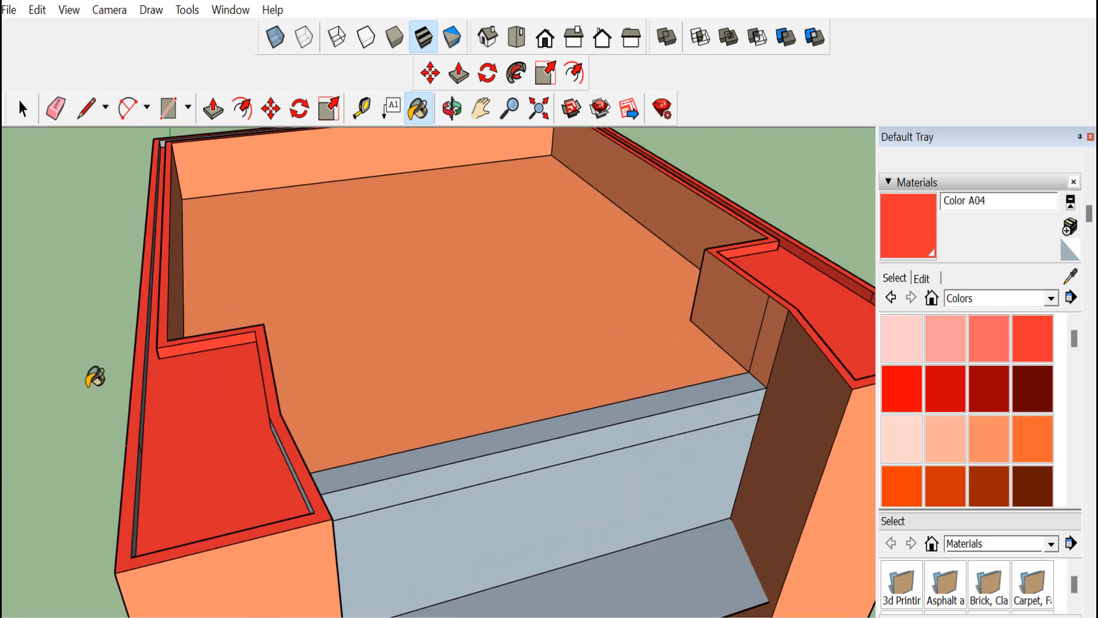
scroll(127, 399, up, 2)
click(419, 486)
scroll(368, 433, up, 2)
scroll(235, 403, down, 2)
scroll(90, 421, up, 1)
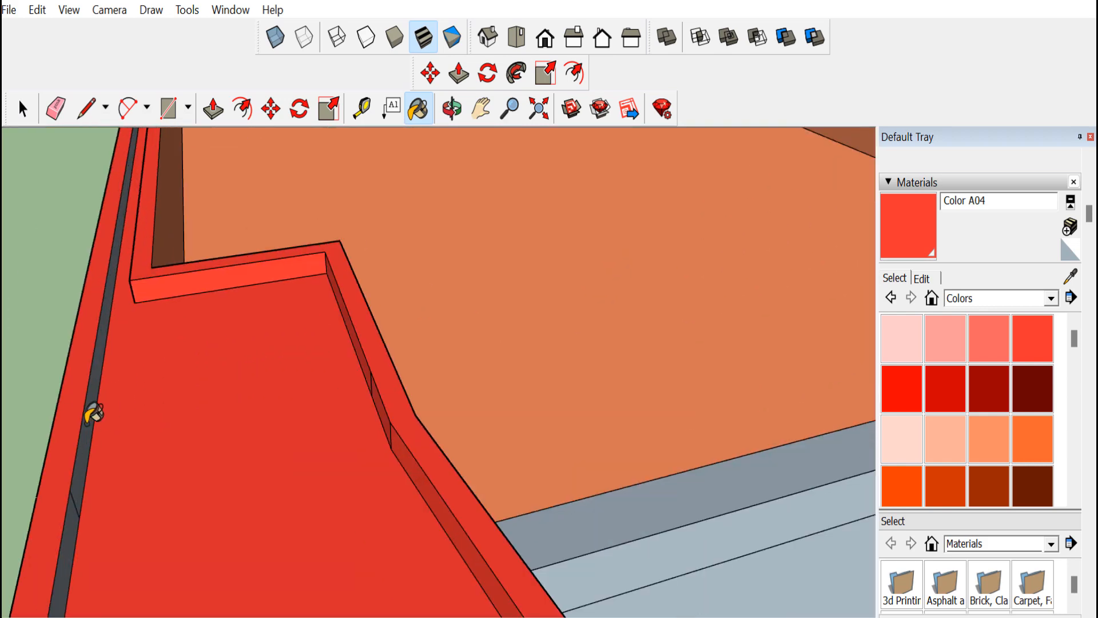
click(89, 422)
scroll(24, 512, down, 6)
Paint the remaining rim lip faces around the top with Color A04
click(452, 111)
drag(503, 426, 363, 419)
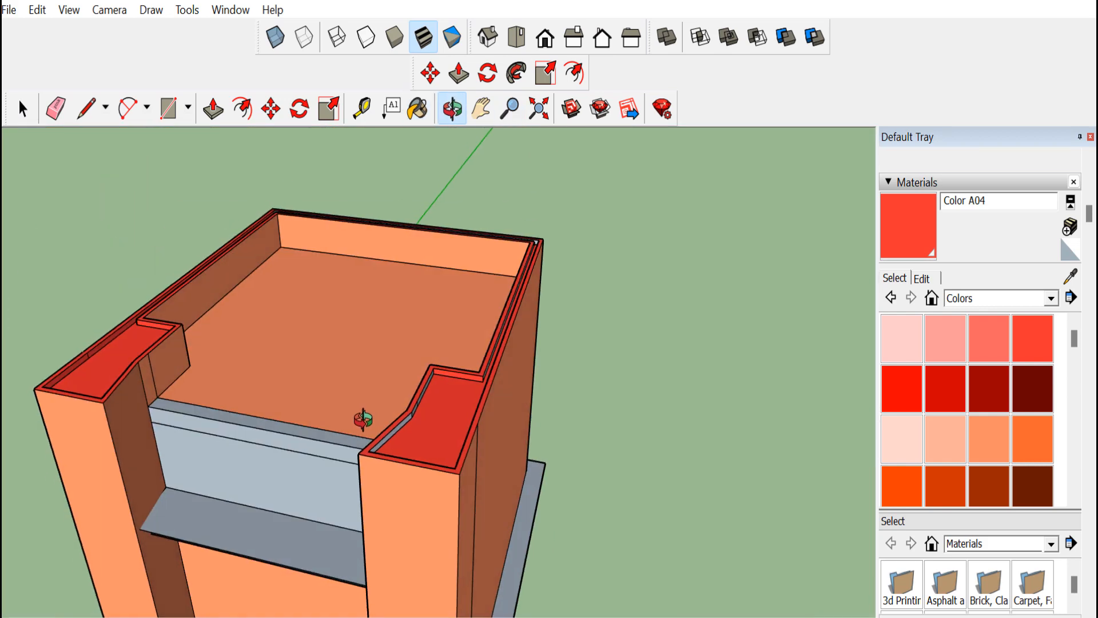
click(427, 119)
scroll(417, 413, up, 6)
click(408, 409)
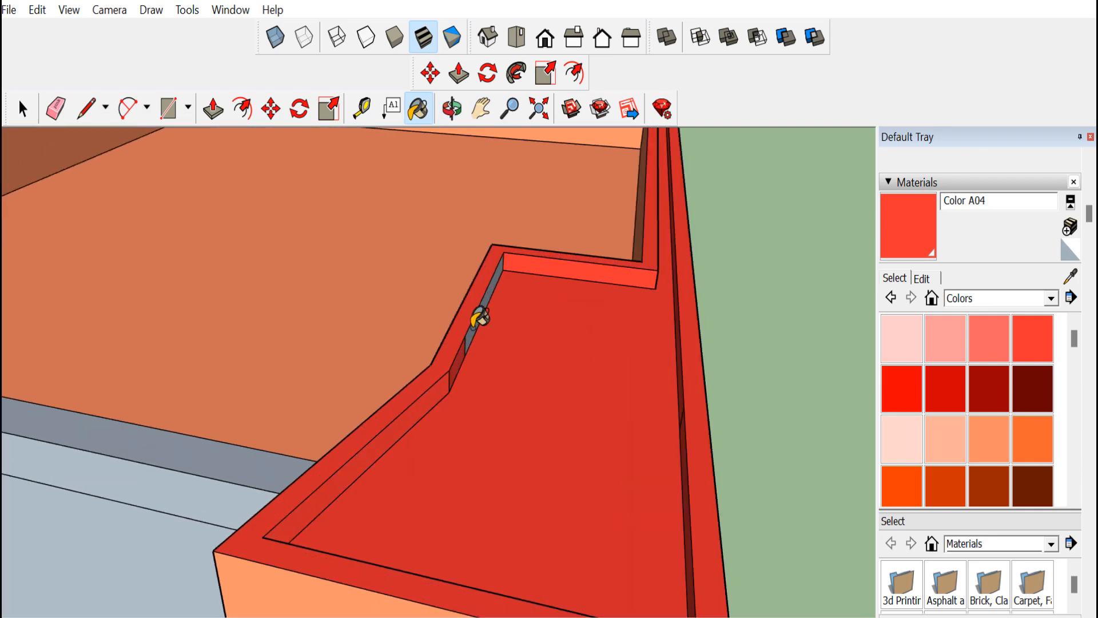
click(476, 324)
scroll(476, 323, down, 6)
scroll(574, 201, up, 1)
scroll(574, 200, up, 6)
click(579, 278)
click(593, 246)
scroll(642, 248, down, 6)
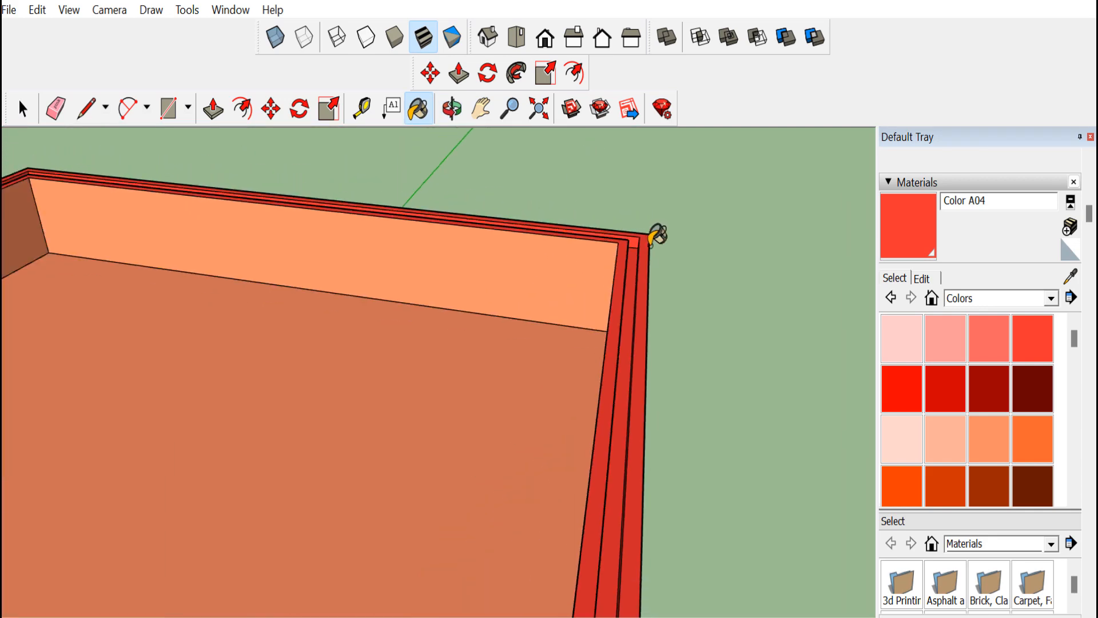
scroll(143, 189, up, 2)
scroll(236, 218, up, 6)
scroll(492, 343, down, 3)
scroll(900, 479, down, 4)
scroll(364, 396, down, 8)
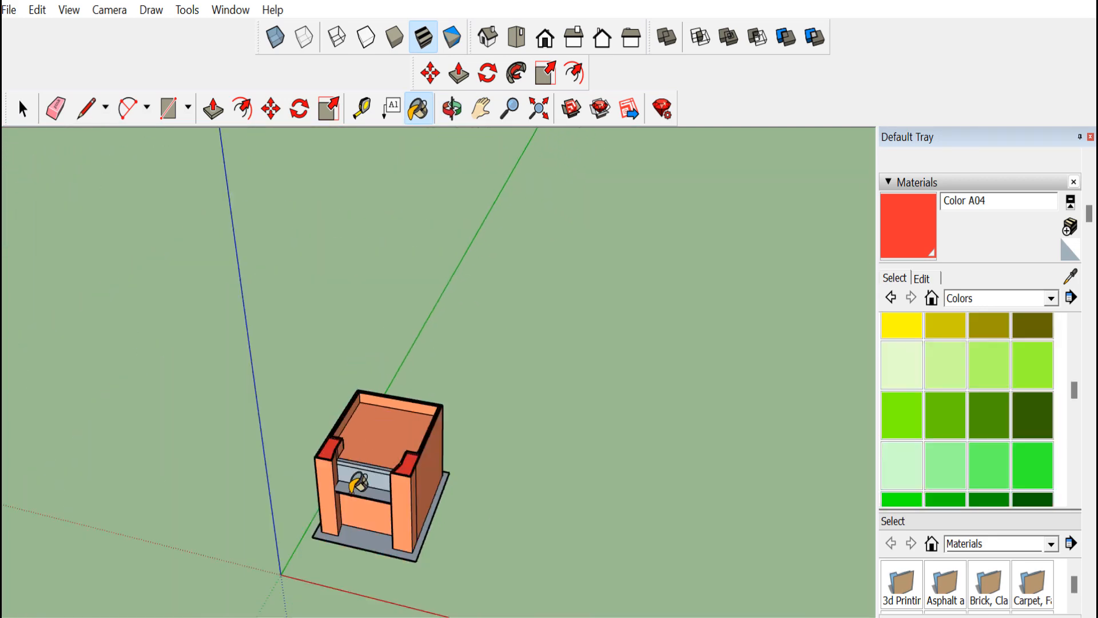
scroll(352, 555, up, 4)
Paint the small front box and the annex side wall with Color B04
mouse_move(962, 606)
click(1036, 603)
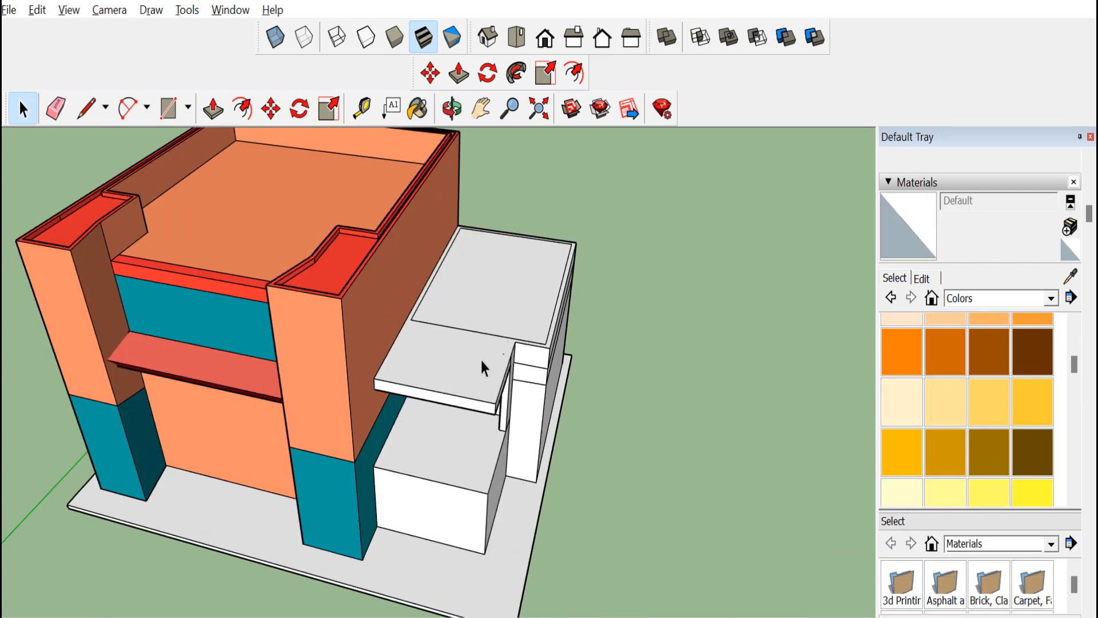
scroll(483, 363, up, 2)
drag(483, 363, 530, 385)
scroll(526, 366, up, 5)
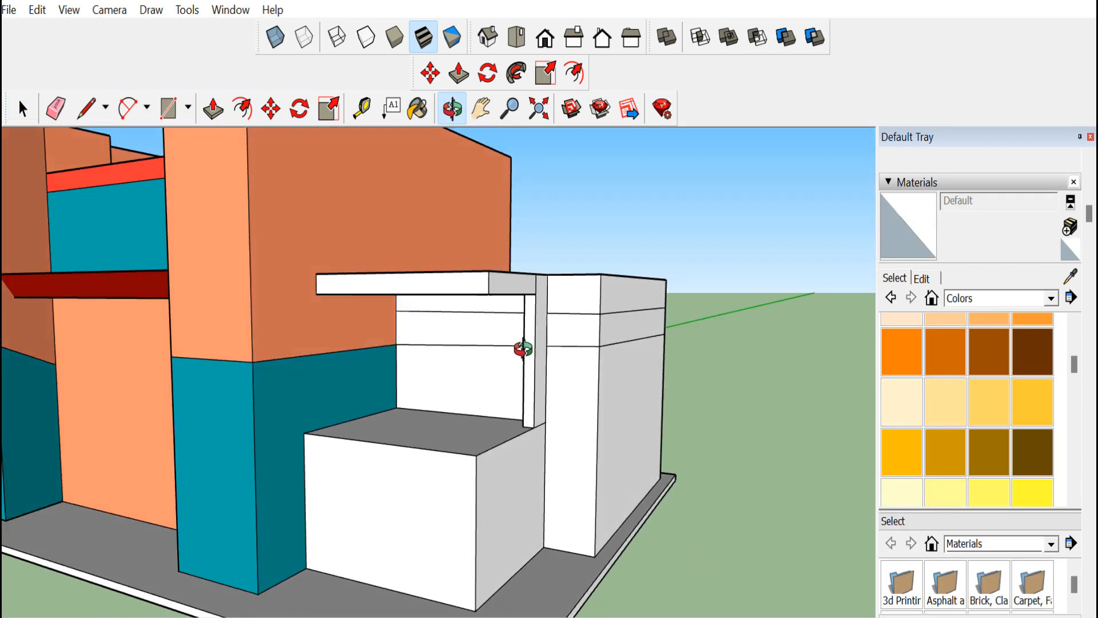
scroll(522, 349, down, 6)
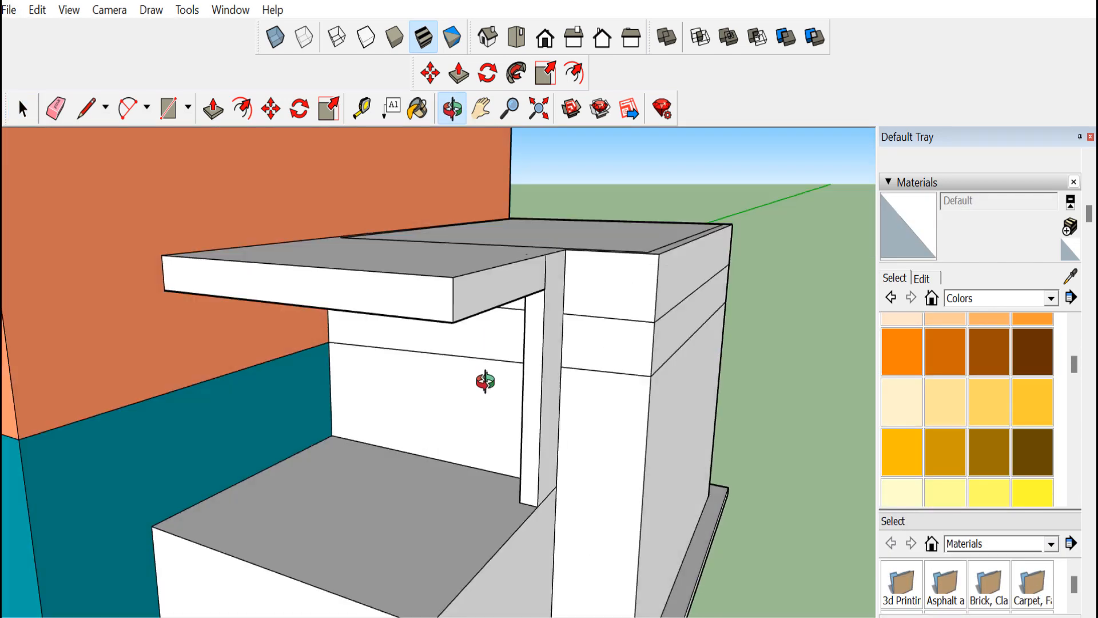
drag(510, 499, 414, 400)
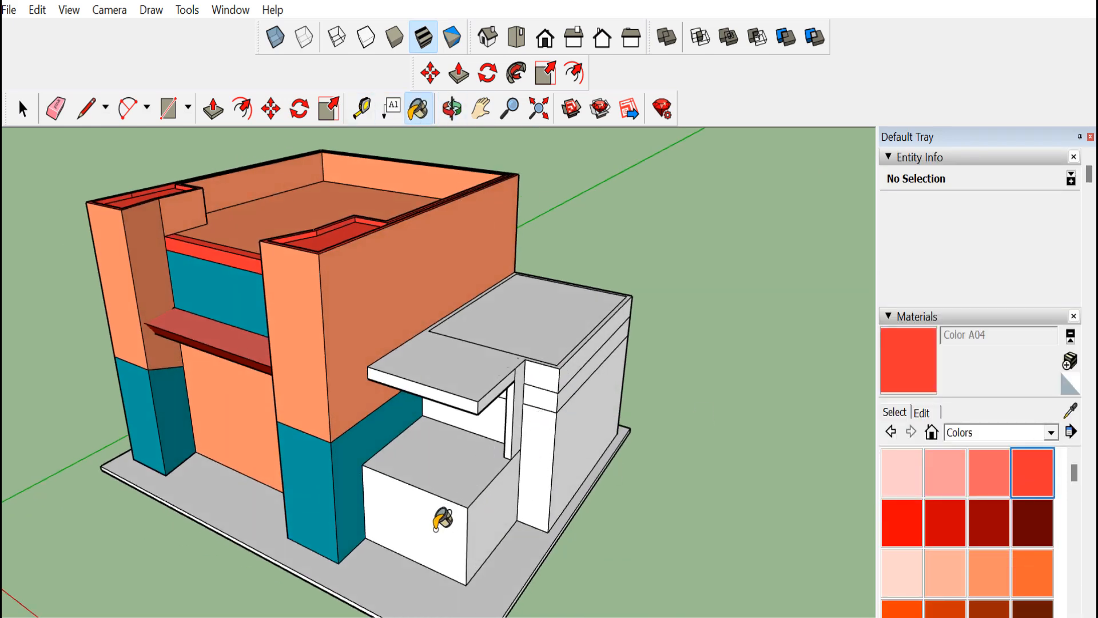
click(440, 518)
click(1032, 572)
click(436, 522)
click(572, 437)
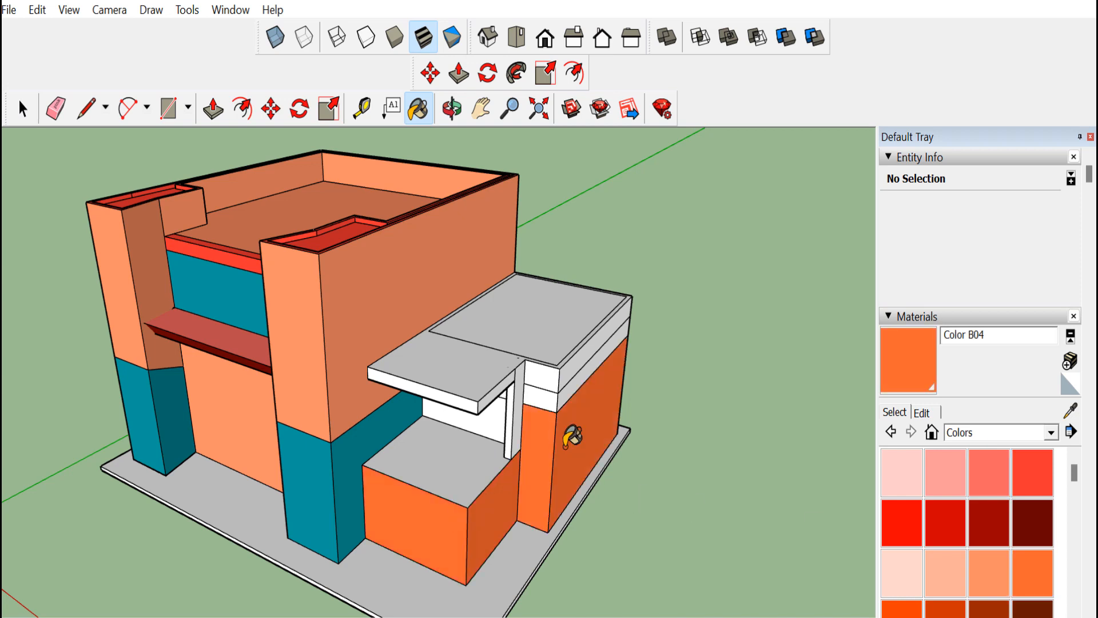
scroll(979, 508, down, 6)
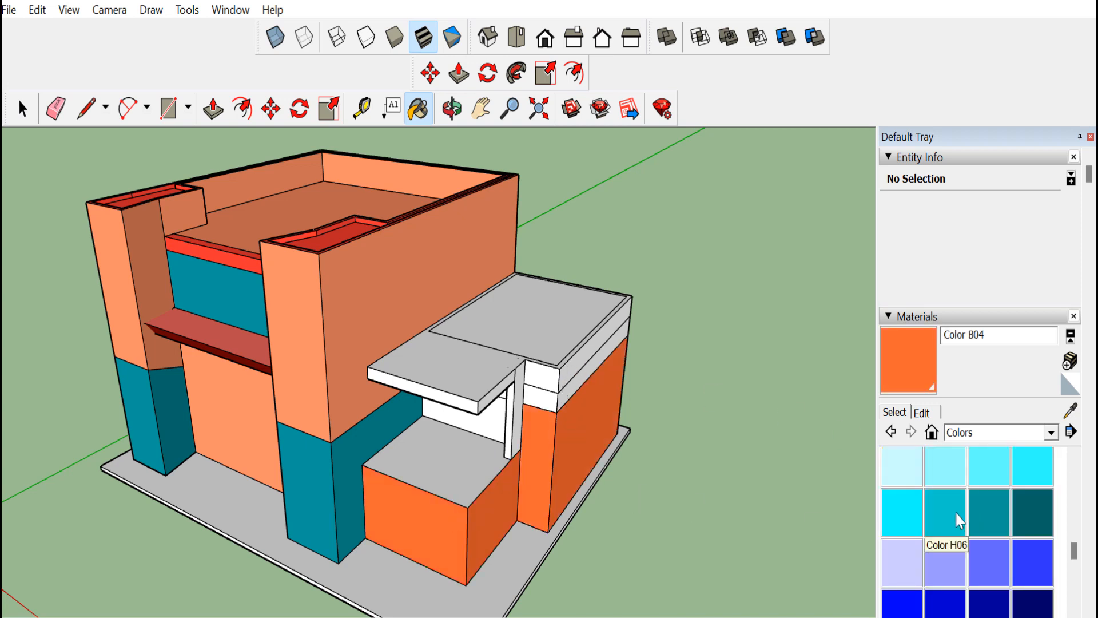
Paint the small front box and the annex walls with Color H07
scroll(956, 515, down, 10)
scroll(967, 457, up, 9)
click(990, 474)
click(544, 470)
click(486, 506)
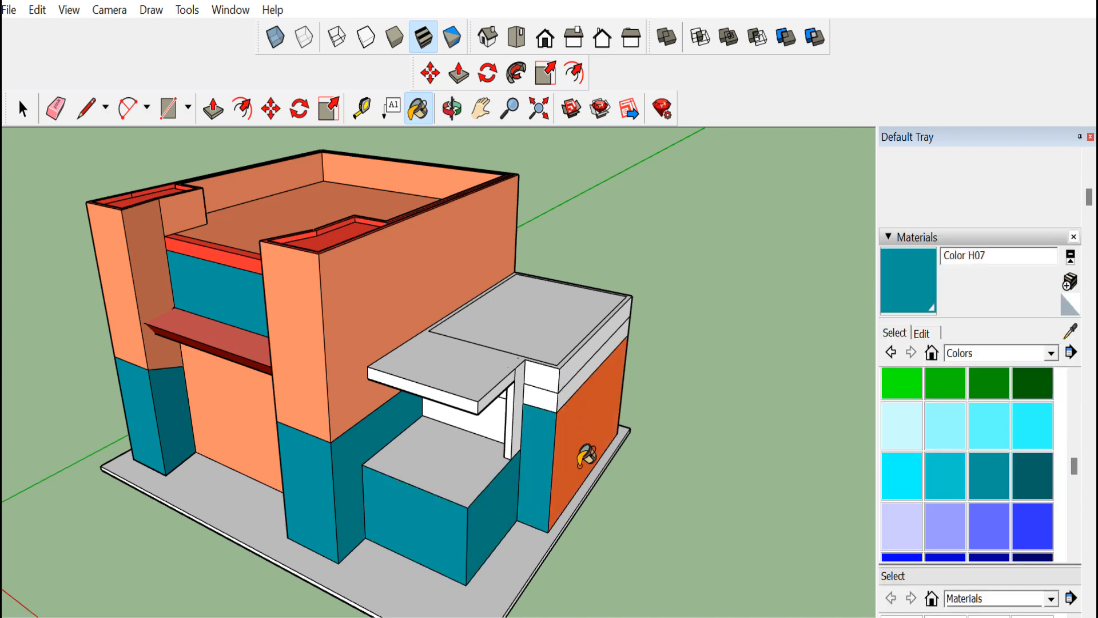
click(584, 456)
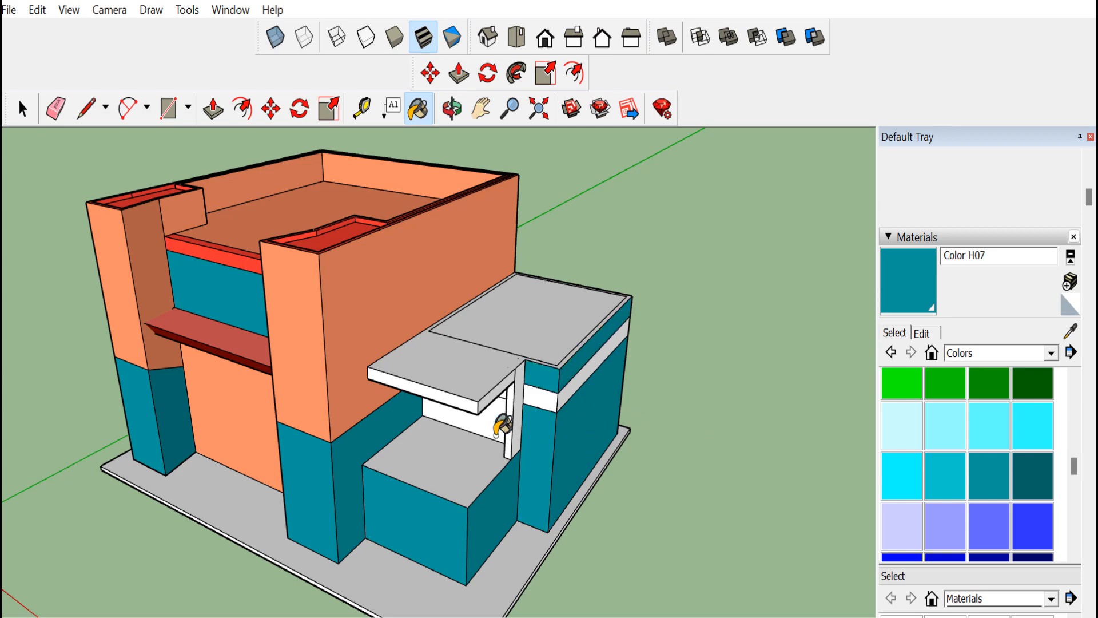
click(499, 422)
click(452, 112)
drag(474, 379, 575, 306)
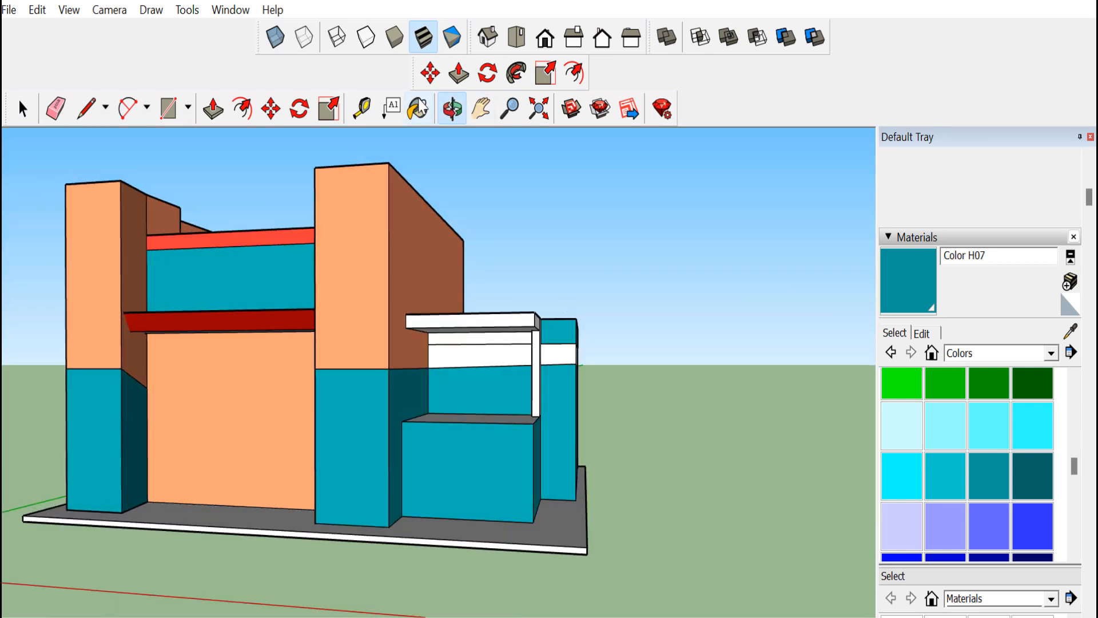
click(419, 100)
click(531, 342)
click(452, 112)
drag(492, 366, 594, 400)
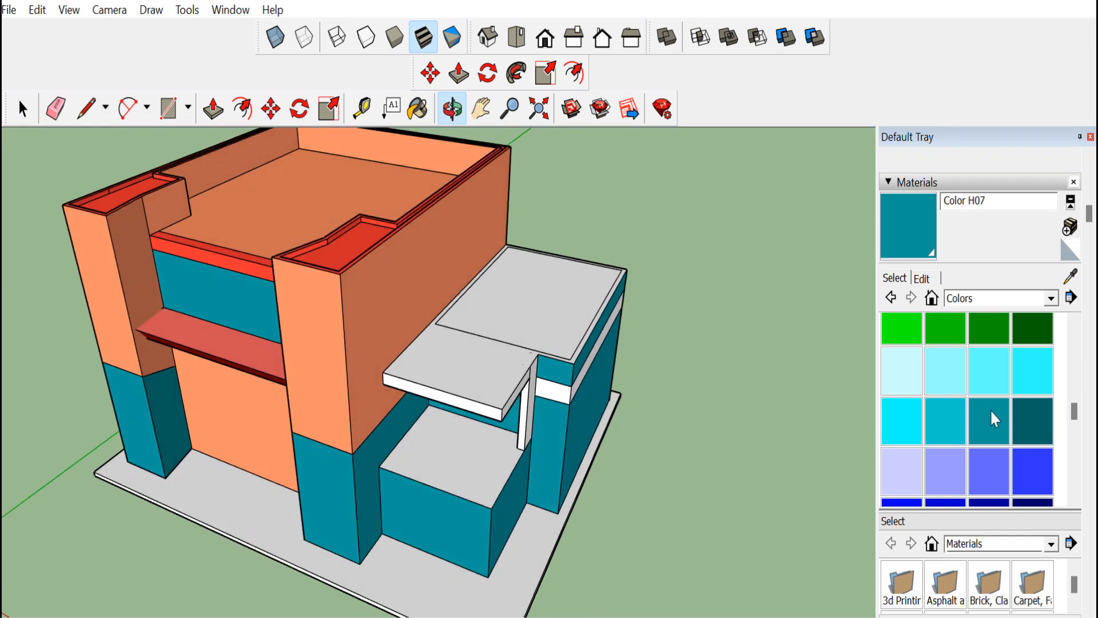
Paint the front box top and the annex roof with Color B02
scroll(990, 410, up, 10)
click(902, 414)
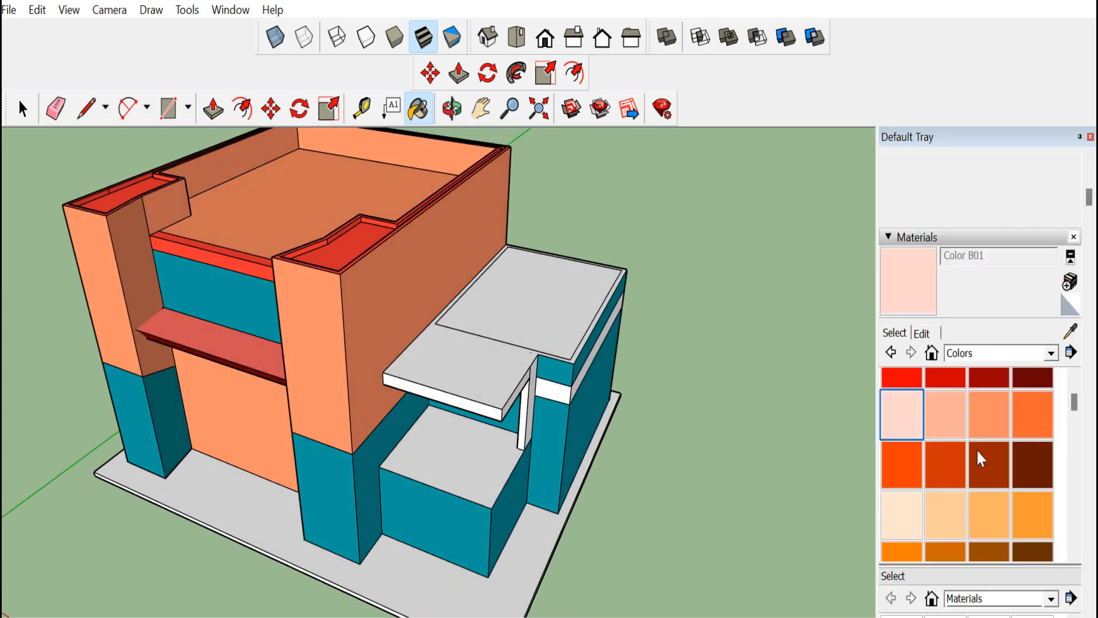
click(945, 414)
click(458, 461)
click(529, 343)
scroll(495, 385, up, 2)
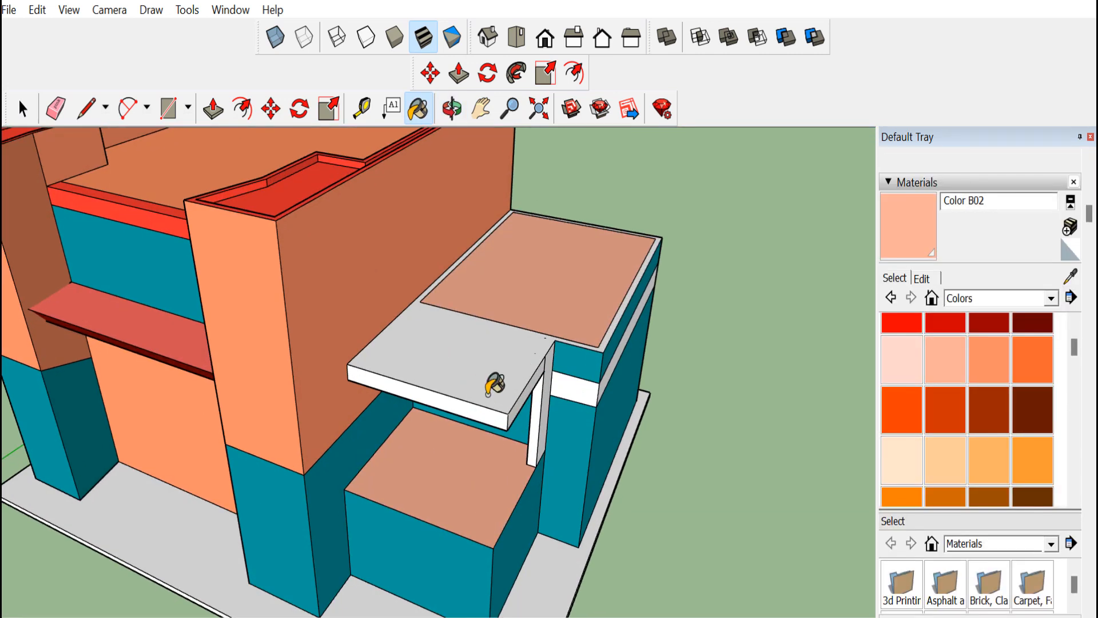
Paint the canopy slab and the band around the annex with Color C01
click(902, 460)
click(485, 372)
click(486, 403)
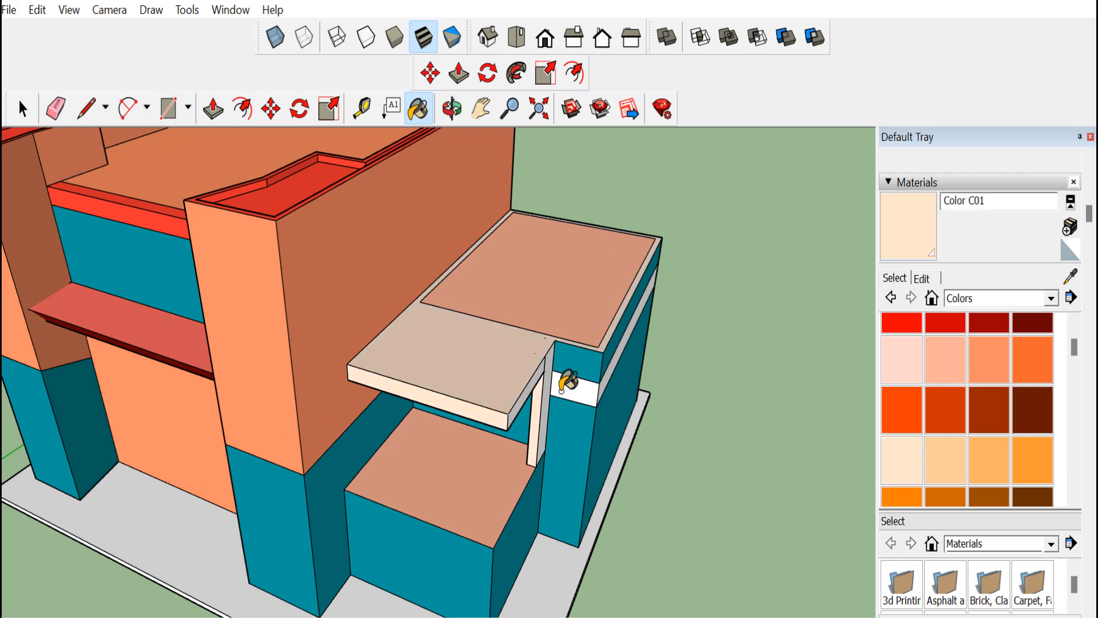
click(562, 390)
scroll(621, 388, up, 3)
click(572, 376)
scroll(480, 422, down, 1)
Paint the canopy post with Color C01
click(453, 110)
drag(499, 478, 570, 351)
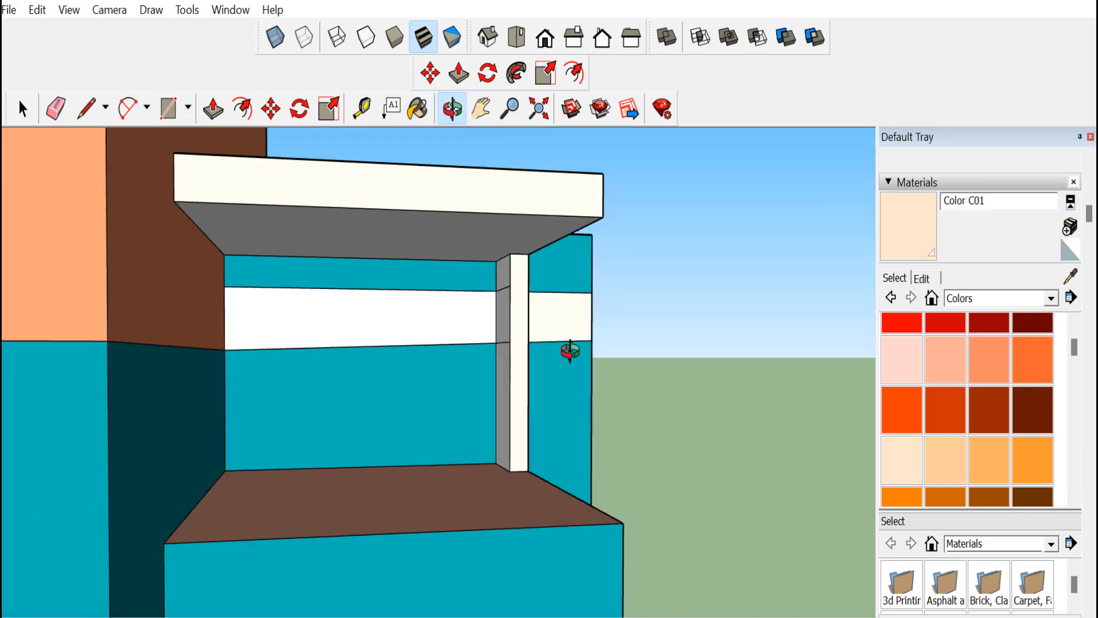
scroll(483, 335, up, 3)
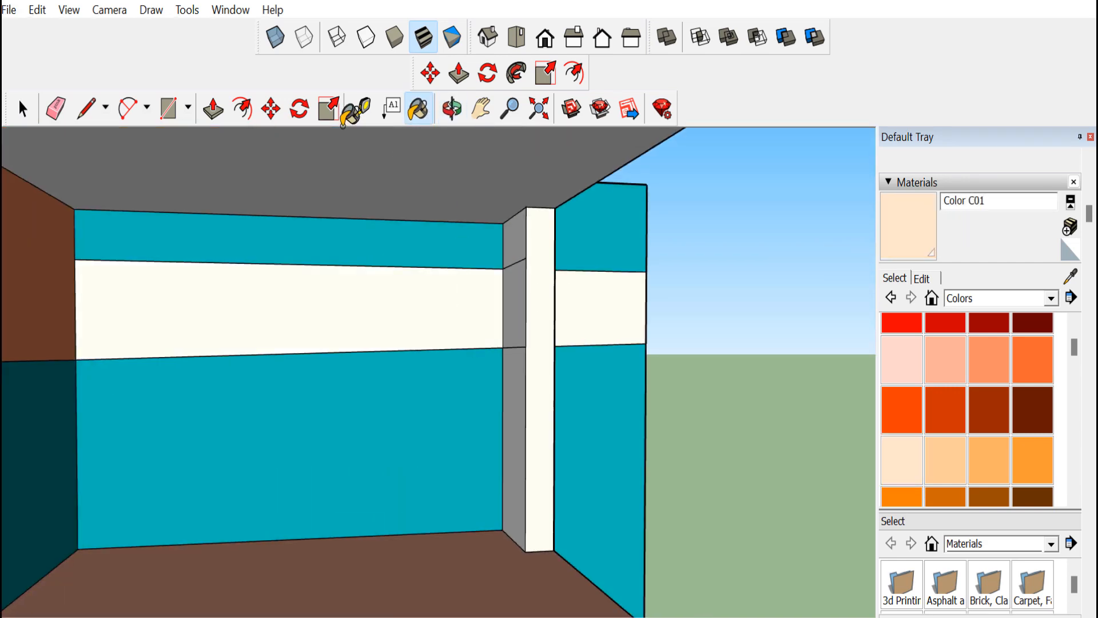
key(e)
scroll(522, 347, down, 2)
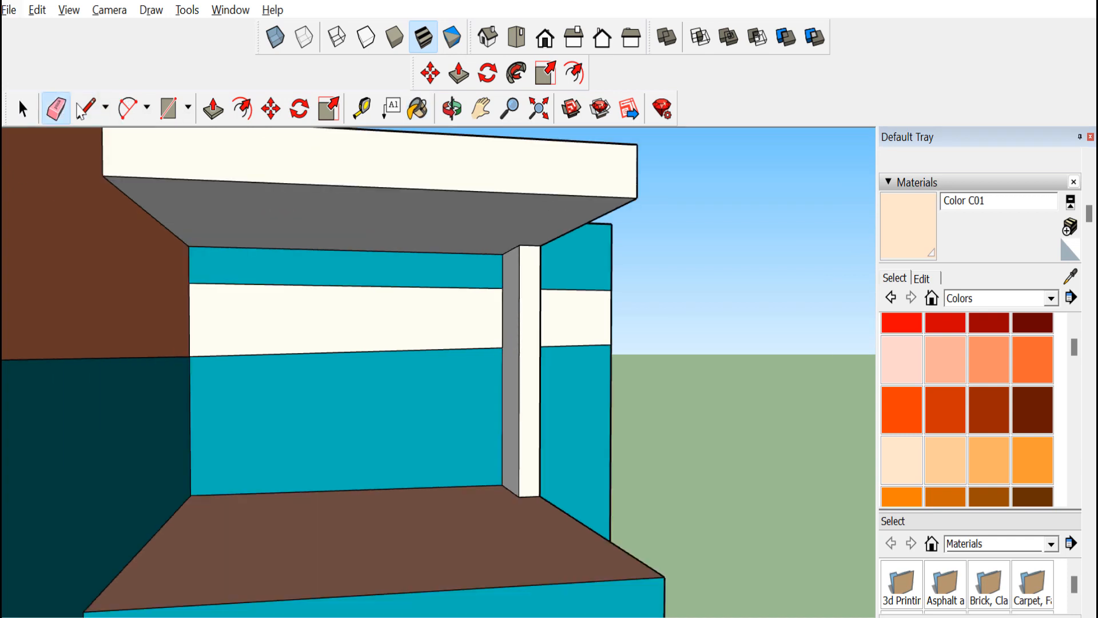
click(418, 109)
click(522, 300)
middle_drag(581, 336, 295, 136)
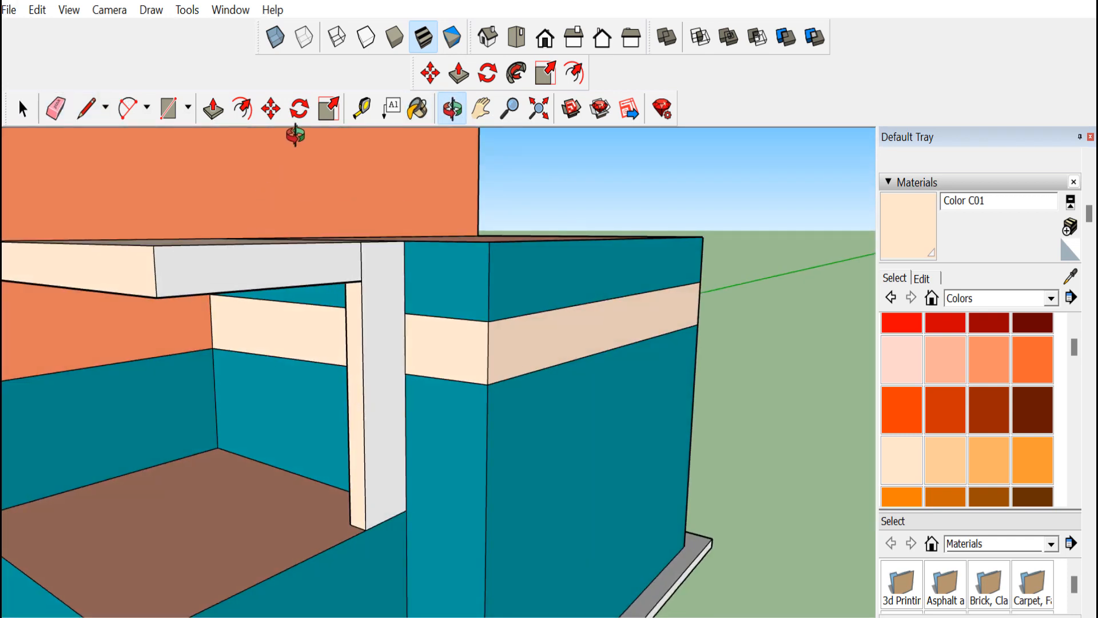
Paint the canopy slab's underside and the front box top with Color C01
click(417, 109)
click(369, 257)
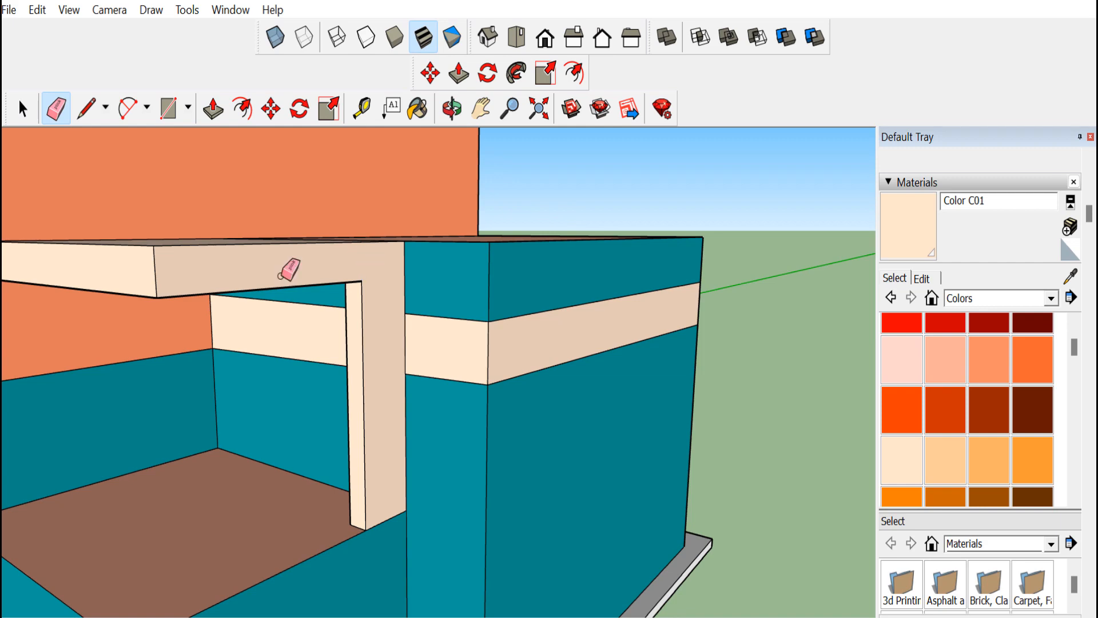
scroll(258, 272, down, 3)
middle_drag(257, 271, 408, 496)
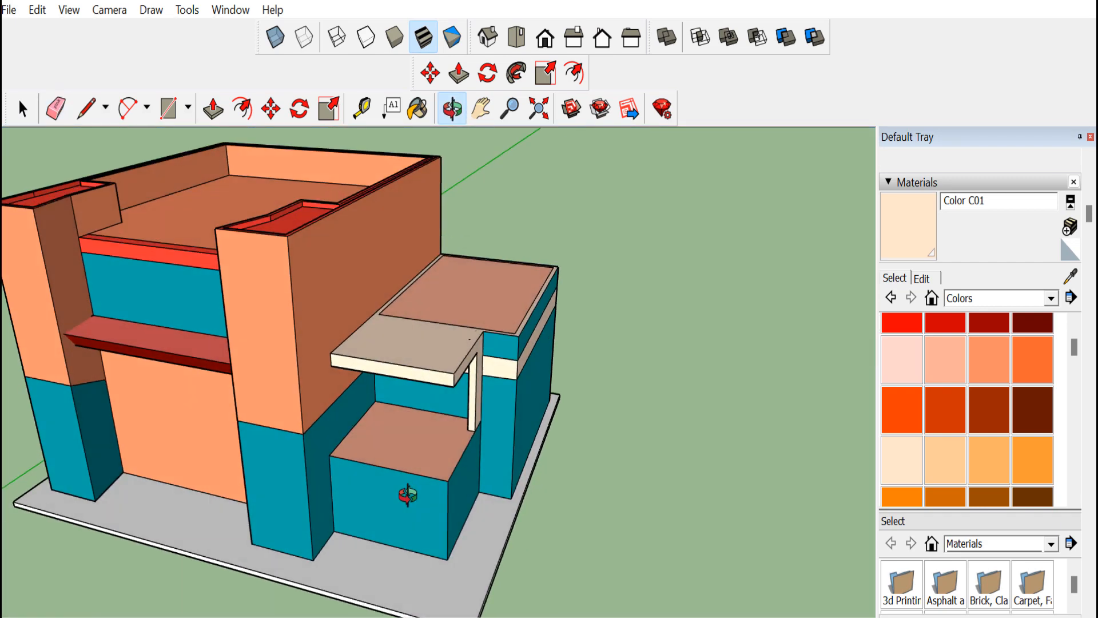
click(442, 451)
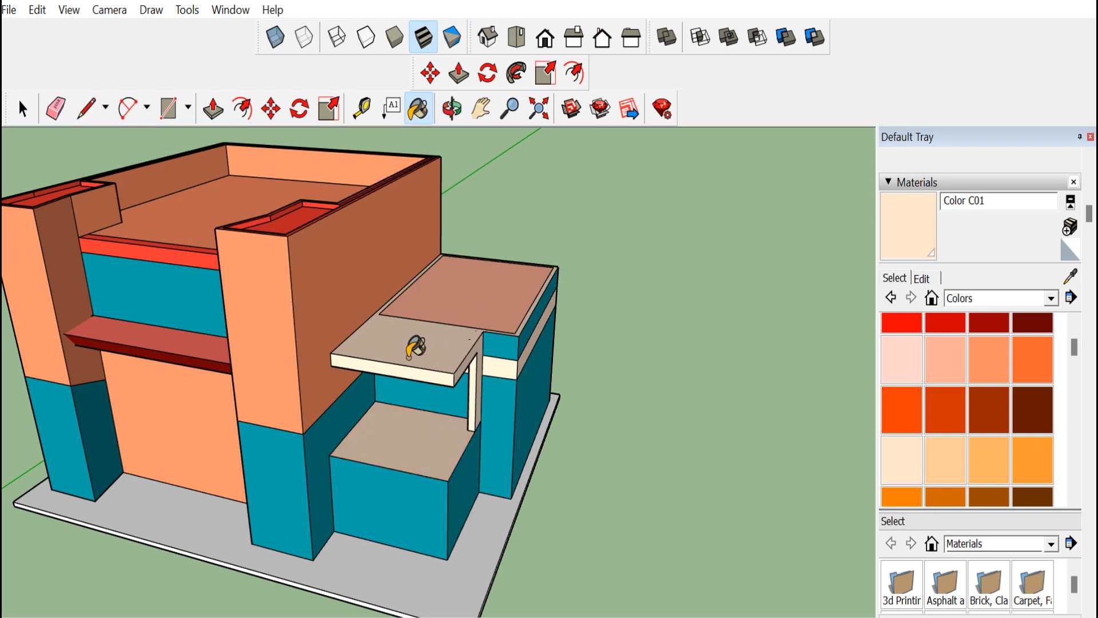
Offset the front box's top face edges inward to outline a rim
scroll(398, 451, down, 3)
click(453, 117)
drag(320, 492, 368, 590)
scroll(364, 447, up, 5)
scroll(377, 443, up, 4)
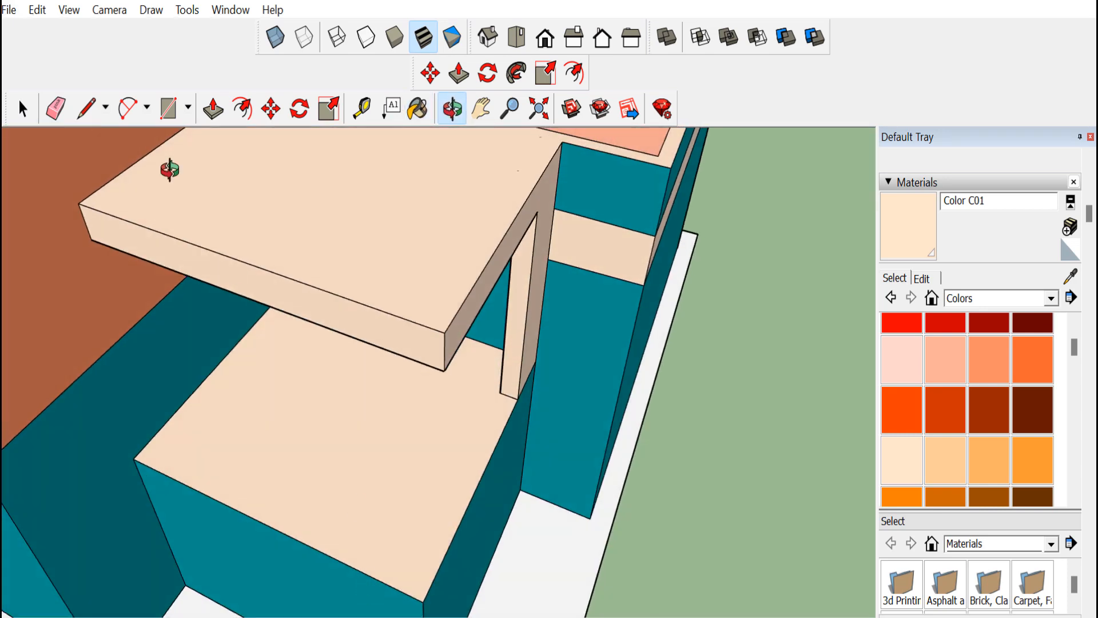
click(249, 115)
click(369, 485)
key(ctrl+z)
click(396, 524)
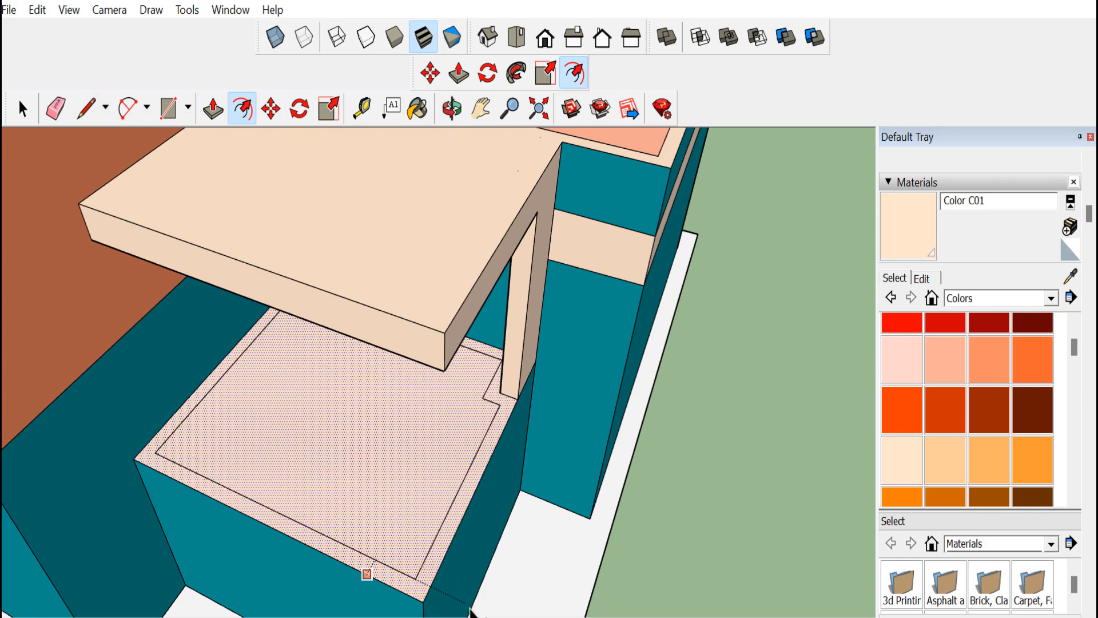
click(472, 609)
Push the inner face of the front box top down so a raised rim remains around it
click(207, 110)
click(153, 451)
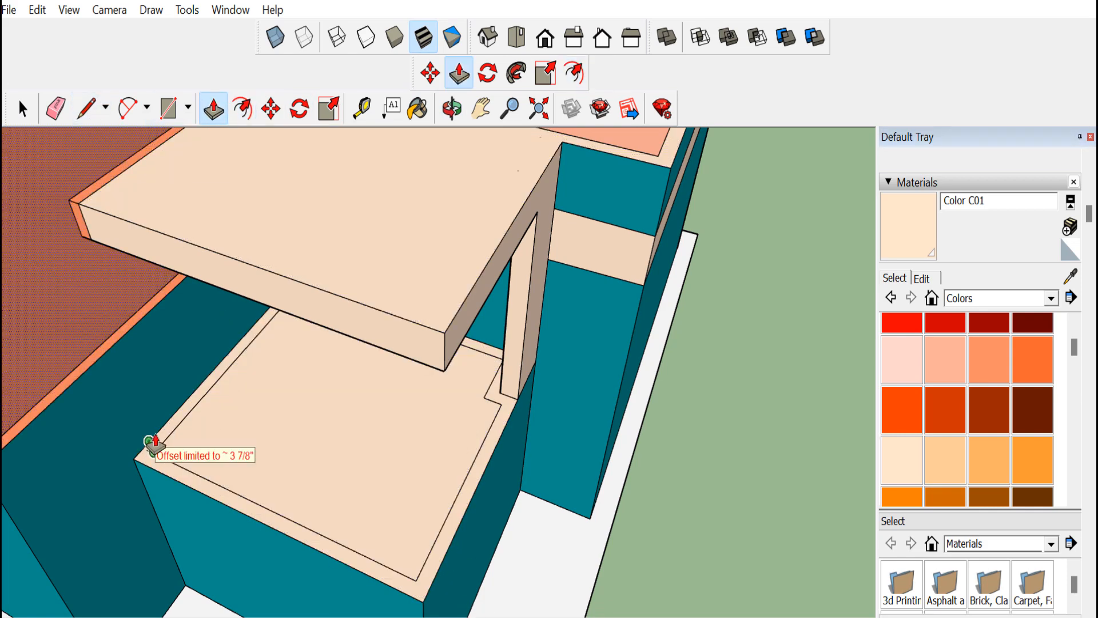
key(Escape)
click(169, 468)
click(170, 461)
Draw short cross lines on the front box rim to mark notch segments
click(452, 108)
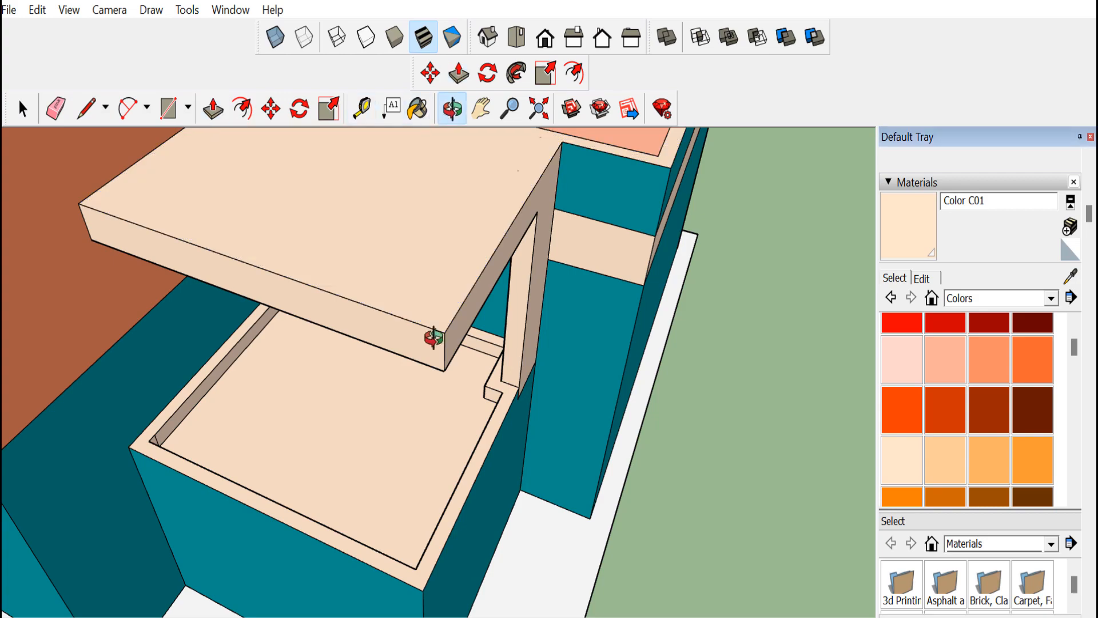
mouse_move(434, 383)
mouse_down()
mouse_move(413, 348)
mouse_move(372, 344)
mouse_move(232, 283)
mouse_up()
key(e)
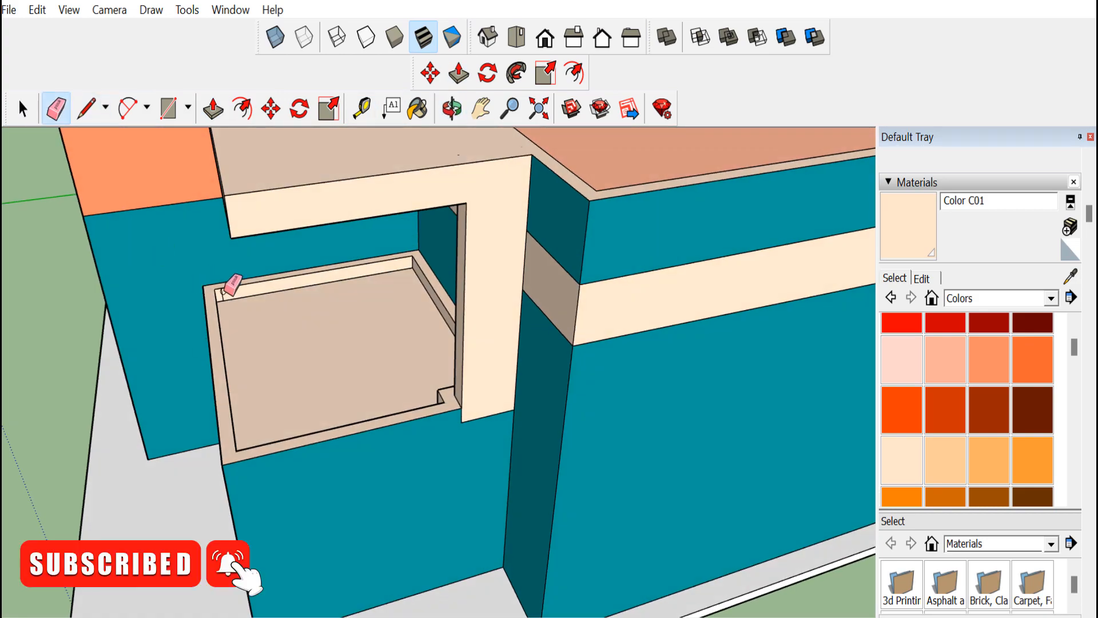
click(451, 109)
mouse_move(572, 274)
mouse_down()
mouse_move(692, 422)
mouse_move(554, 307)
mouse_move(483, 454)
mouse_move(511, 433)
mouse_up()
scroll(511, 433, up, 3)
key(l)
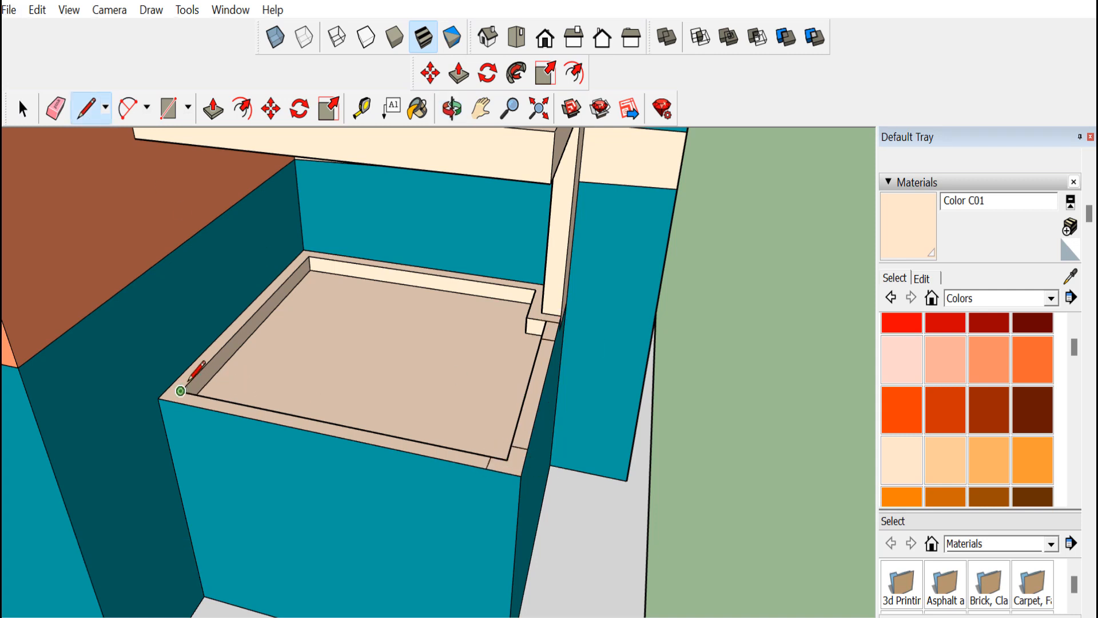
scroll(188, 382, up, 3)
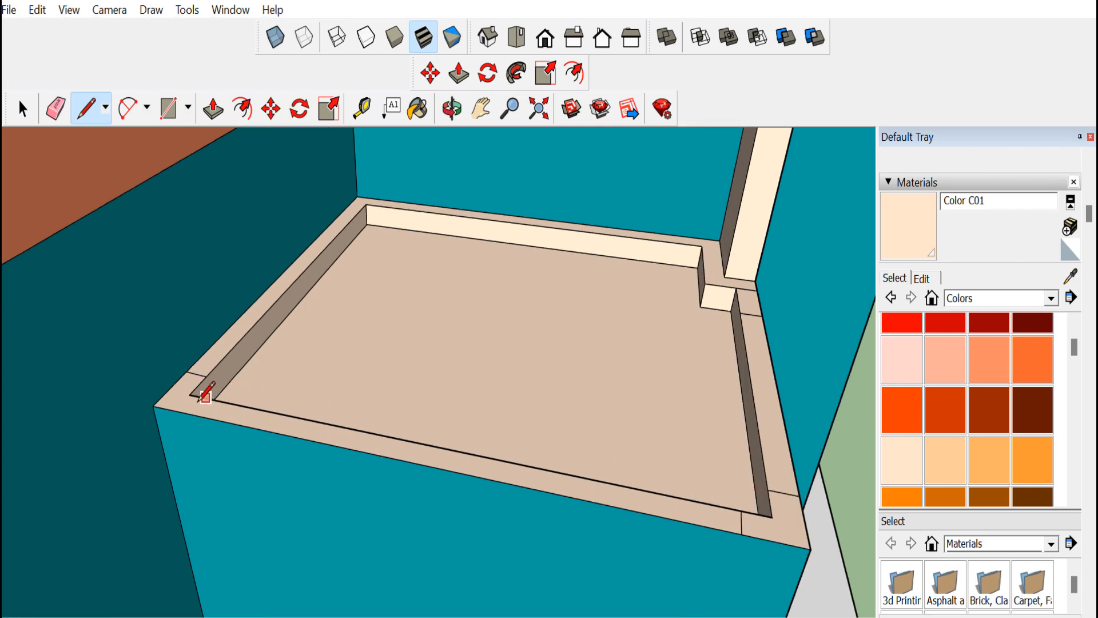
scroll(452, 450, down, 4)
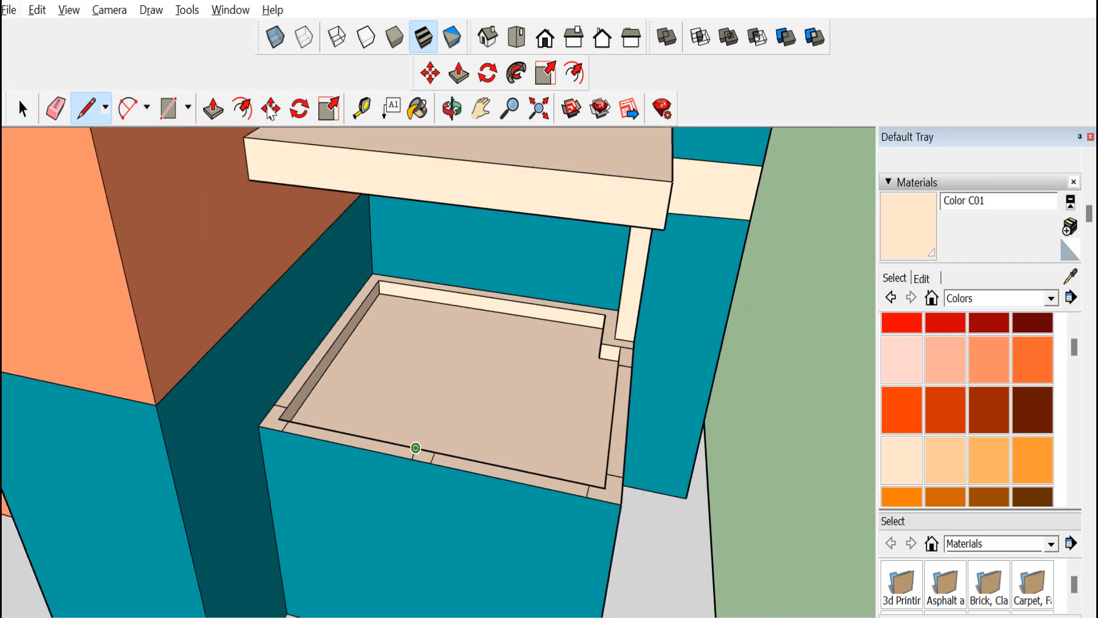
Push the marked rim segments down to cut notches at the middle and corners of the rim
key(p)
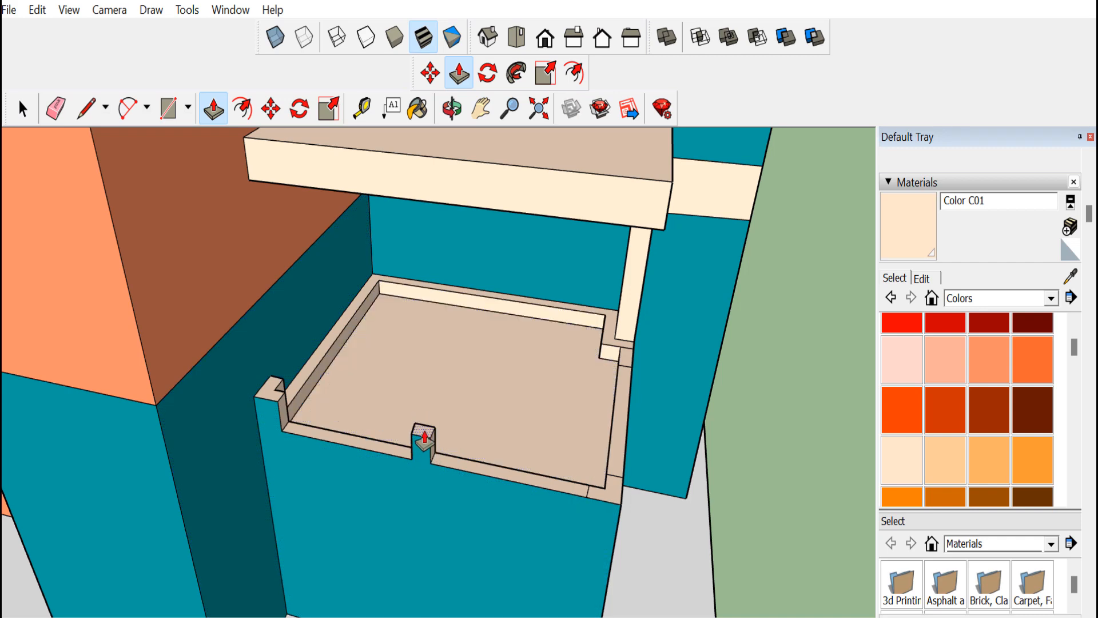
key(ctrl+z)
key(ctrl+z)
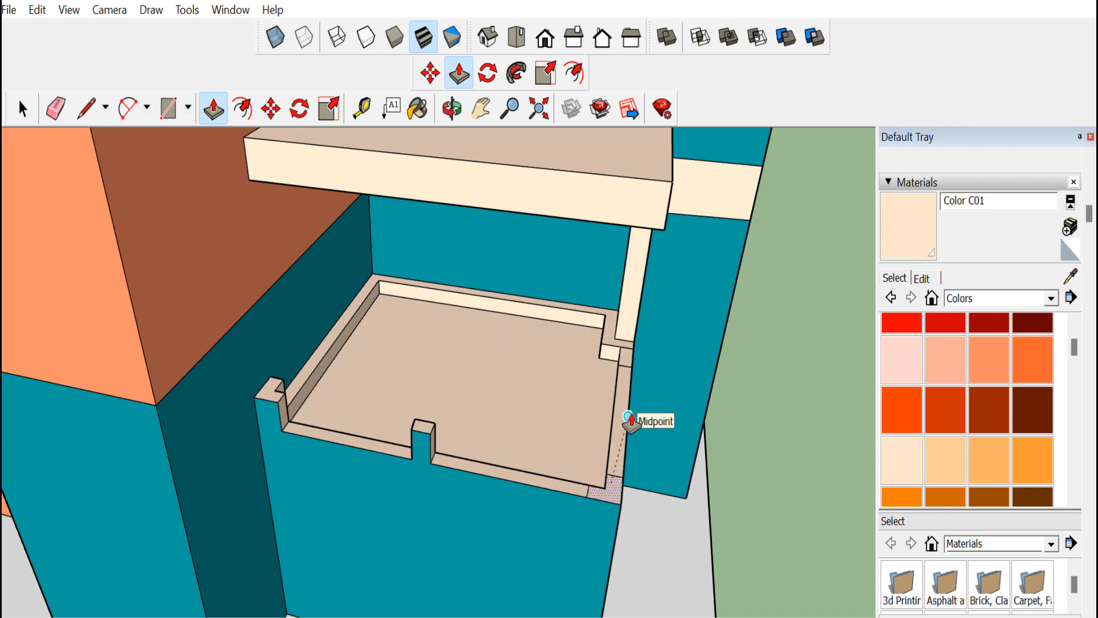
click(629, 418)
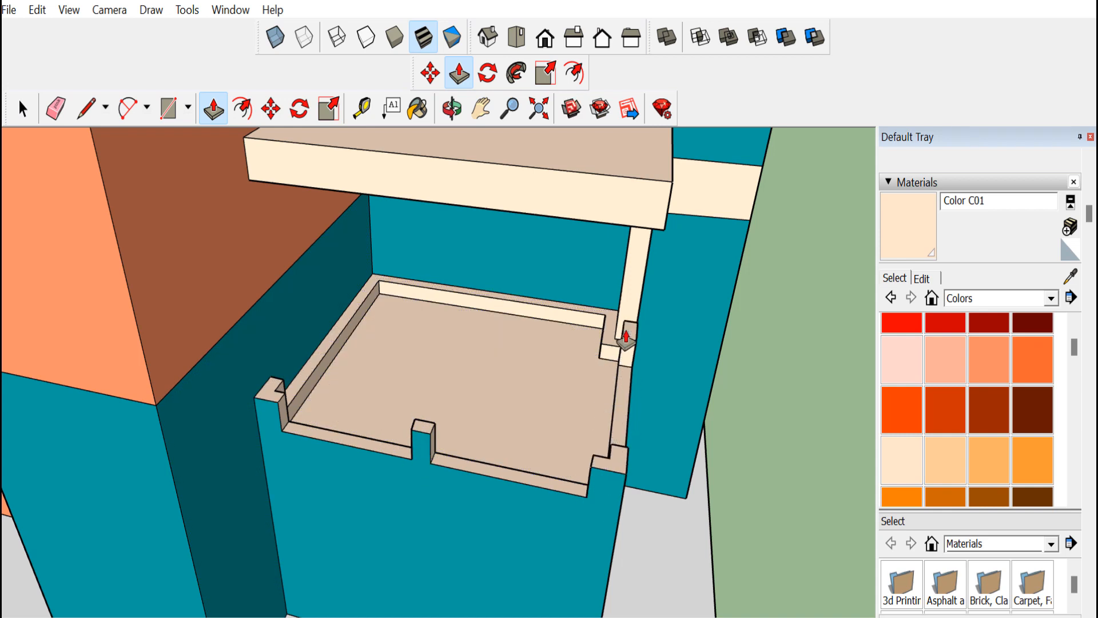
Orbit and zoom around the front box rim to inspect the notches
middle_drag(376, 341, 493, 310)
scroll(475, 333, down, 6)
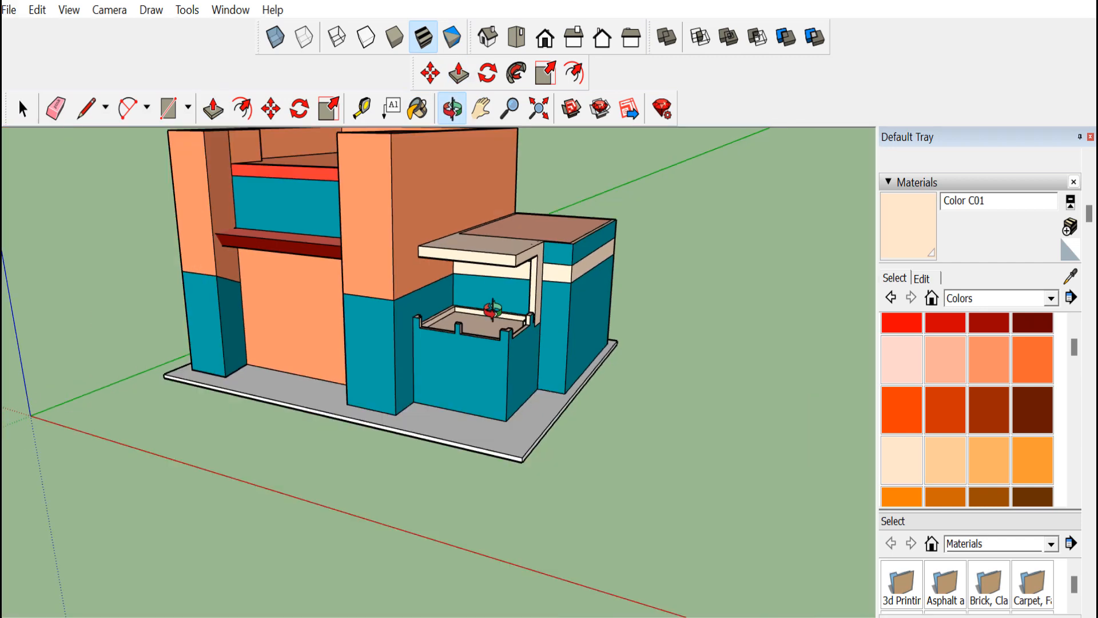
scroll(492, 309, up, 6)
middle_drag(427, 349, 499, 355)
scroll(344, 346, up, 4)
scroll(397, 376, down, 2)
middle_drag(529, 394, 316, 342)
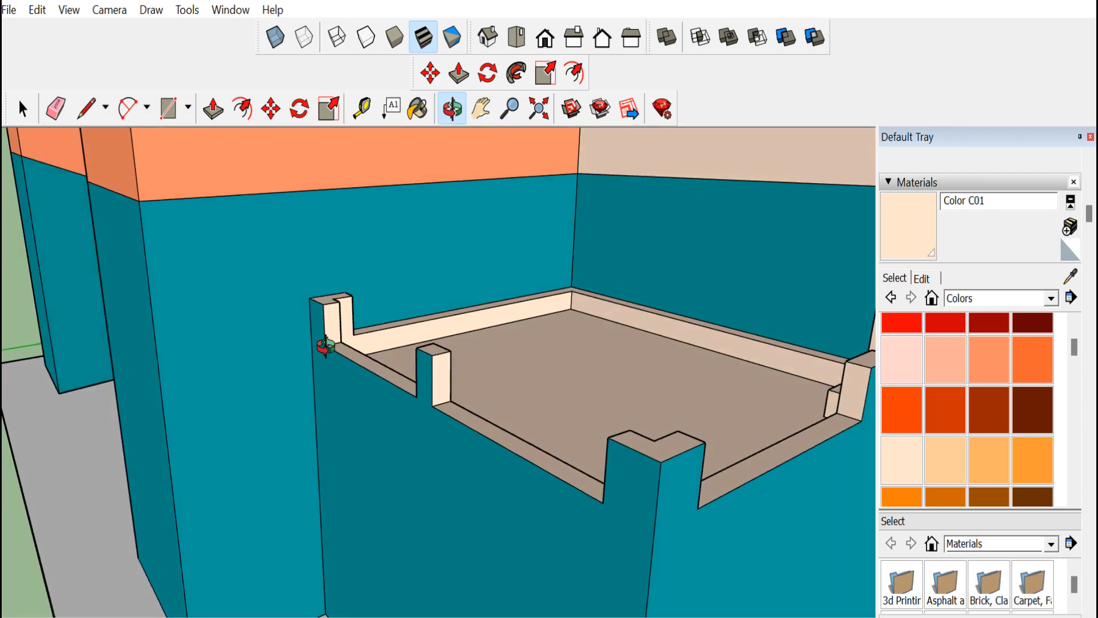
scroll(316, 342, up, 5)
Push a section of the front box rim down beside the corner post
click(86, 108)
scroll(360, 347, down, 2)
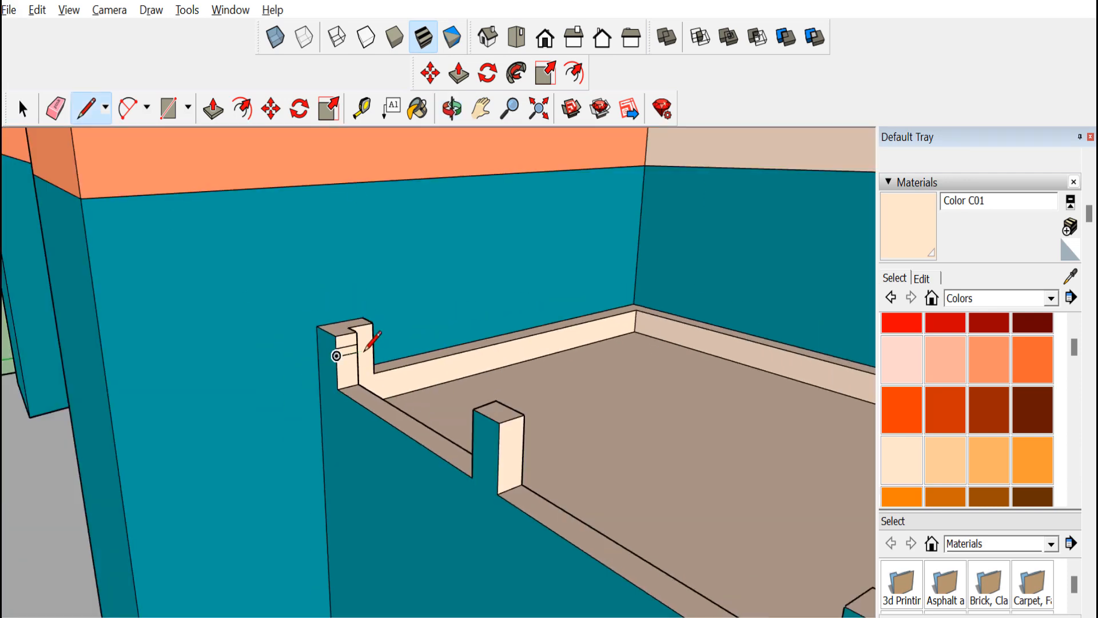
click(452, 107)
drag(446, 183, 421, 441)
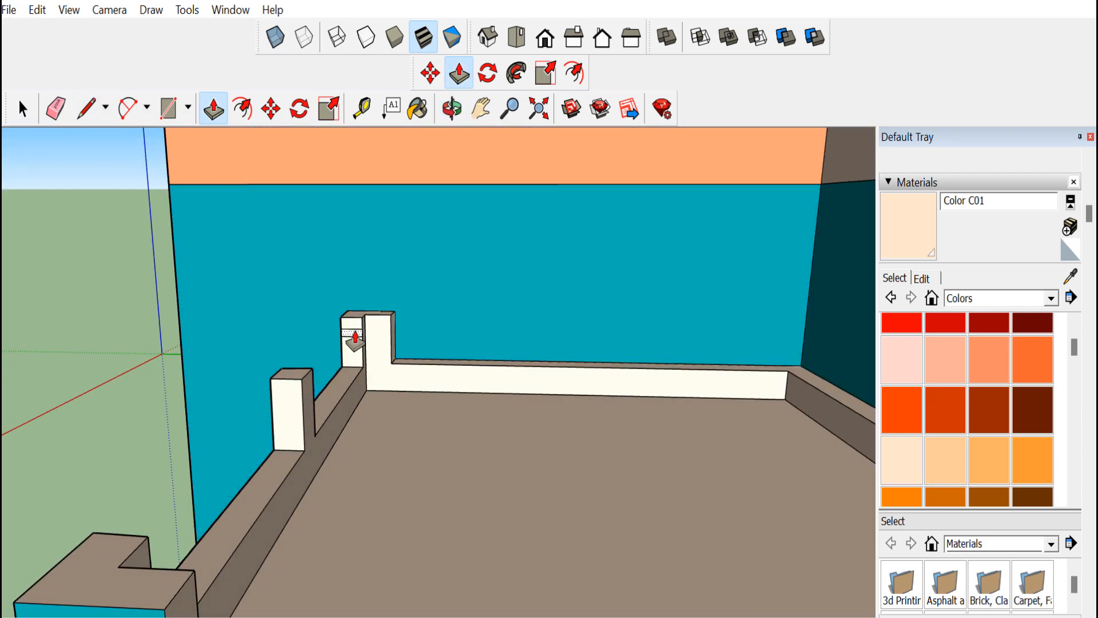
drag(356, 337, 674, 444)
click(452, 108)
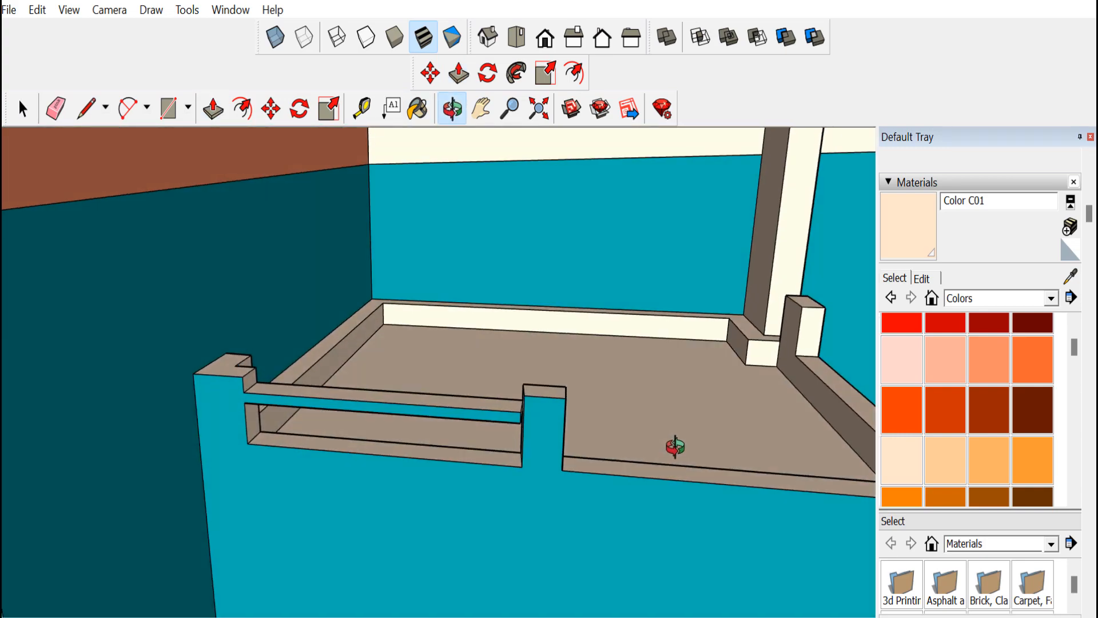
Push further sections of the front box rim down to lower them between the posts
click(213, 107)
drag(249, 405, 673, 441)
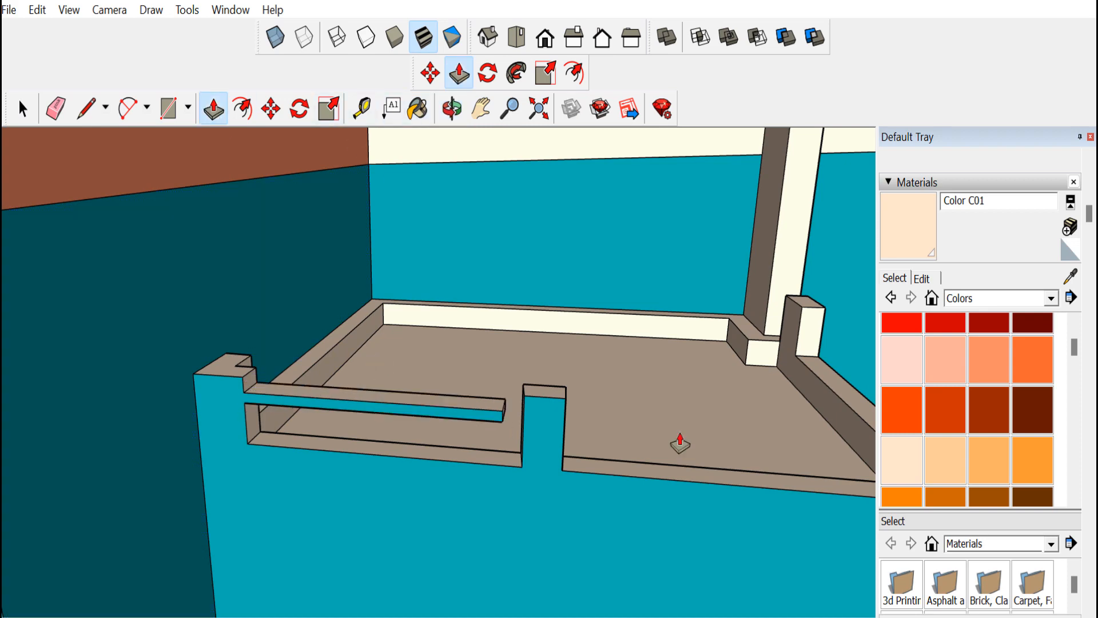
middle_drag(808, 458, 616, 442)
click(92, 116)
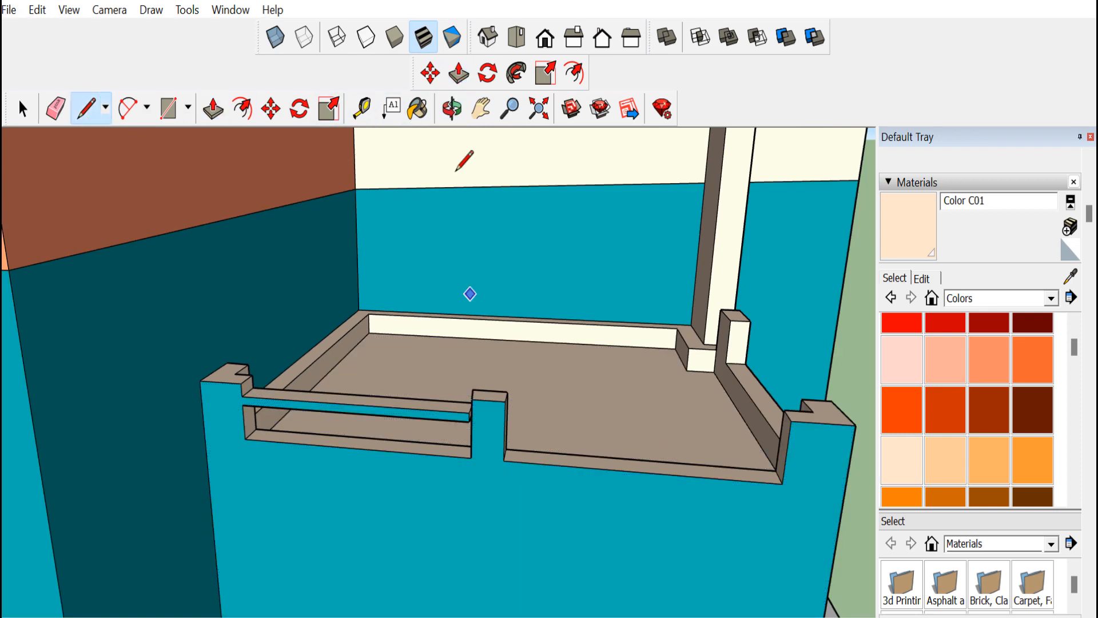
Push the marked faces on the front box's corner and middle posts to adjust their height
click(453, 110)
drag(595, 384, 296, 391)
scroll(284, 384, up, 4)
key(space)
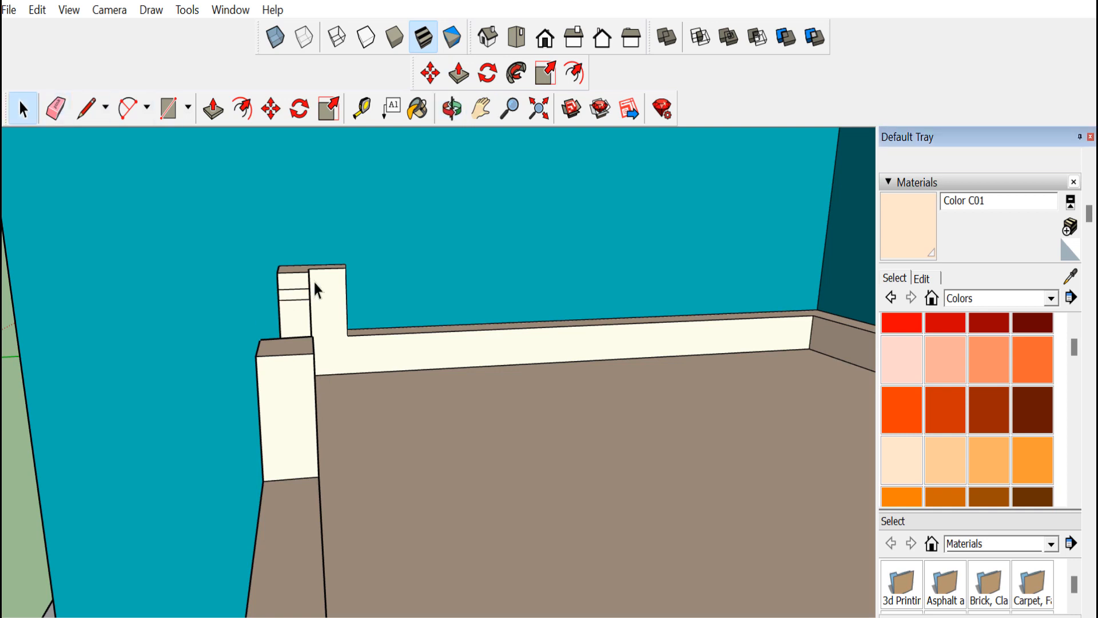
click(270, 109)
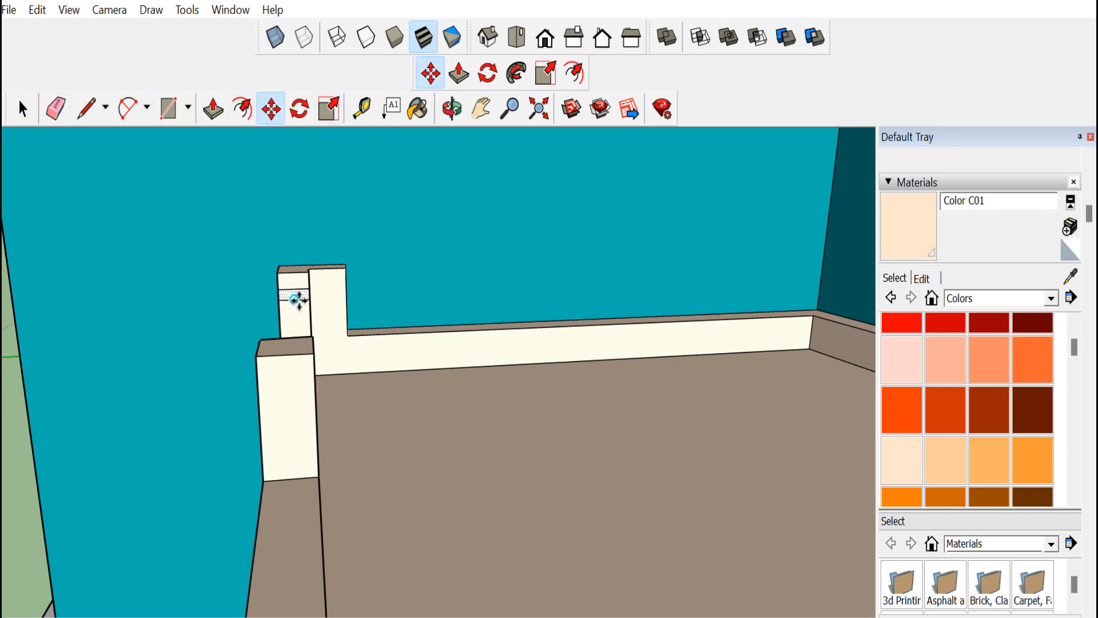
click(309, 290)
key(ctrl)
scroll(318, 376, down, 4)
scroll(314, 376, up, 3)
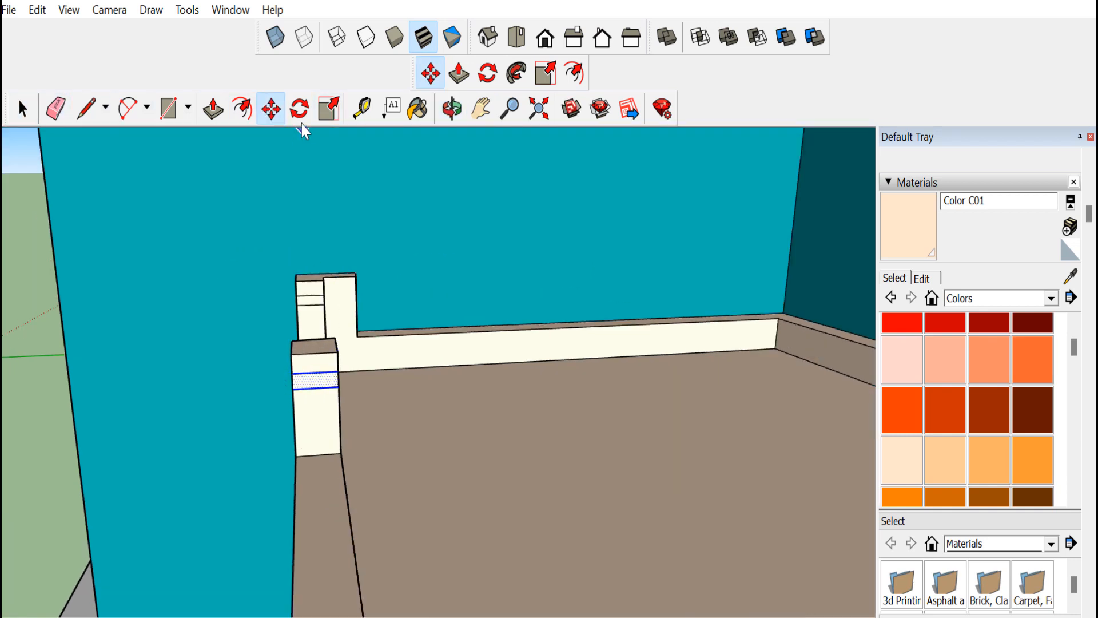
middle_drag(420, 149, 507, 358)
key(p)
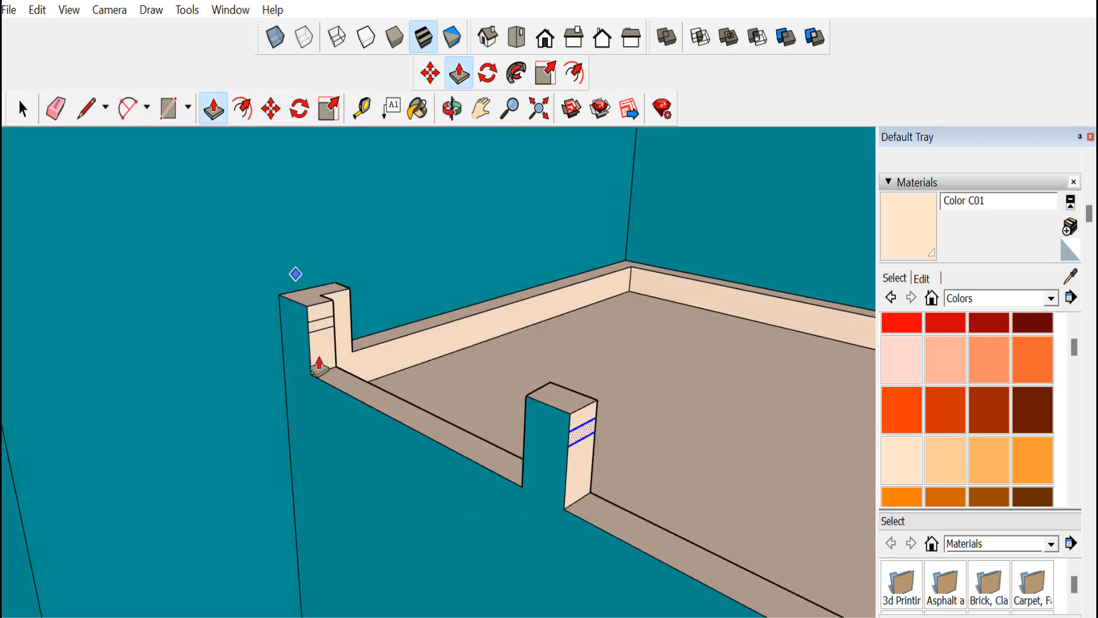
click(348, 338)
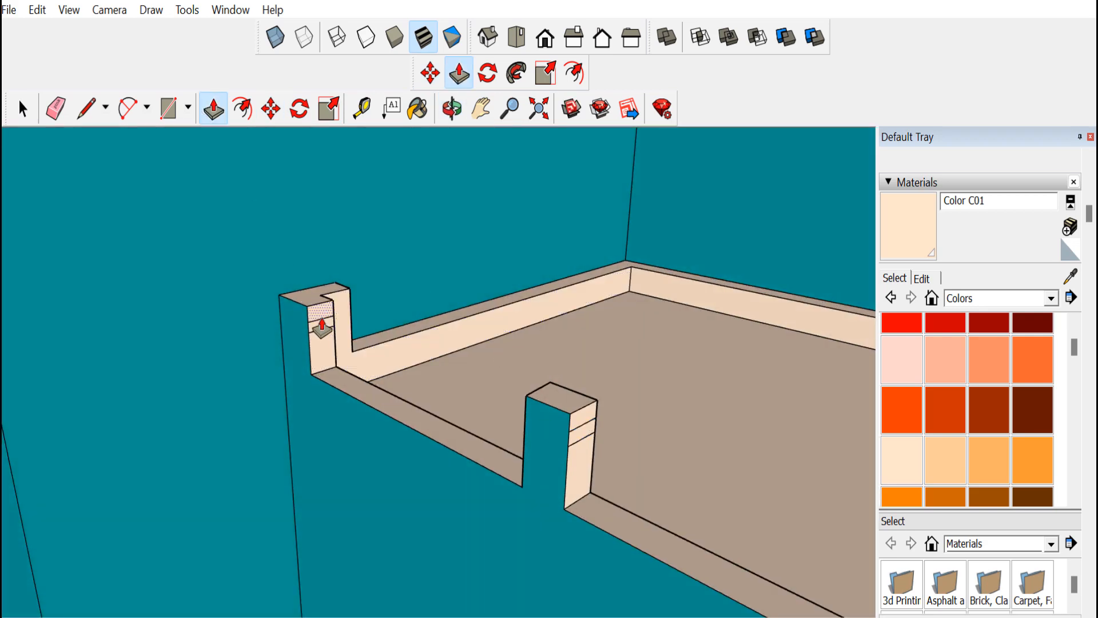
click(323, 327)
click(525, 433)
Push another section of the front box rim down beside the middle post
click(452, 108)
drag(427, 412, 626, 389)
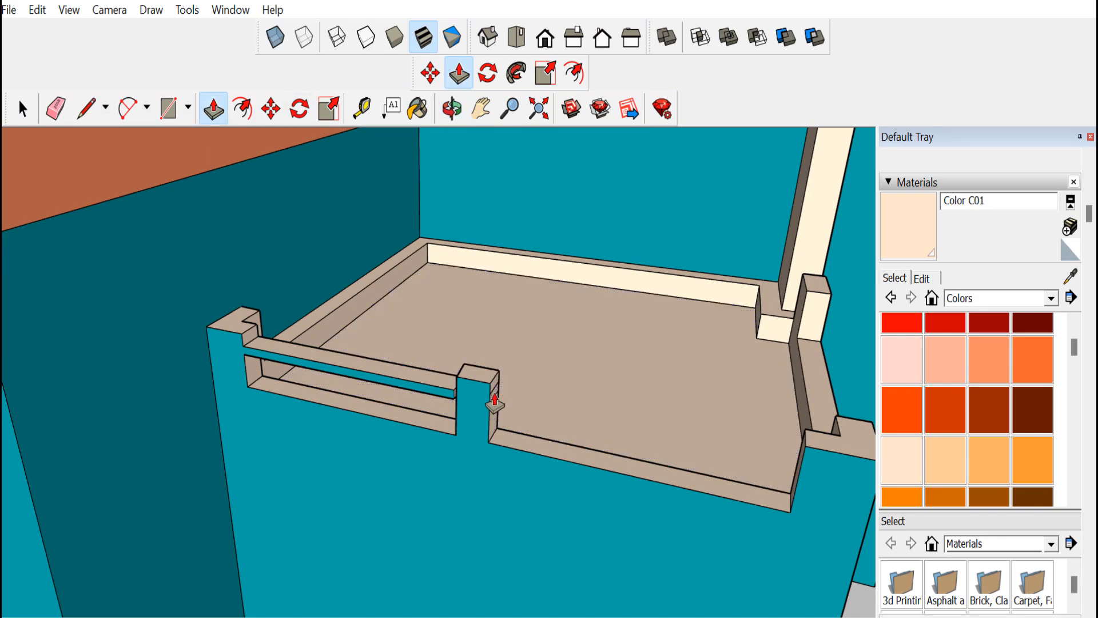
click(495, 402)
click(821, 482)
Orbit and zoom around the front box and the whole building to inspect the rim and canopy
click(451, 109)
drag(577, 394, 272, 377)
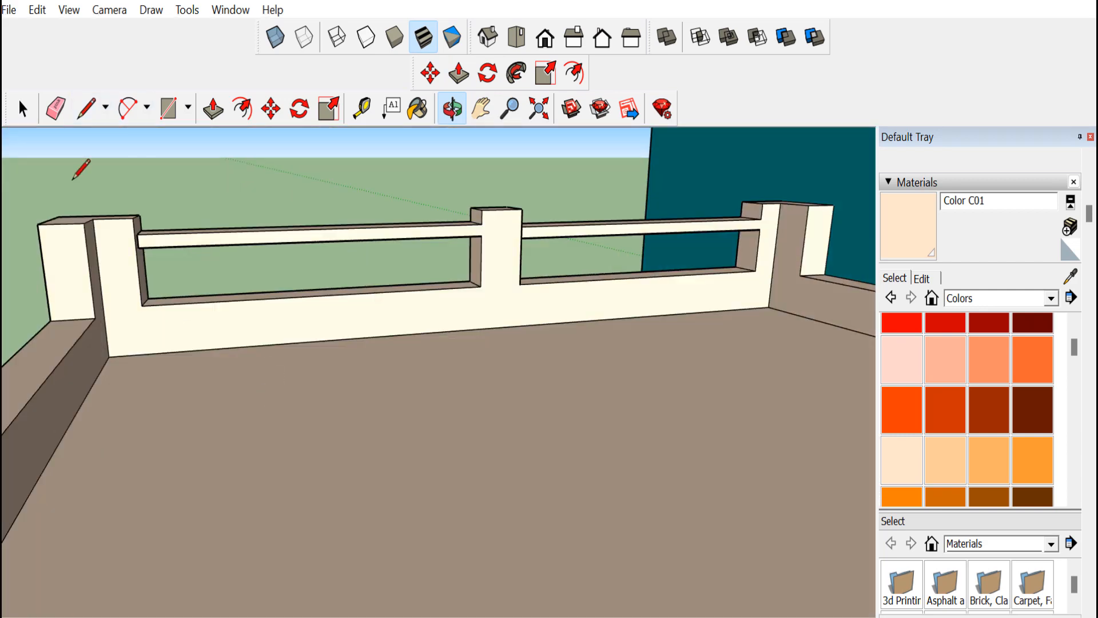
key(l)
middle_drag(346, 132, 270, 292)
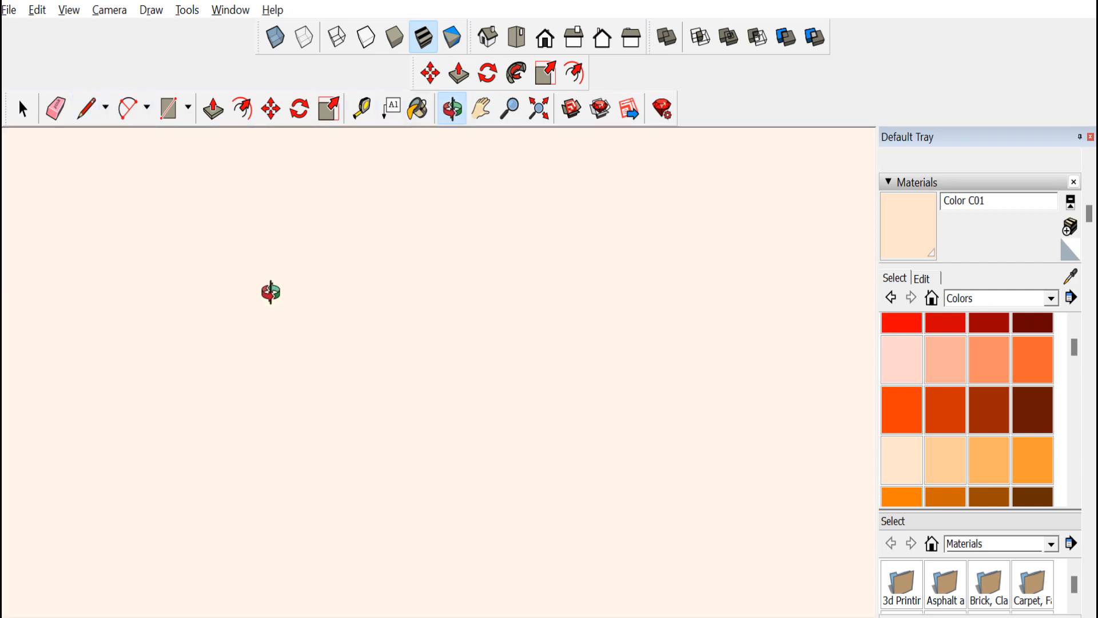
drag(634, 440, 512, 412)
scroll(512, 412, up, 5)
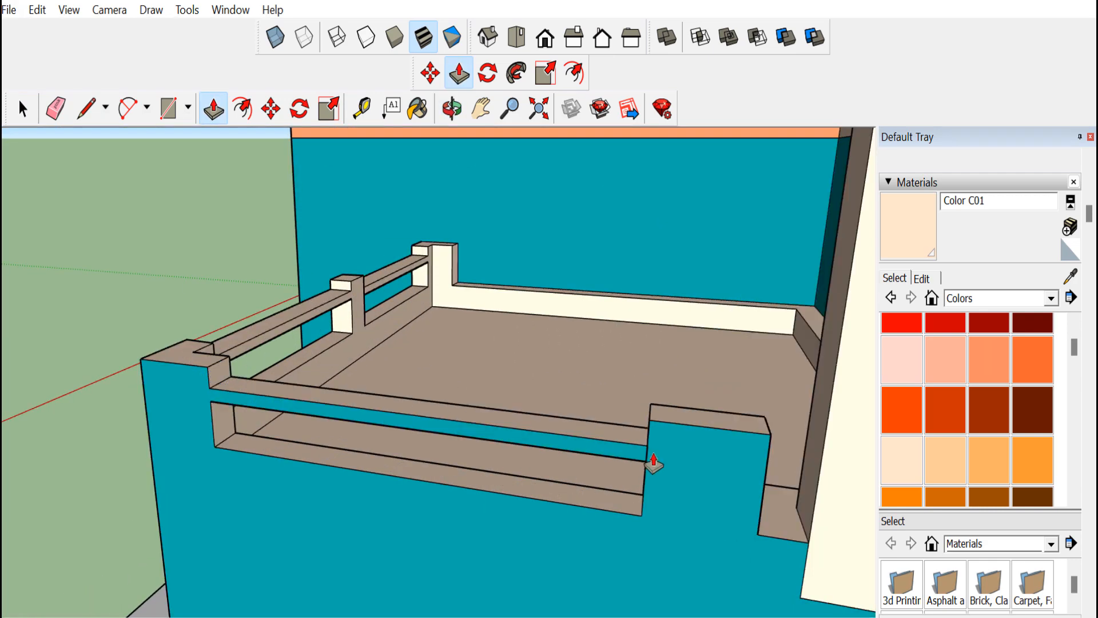
scroll(363, 364, down, 10)
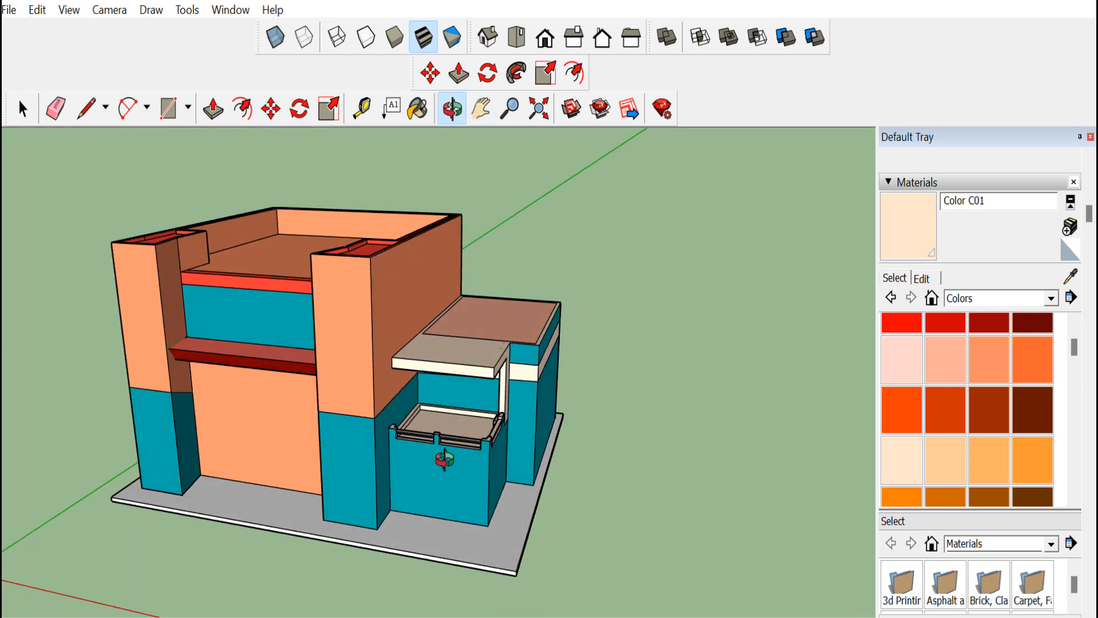
drag(514, 369, 412, 409)
scroll(422, 436, up, 5)
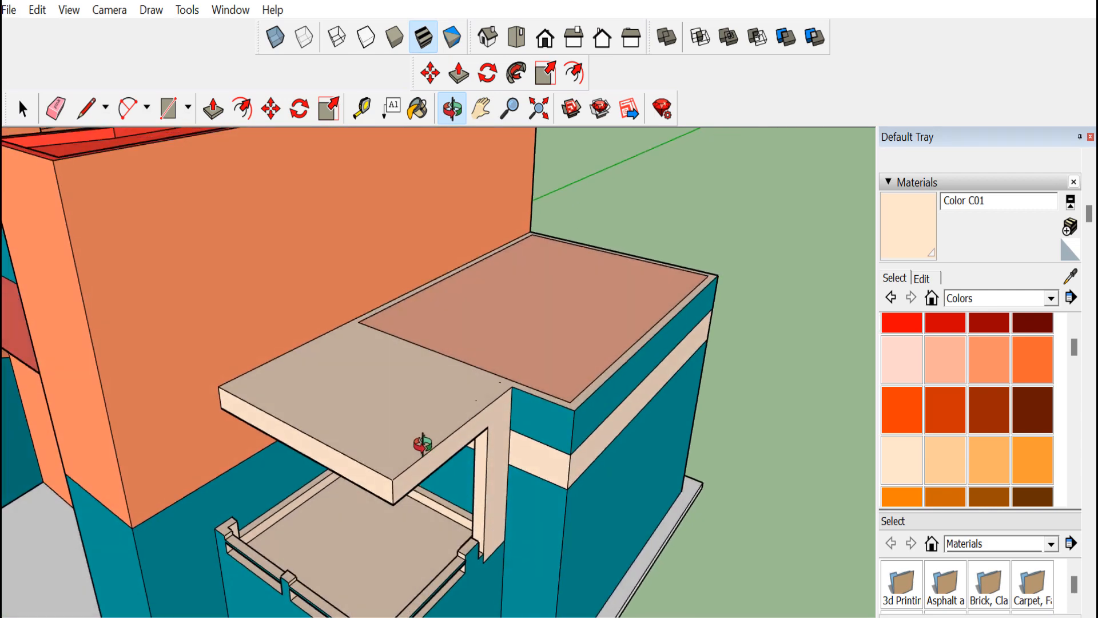
Offset the canopy's top face inward and push the outer strip up to form a raised rim
click(246, 112)
click(318, 438)
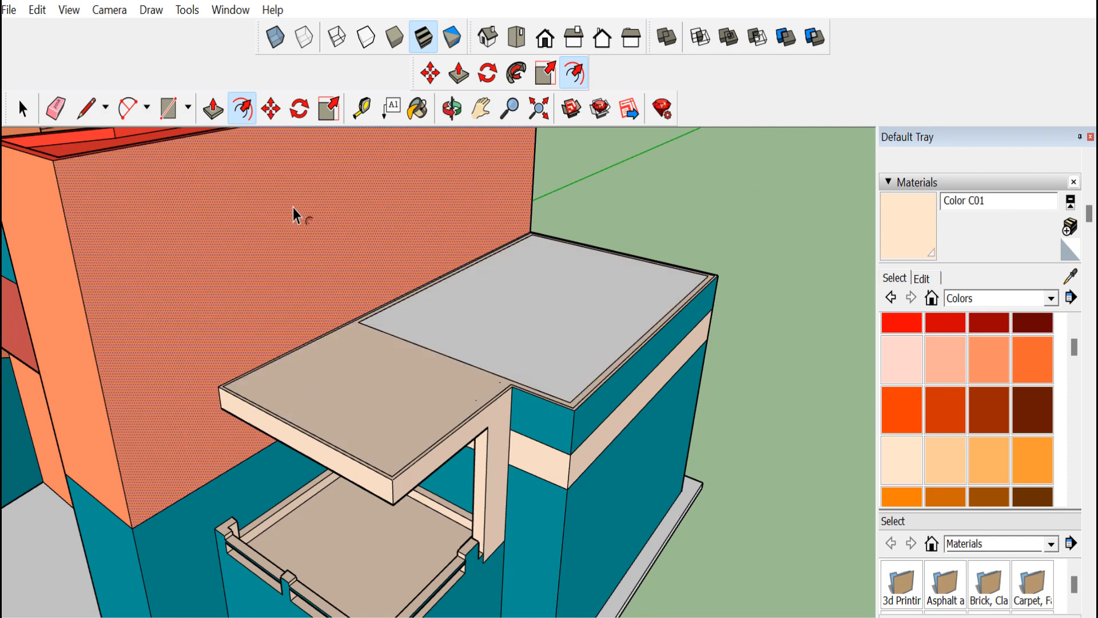
click(213, 109)
scroll(223, 401, up, 8)
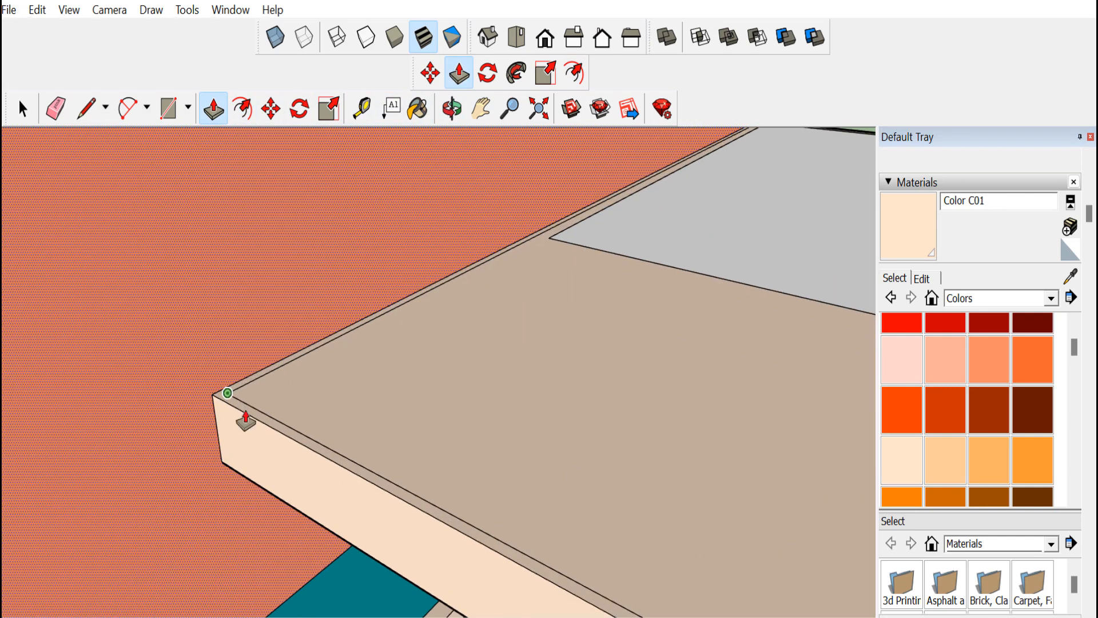
drag(253, 416, 249, 353)
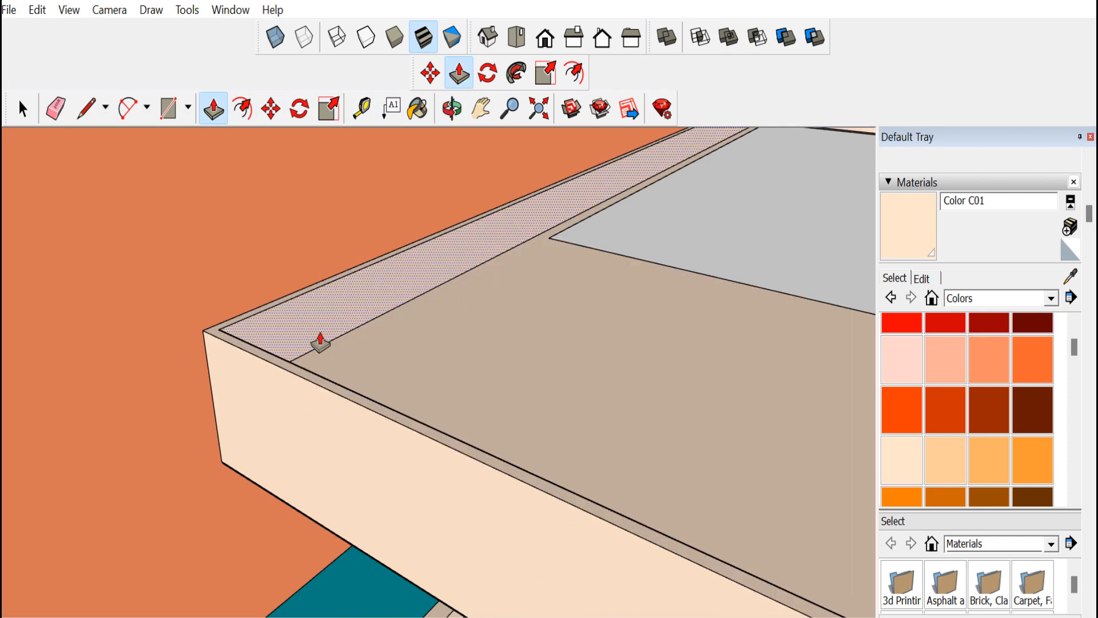
scroll(358, 329, down, 10)
click(452, 109)
drag(423, 332, 449, 385)
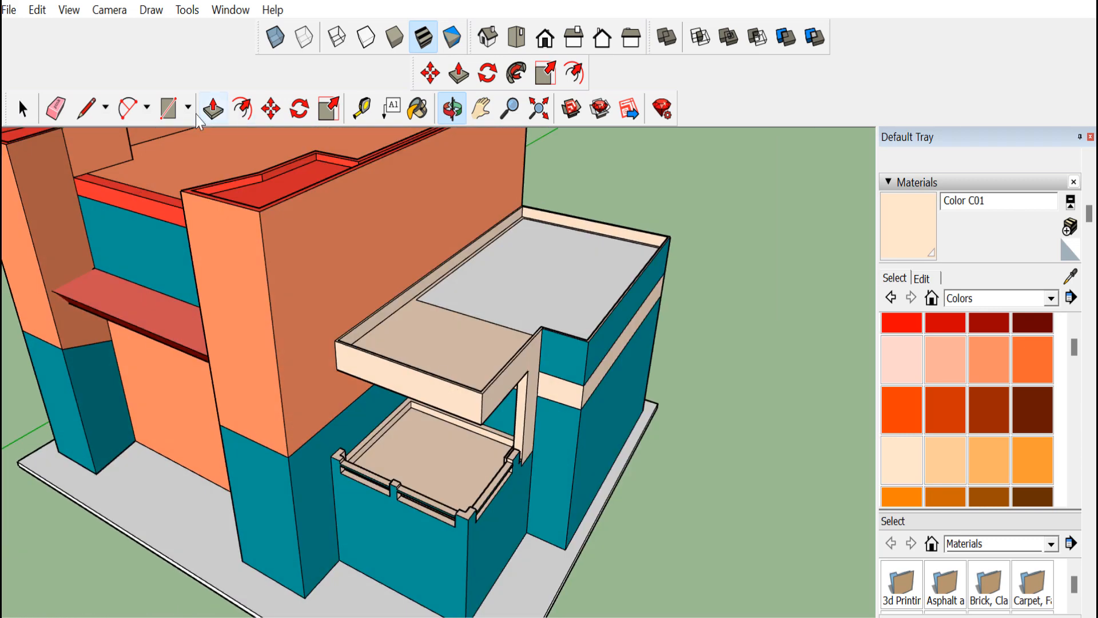
click(519, 266)
key(Delete)
key(ctrl+z)
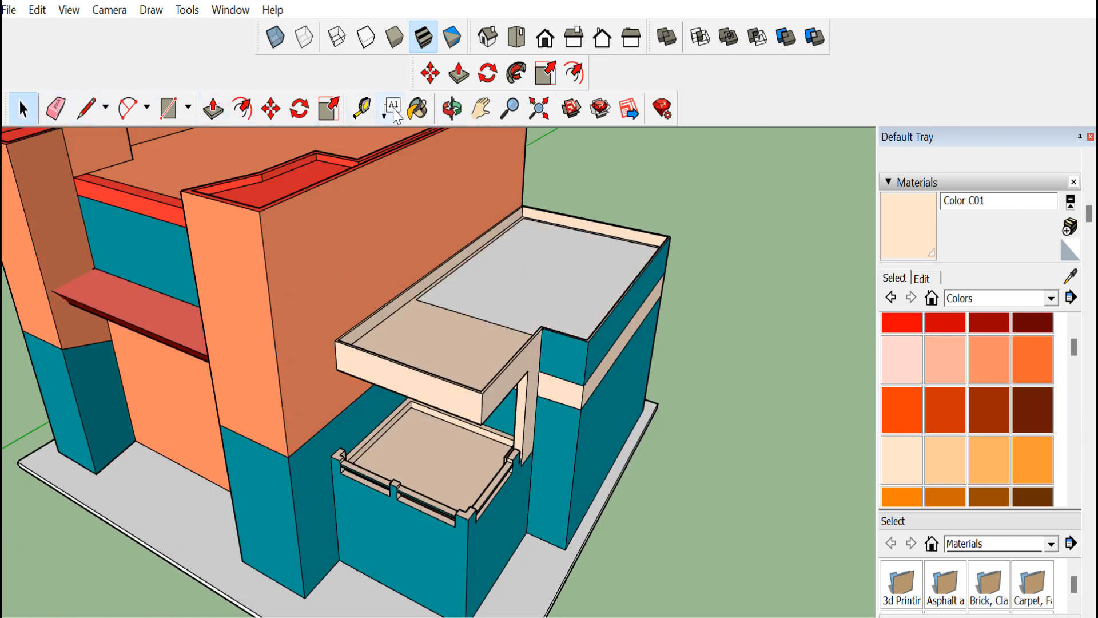
Erase the leftover edges on the canopy's top surface
click(417, 109)
click(465, 318)
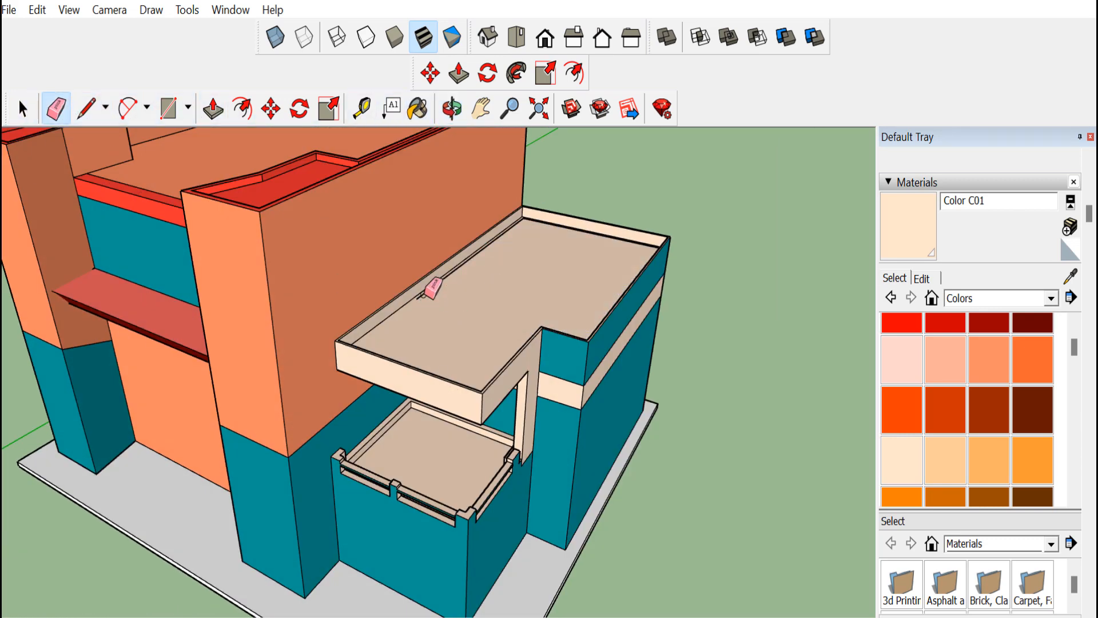
scroll(513, 222, up, 5)
click(528, 219)
click(549, 216)
scroll(572, 223, down, 4)
scroll(684, 283, up, 6)
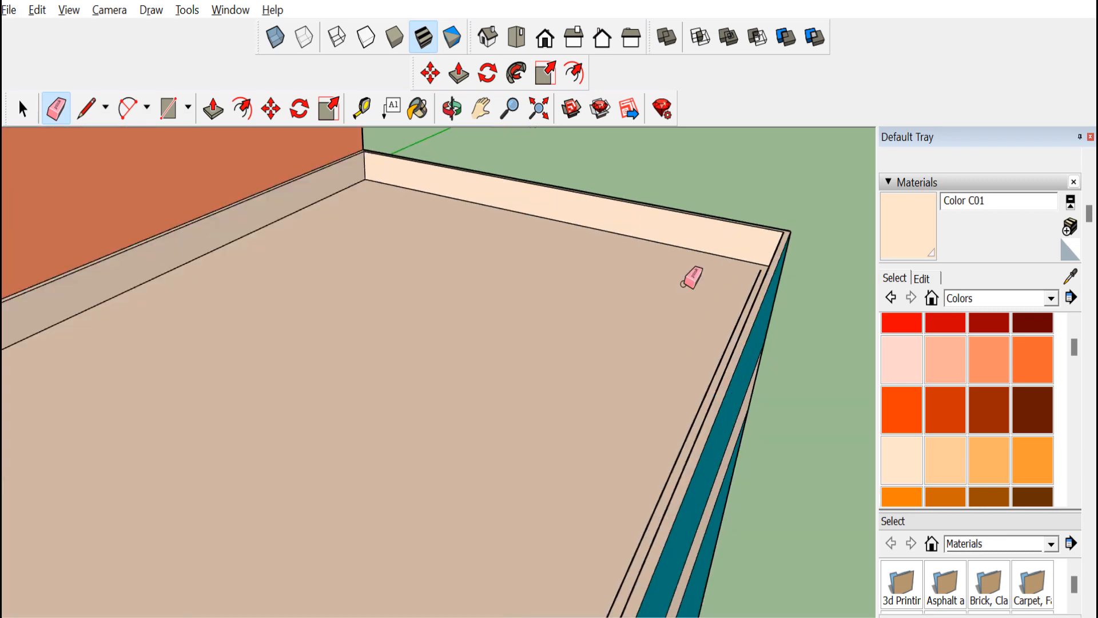
click(776, 286)
Orbit and zoom around the whole building and its base slab to inspect the model
scroll(698, 320, down, 5)
scroll(539, 550, up, 2)
middle_drag(458, 395, 280, 534)
scroll(475, 387, down, 5)
scroll(458, 446, down, 3)
mouse_move(420, 541)
middle_down()
mouse_move(395, 566)
mouse_move(421, 522)
mouse_move(391, 505)
mouse_move(396, 546)
middle_up()
scroll(422, 522, up, 3)
scroll(422, 522, down, 5)
scroll(391, 505, up, 3)
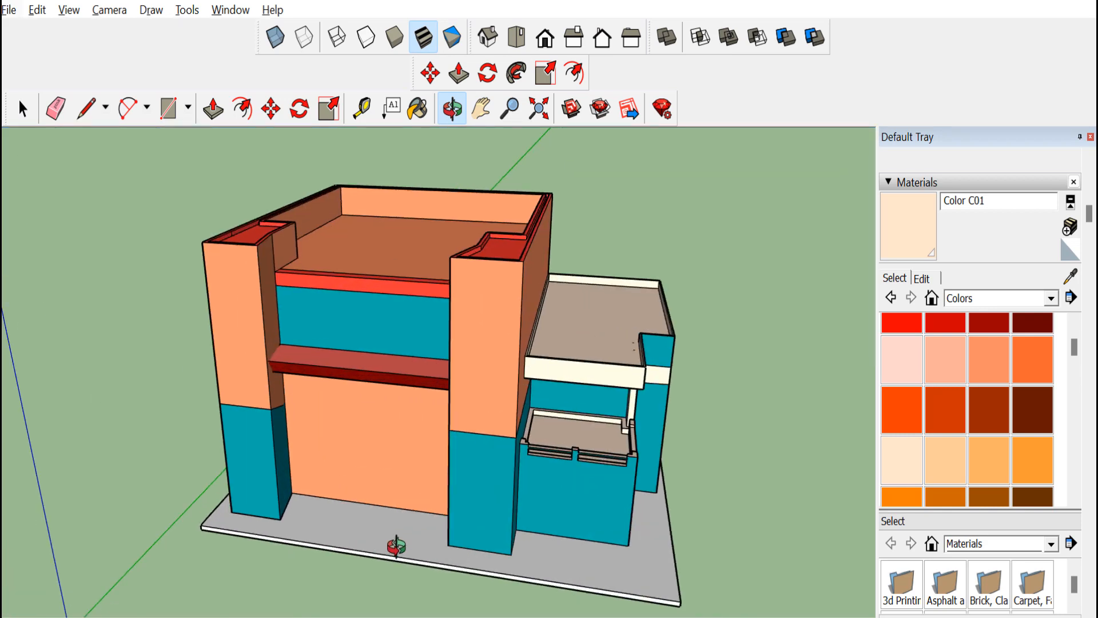
key(p)
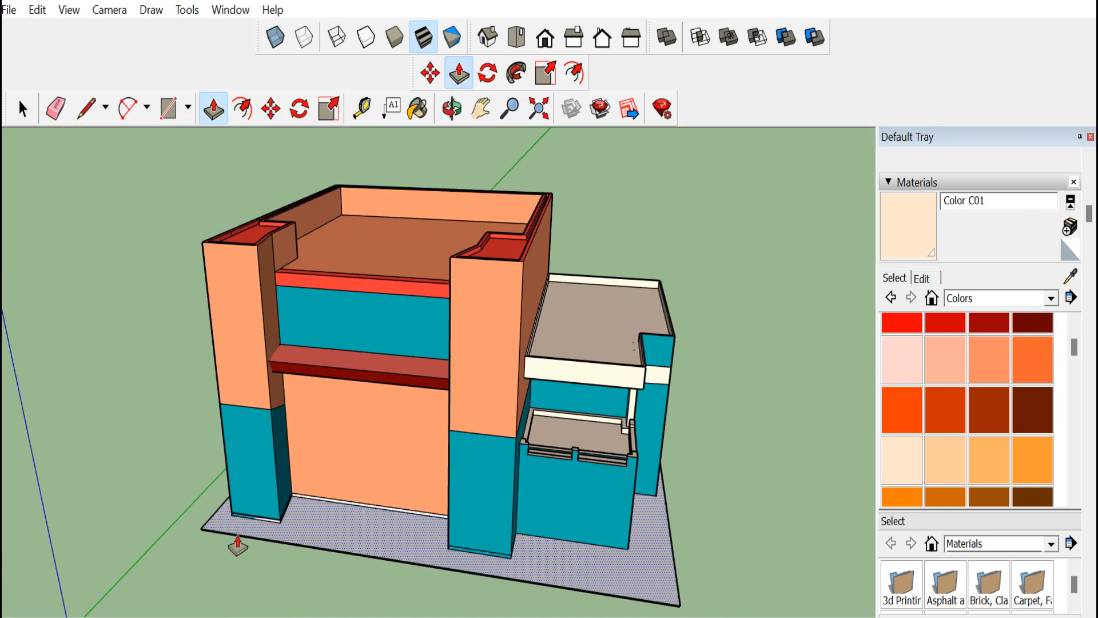
scroll(266, 544, up, 5)
scroll(260, 559, down, 4)
middle_drag(426, 446, 504, 525)
scroll(397, 595, down, 4)
key(space)
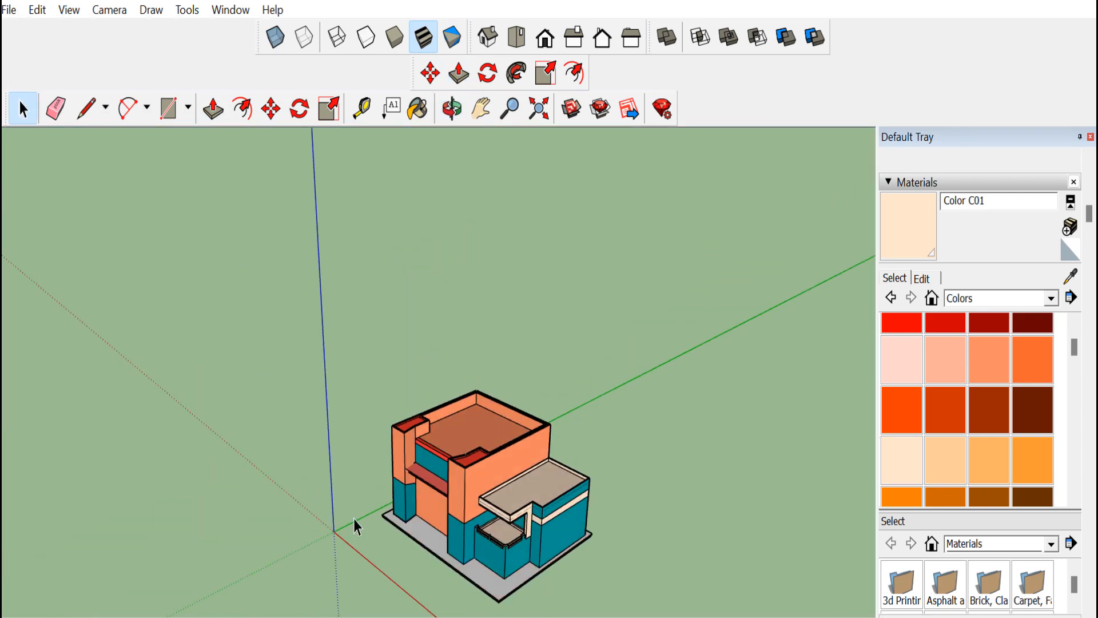
scroll(411, 540, up, 8)
scroll(410, 541, down, 3)
key(p)
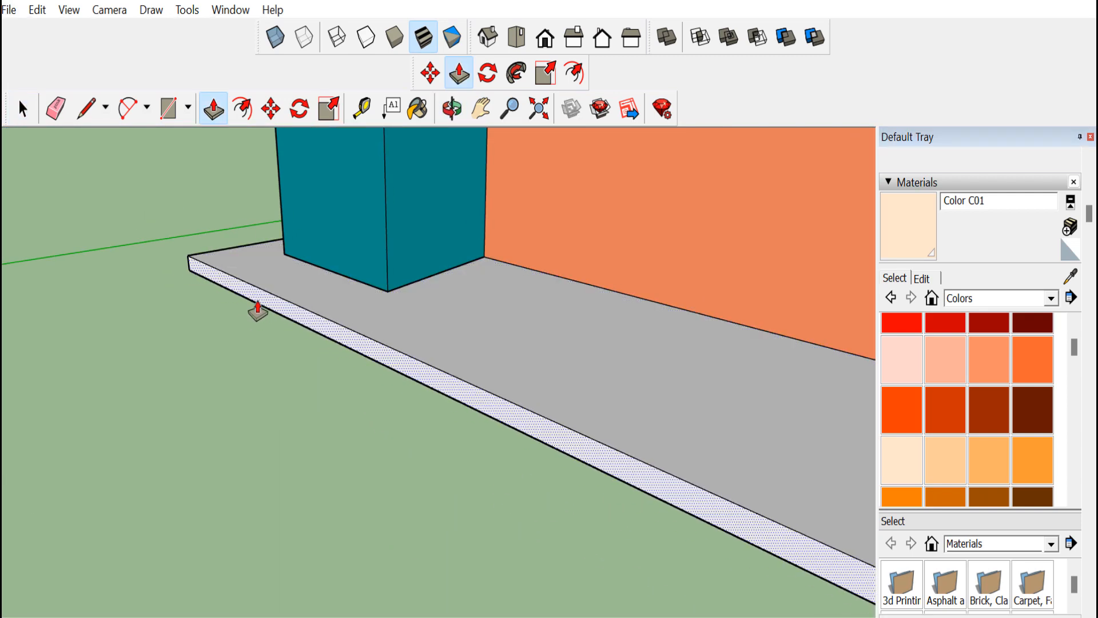
scroll(284, 398, up, 5)
scroll(384, 410, down, 5)
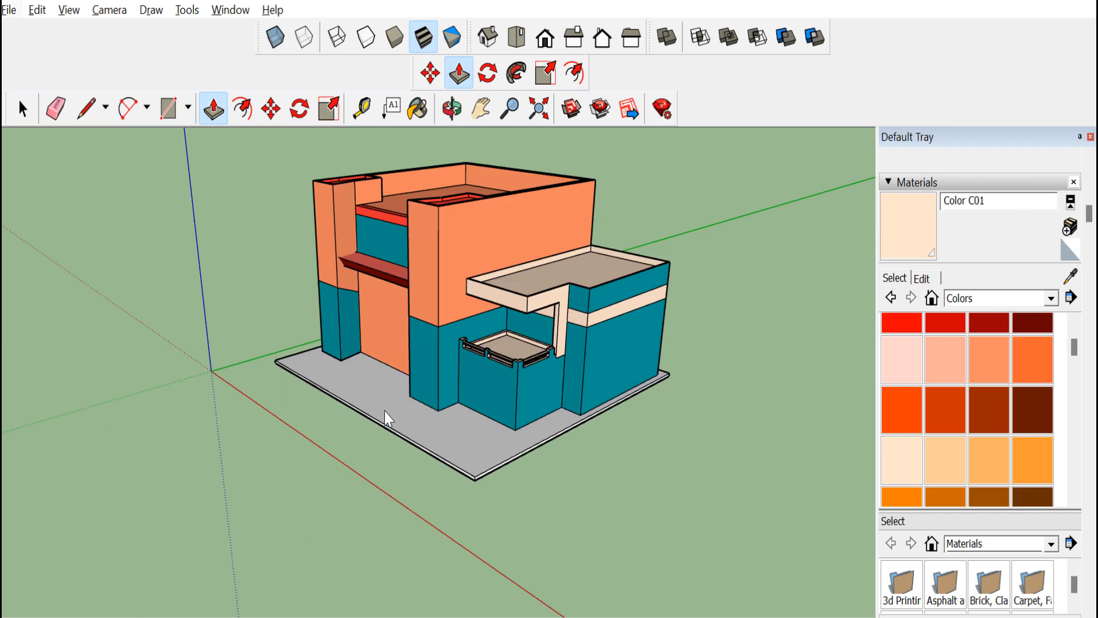
Select the entire building and make it a group
click(26, 111)
middle_drag(478, 354, 559, 421)
scroll(371, 321, up, 2)
middle_drag(375, 335, 368, 311)
scroll(400, 326, down, 3)
middle_drag(414, 337, 429, 332)
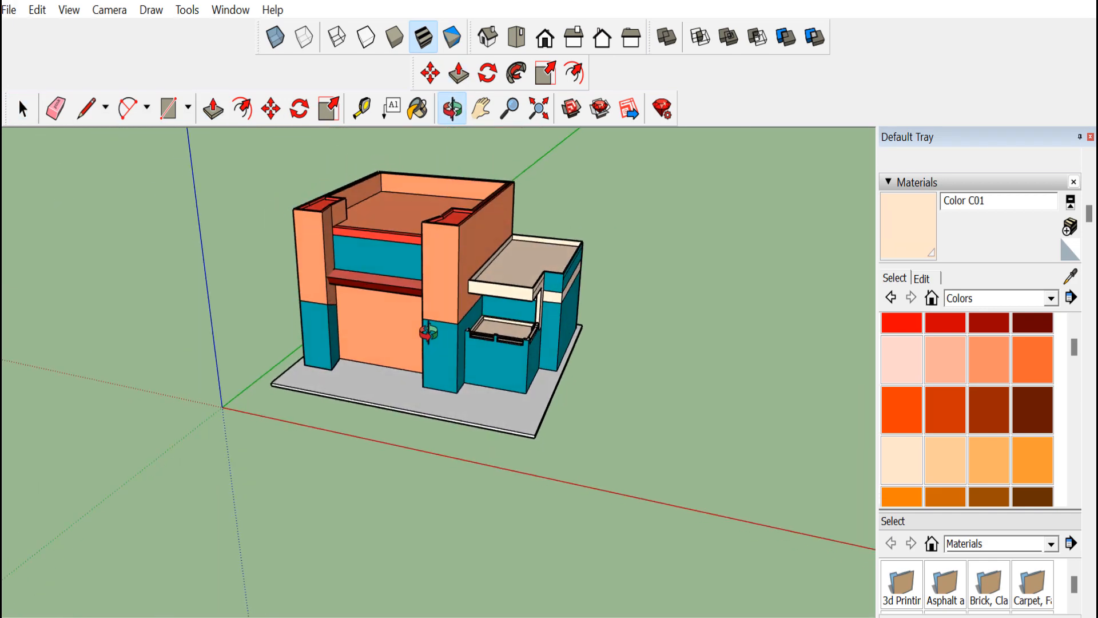
scroll(298, 180, up, 1)
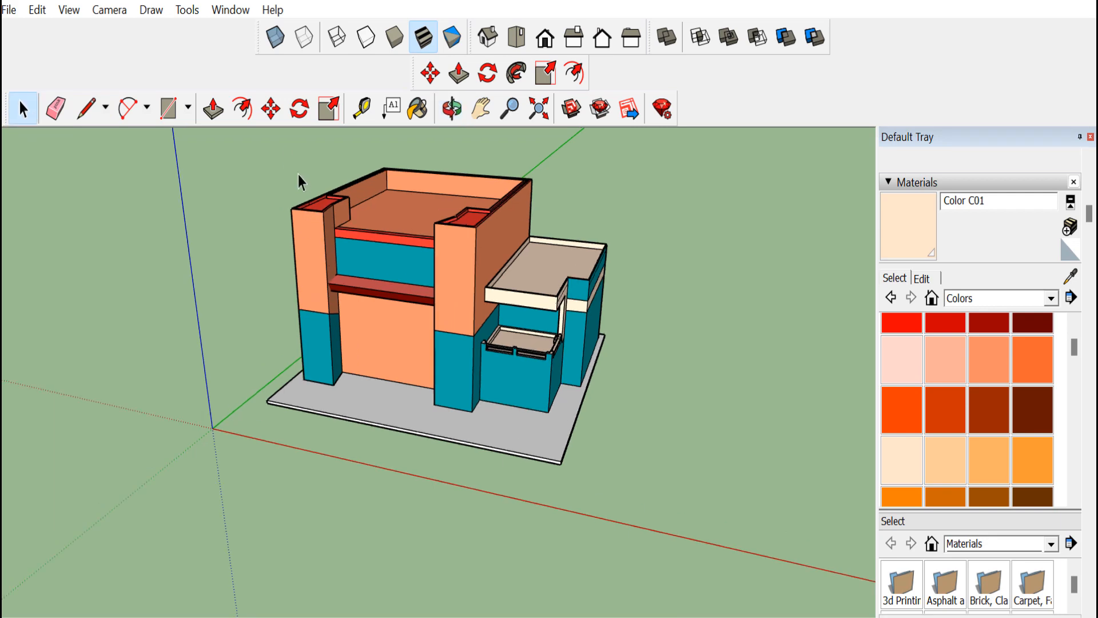
drag(672, 462, 672, 464)
right_click(396, 337)
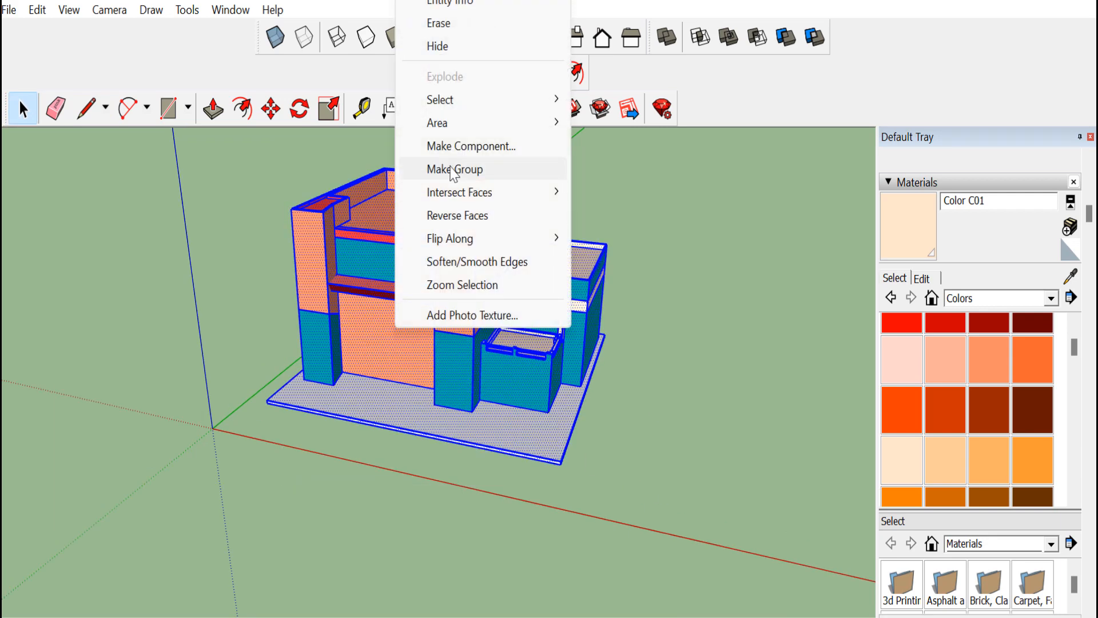
click(426, 167)
Draw a rectangle at the bottom of the left front column for a door
click(633, 454)
scroll(256, 336, up, 4)
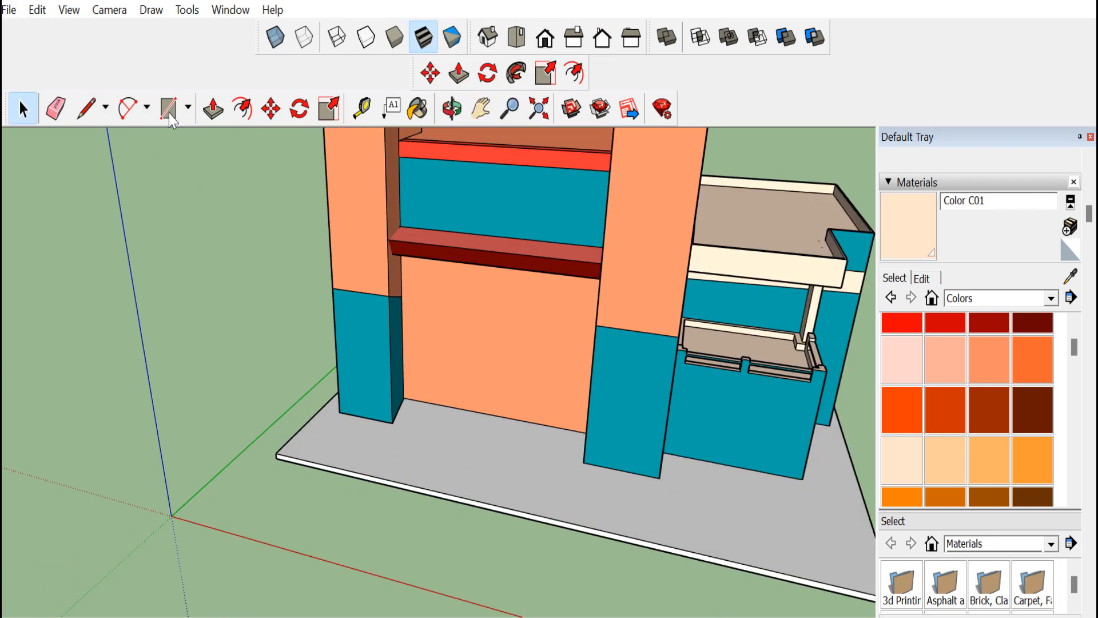
drag(425, 189, 480, 165)
click(168, 108)
scroll(385, 295, up, 4)
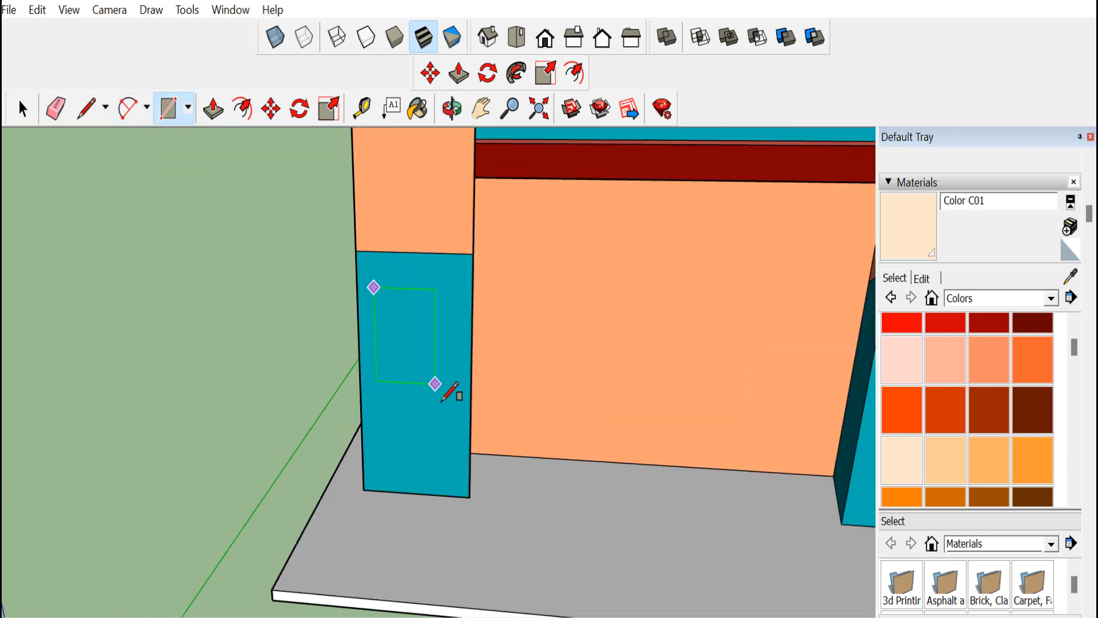
click(456, 485)
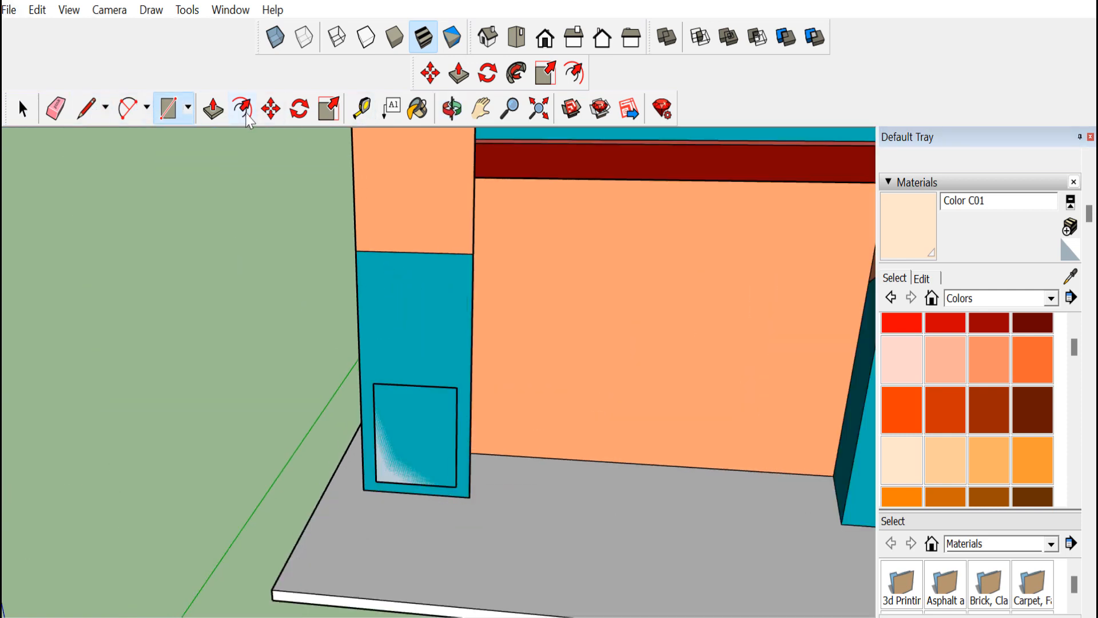
Offset the door rectangle inward to form a door frame
click(244, 109)
click(397, 407)
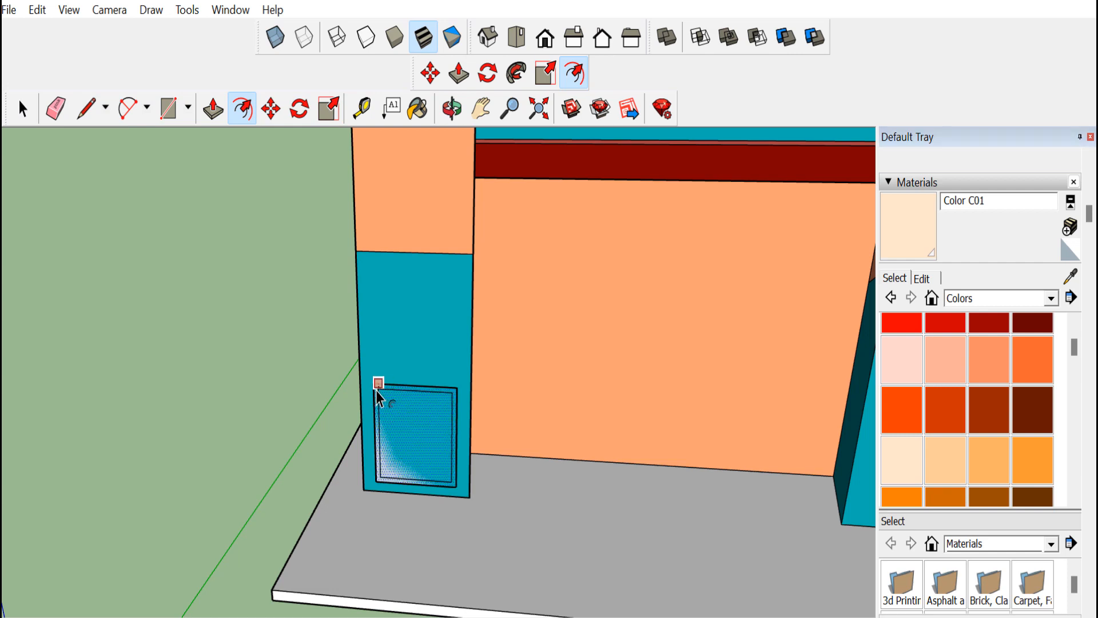
click(411, 462)
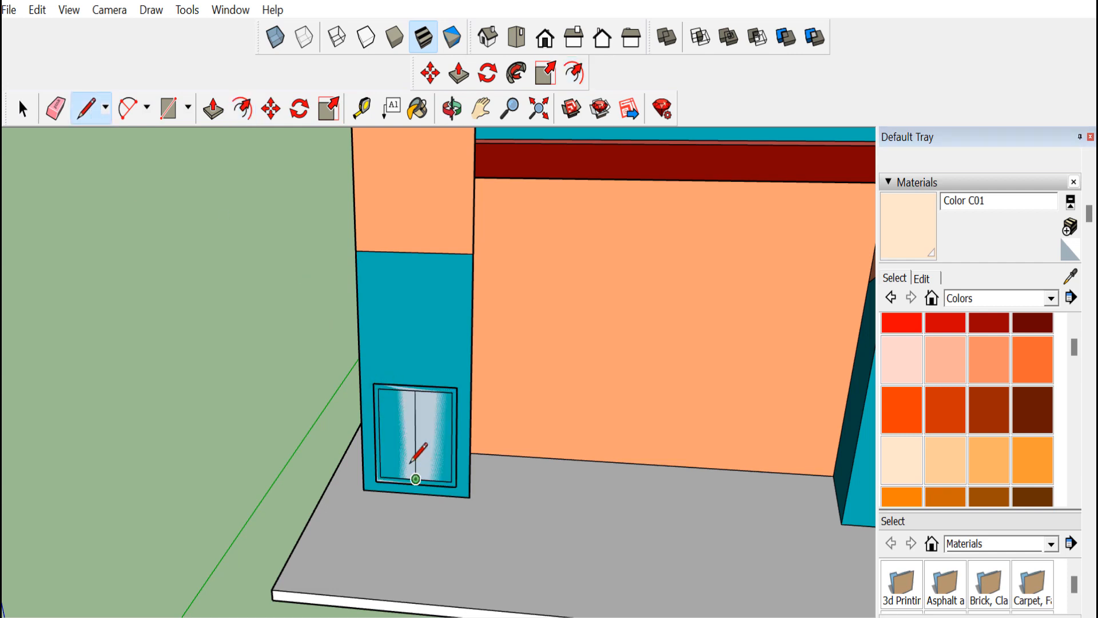
Paint the door panels a light colour from the Colors library
click(904, 451)
scroll(417, 415, up, 4)
click(412, 366)
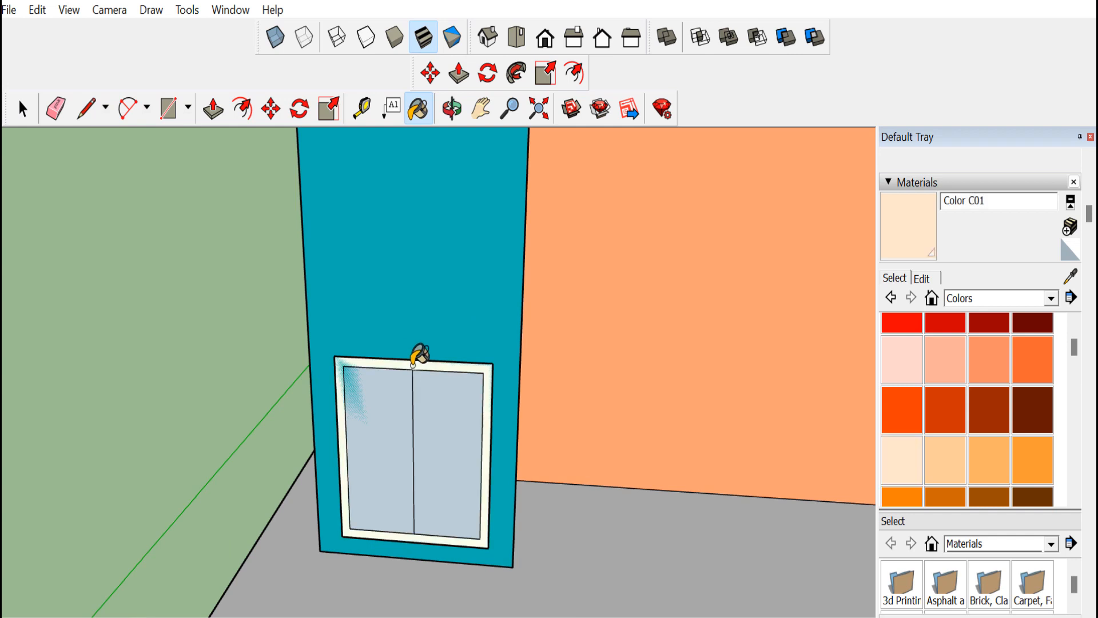
Paint the right door leaf with the grey Color M04
scroll(1047, 443, up, 2)
click(1050, 433)
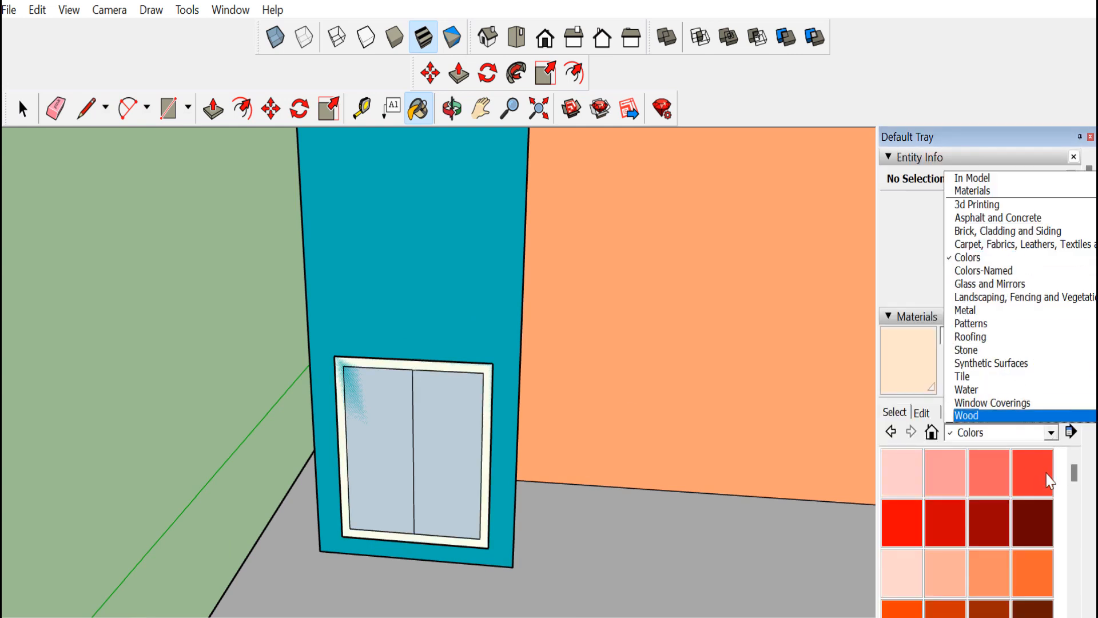
scroll(1030, 514, down, 10)
click(902, 502)
click(428, 467)
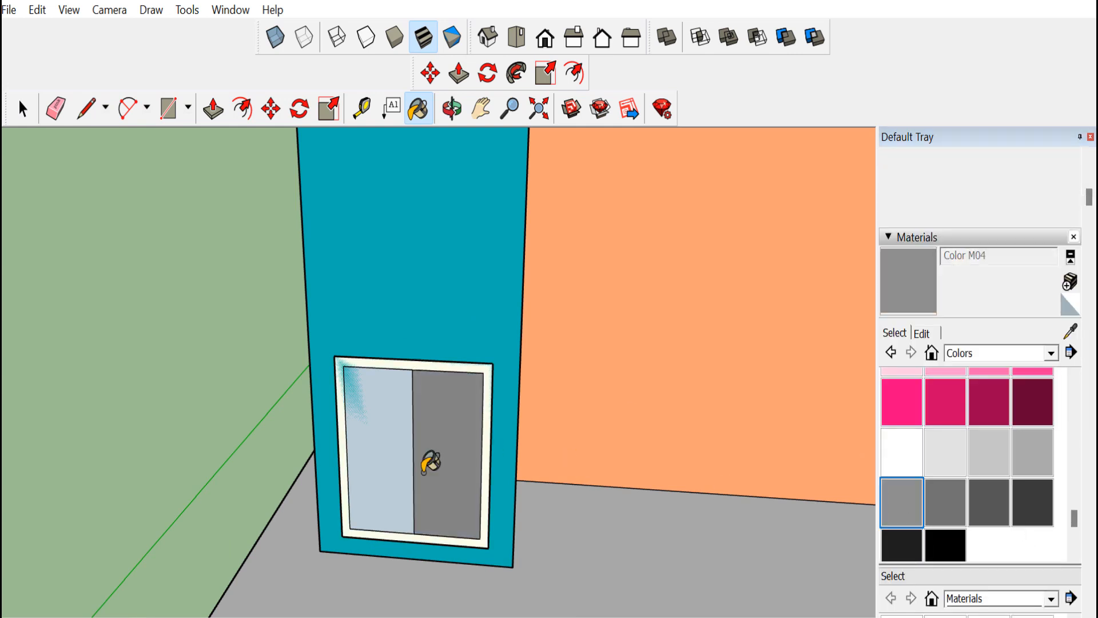
scroll(428, 466, down, 10)
click(21, 108)
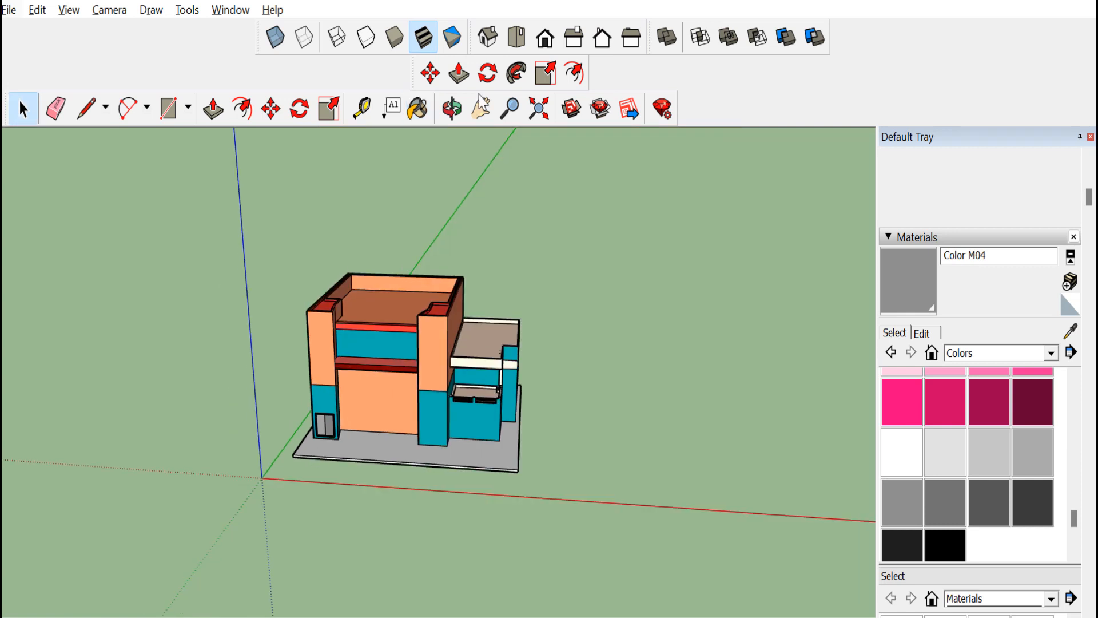
Paint the door panels with Translucent Glass Tinted from the Glass and Mirrors library
click(452, 108)
scroll(319, 473, up, 10)
scroll(948, 454, up, 5)
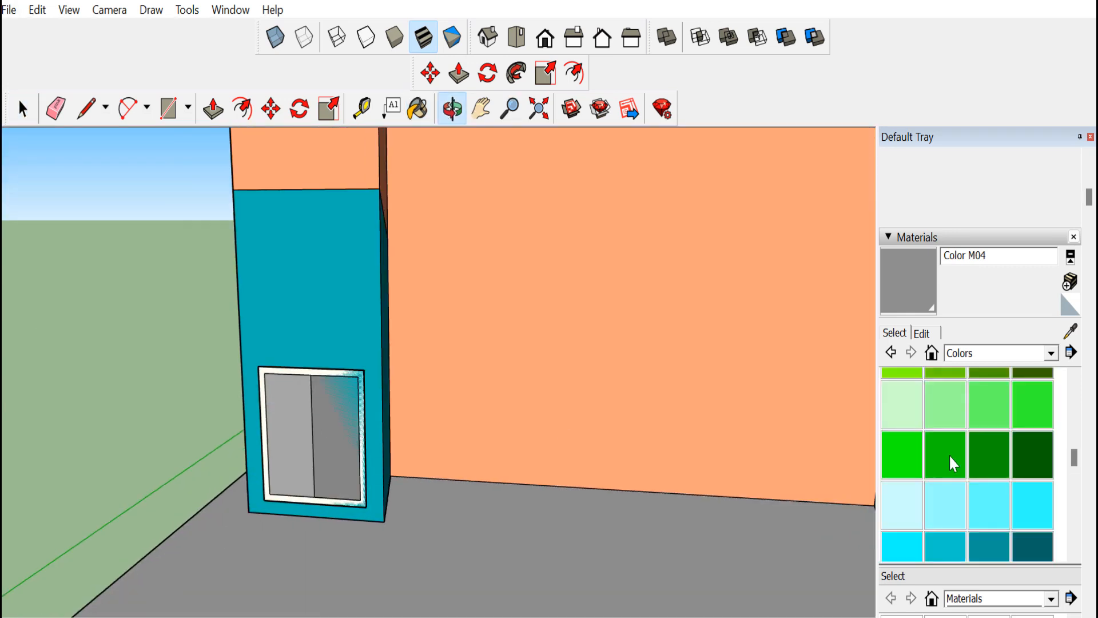
scroll(949, 454, down, 4)
scroll(949, 461, up, 10)
click(1052, 354)
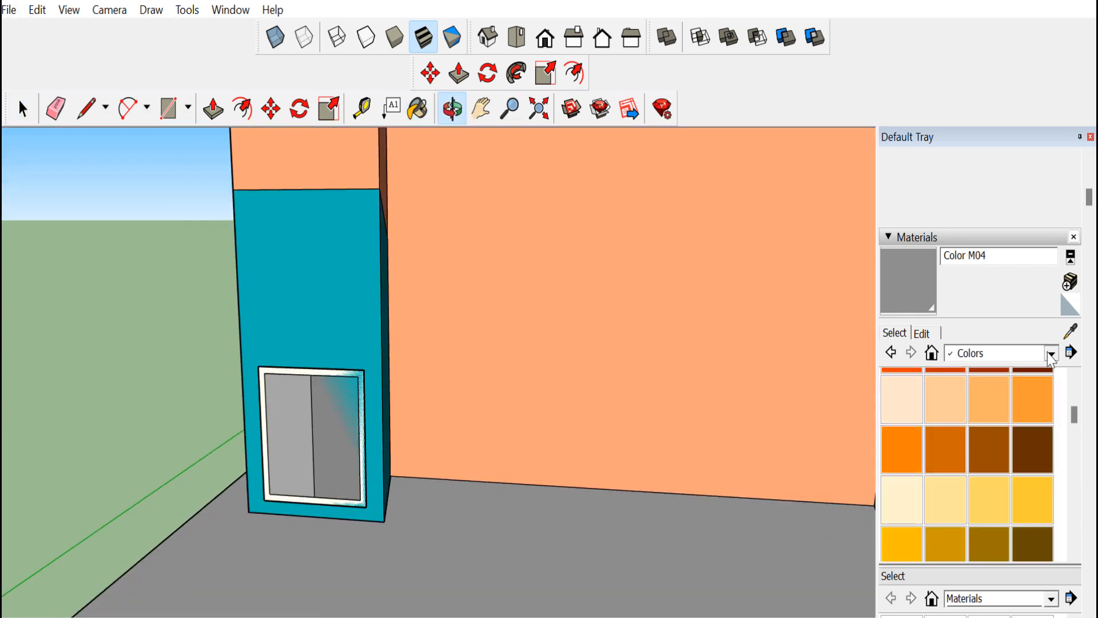
click(1051, 354)
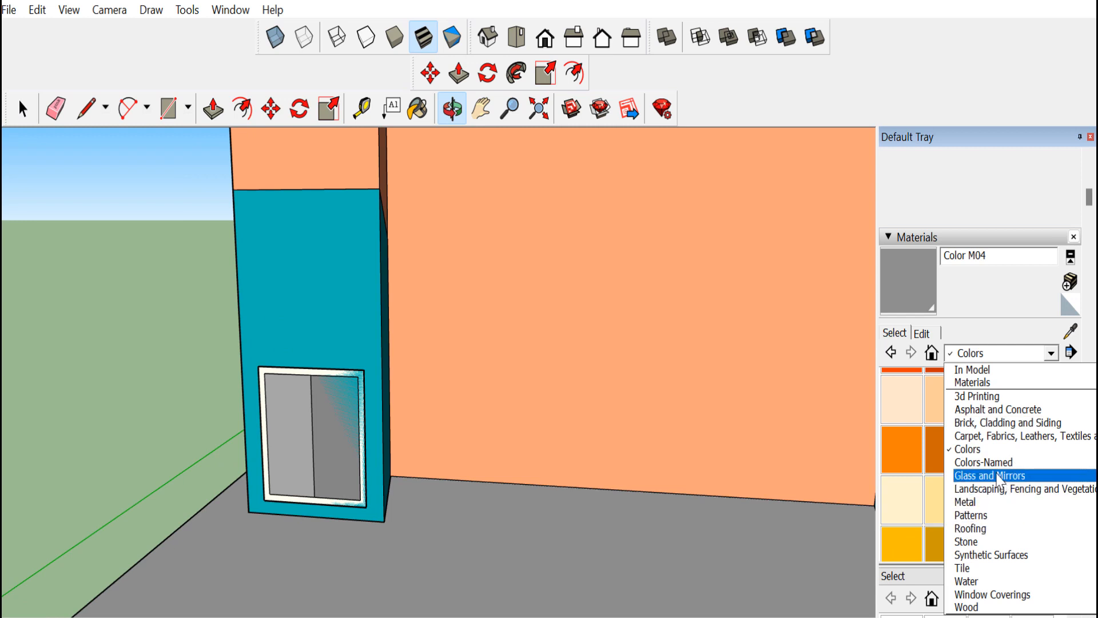
click(998, 476)
click(995, 500)
click(291, 462)
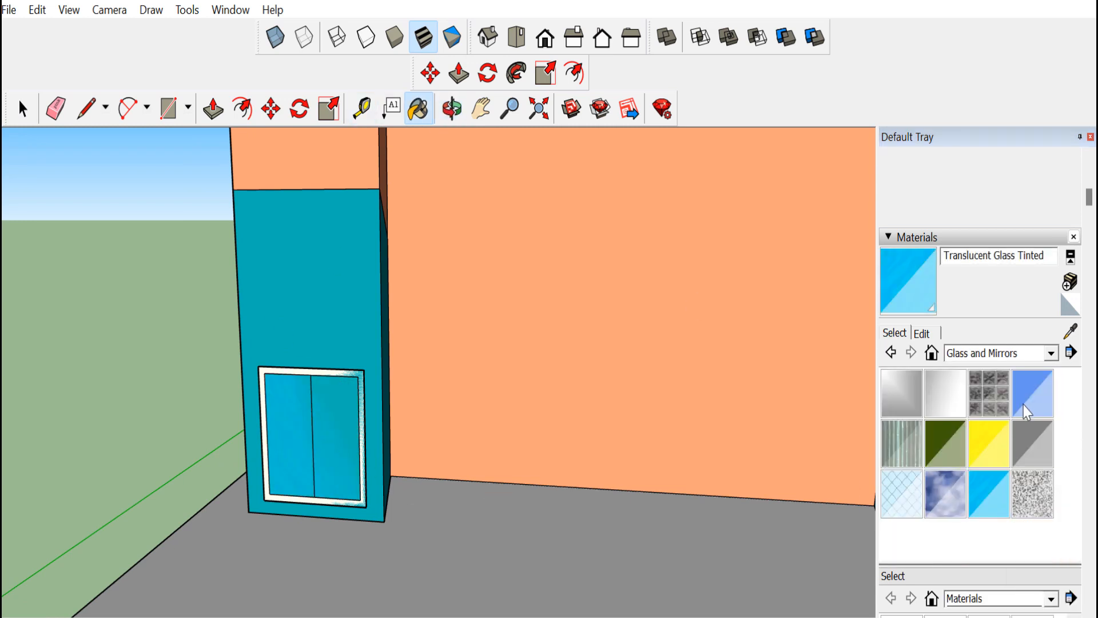
Select the whole door with its frame and make it into a group
middle_drag(307, 469, 376, 453)
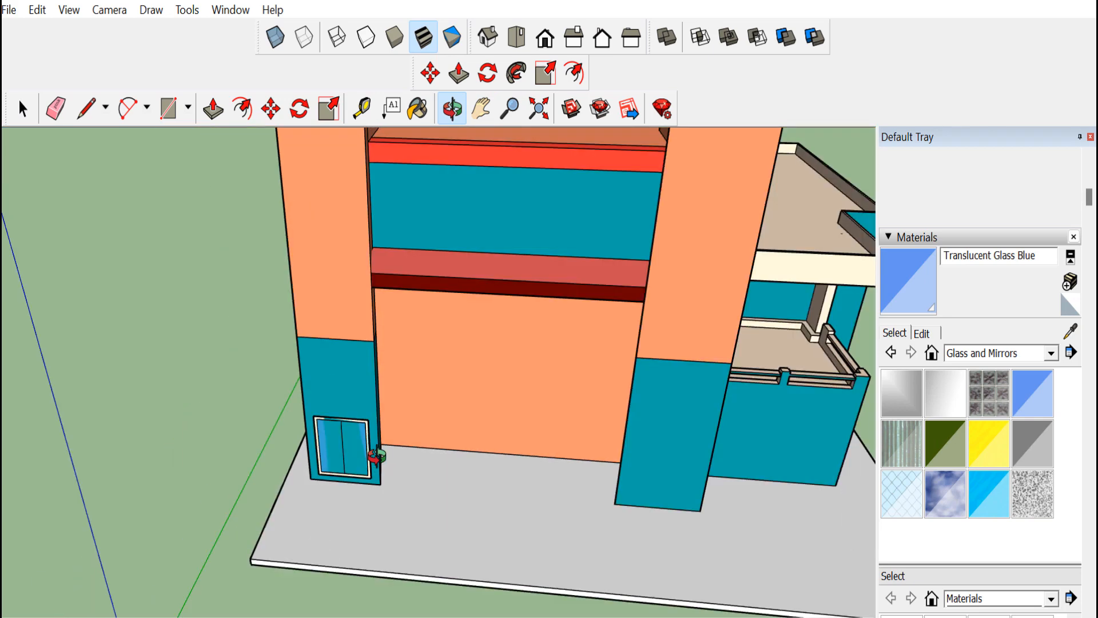
scroll(375, 453, down, 4)
key(space)
scroll(347, 452, up, 8)
triple_click(357, 385)
scroll(358, 379, down, 7)
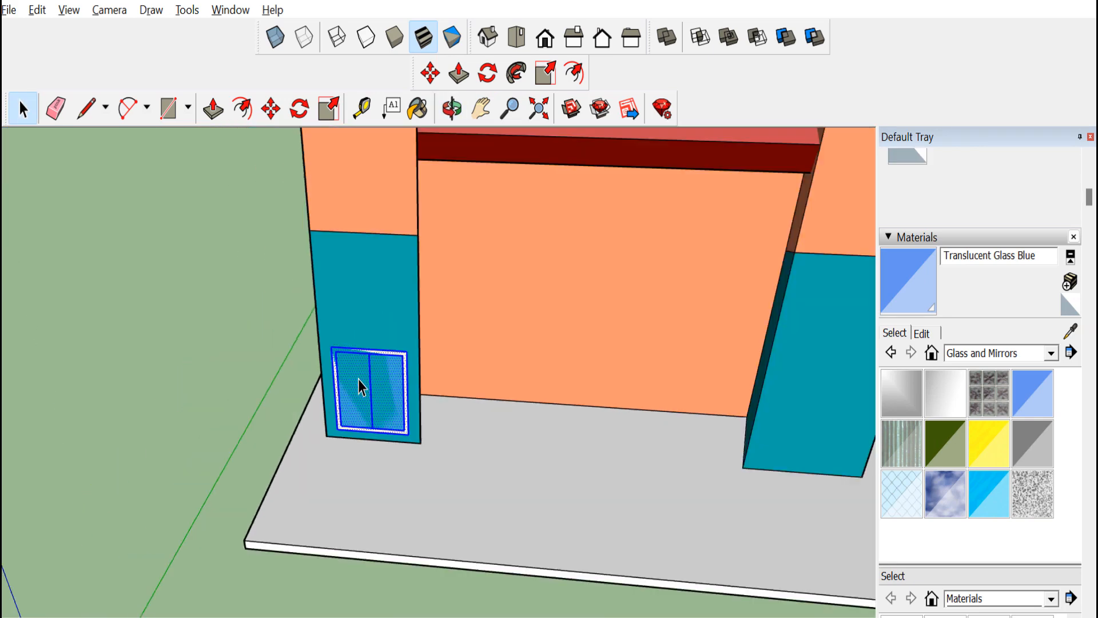
right_click(358, 378)
click(395, 217)
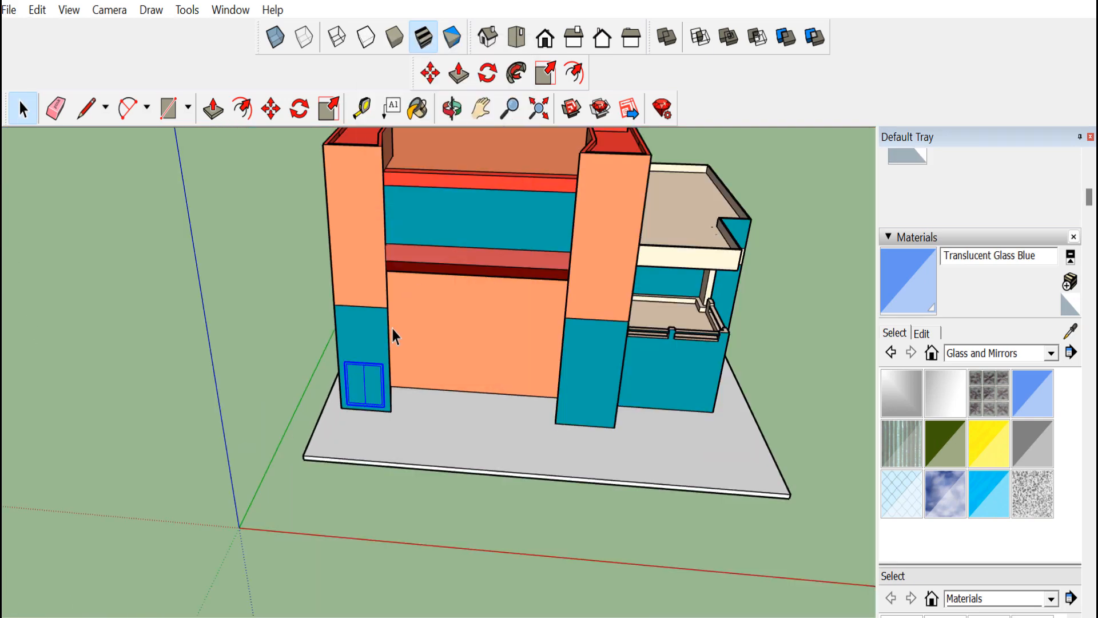
Copy the door group to the bottom of the right front column
click(271, 108)
click(343, 407)
key(ctrl)
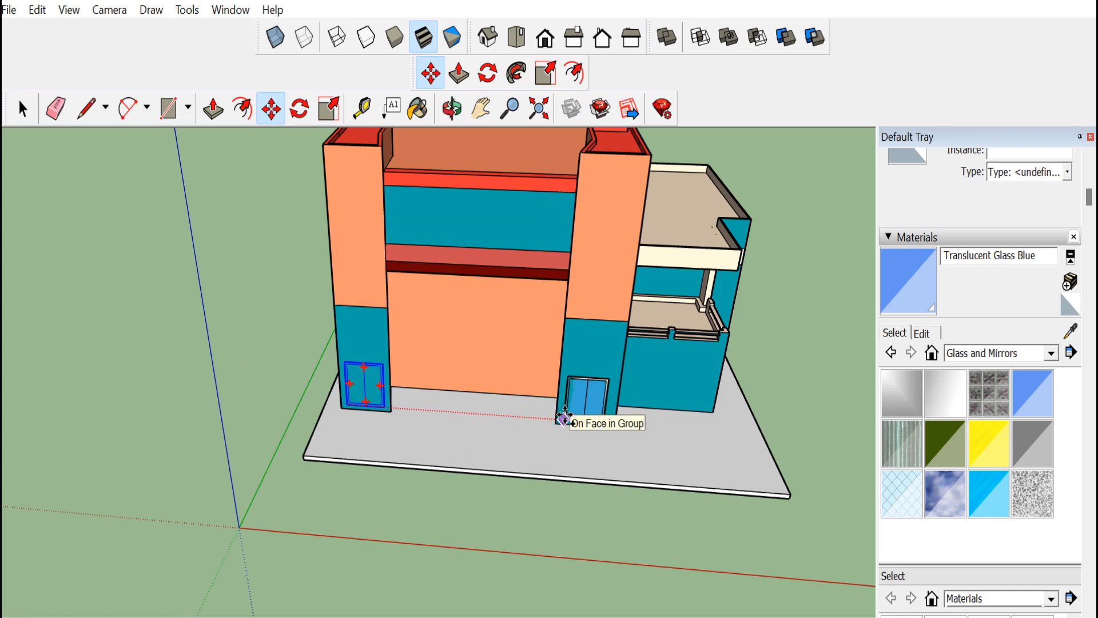
click(563, 419)
key(space)
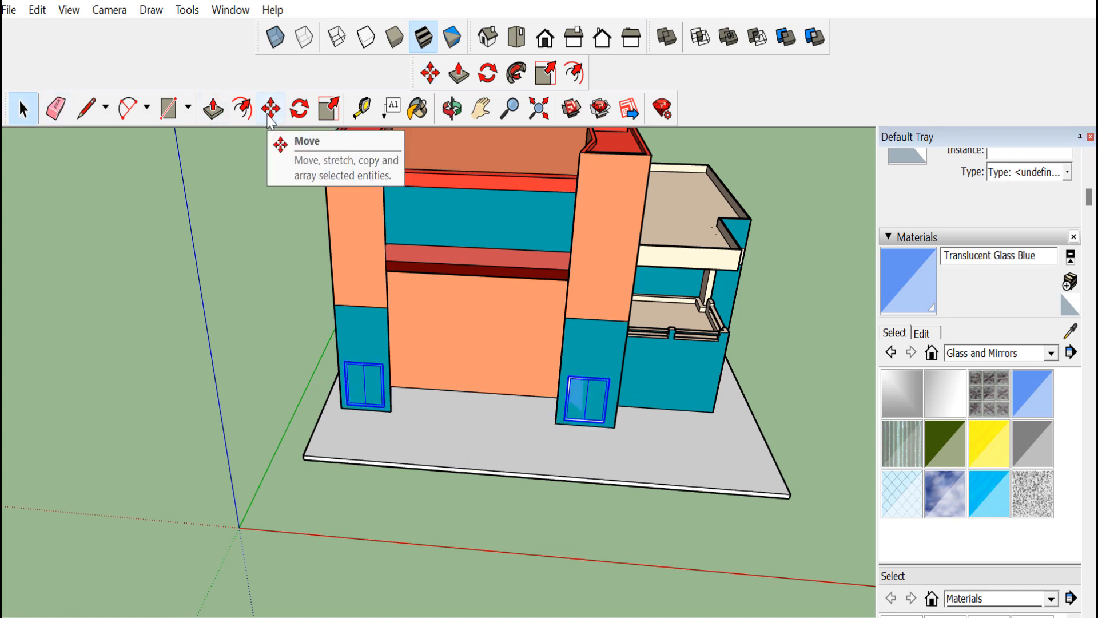
Copy both doors up onto the upper parts of the front columns as windows
click(276, 114)
click(347, 400)
key(ctrl)
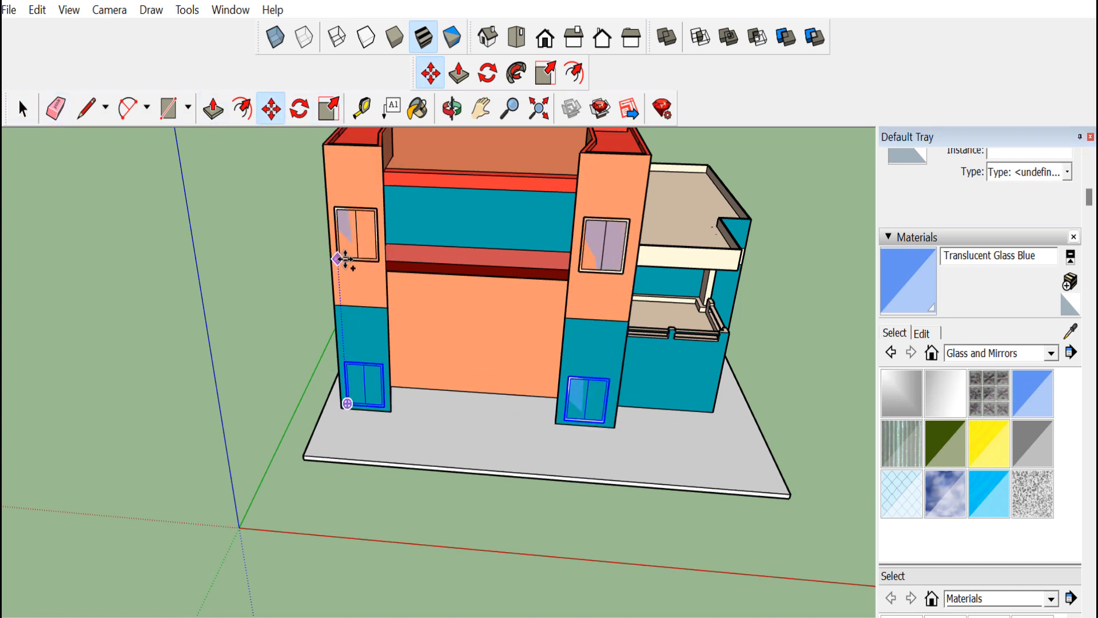
click(349, 243)
Copy the door onto the lower middle wall beside the left column as a window
click(451, 108)
drag(446, 240, 595, 337)
scroll(402, 385, up, 3)
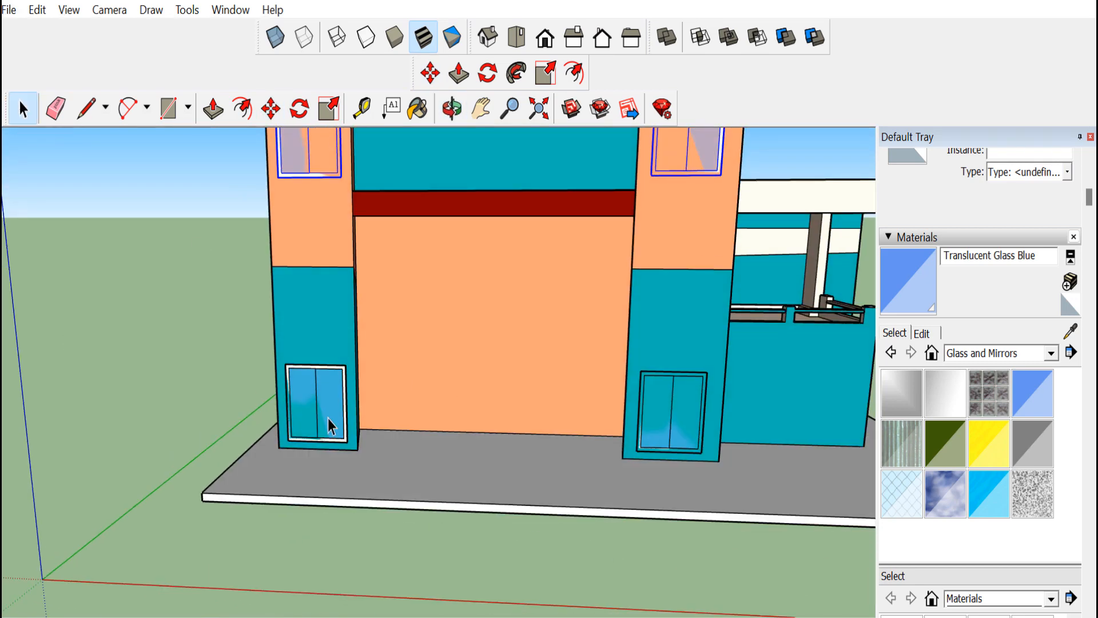
click(271, 109)
click(289, 440)
key(ctrl)
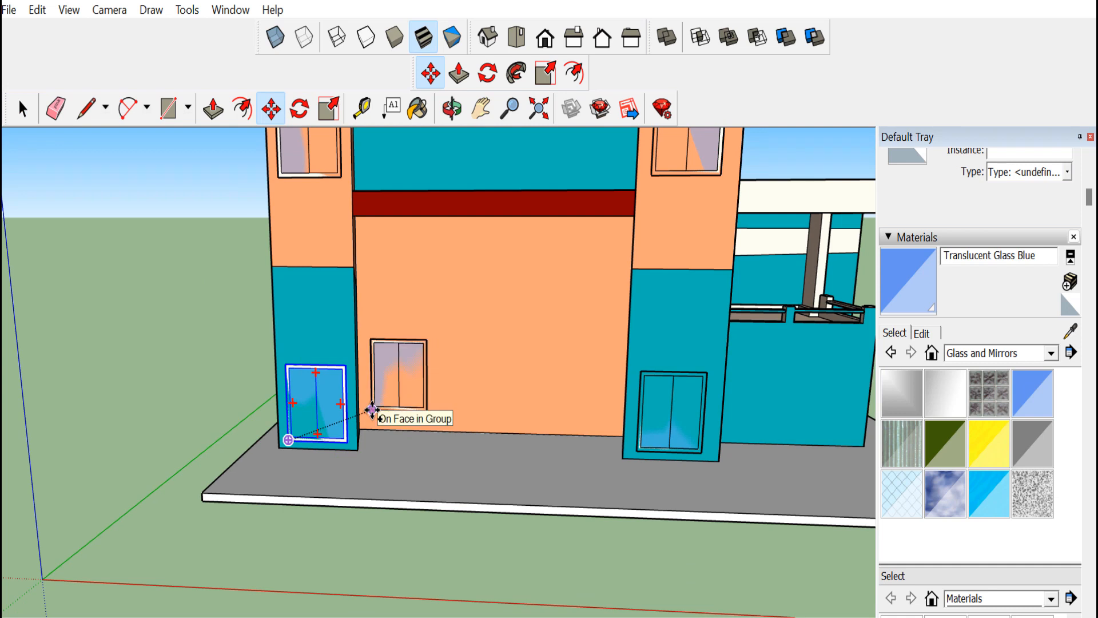
click(373, 410)
click(373, 411)
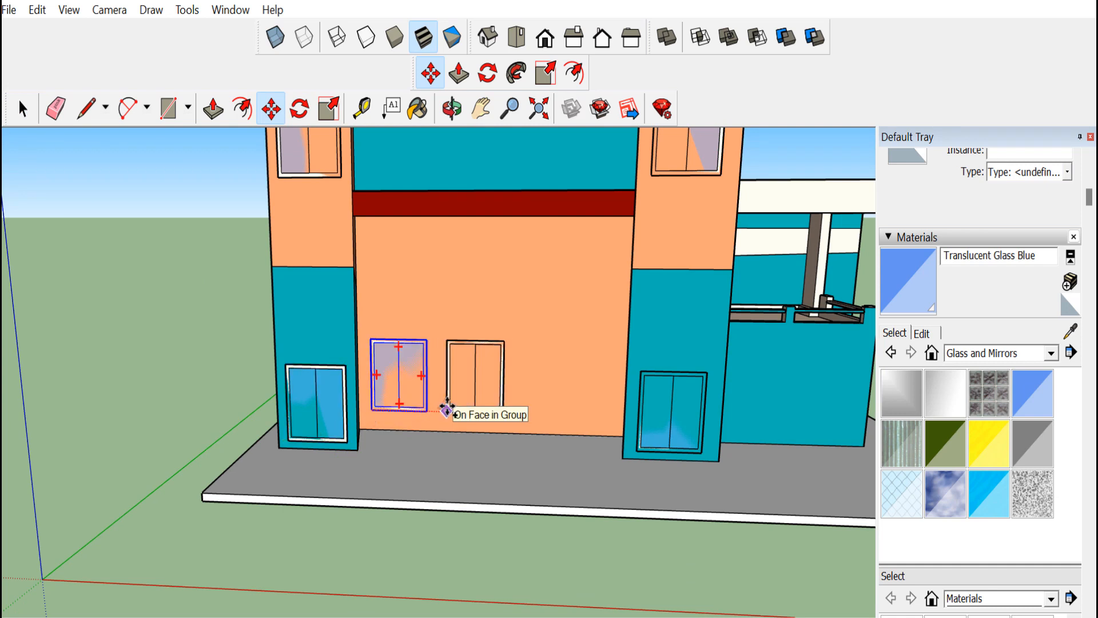
key(Return)
key(ctrl+z)
click(372, 410)
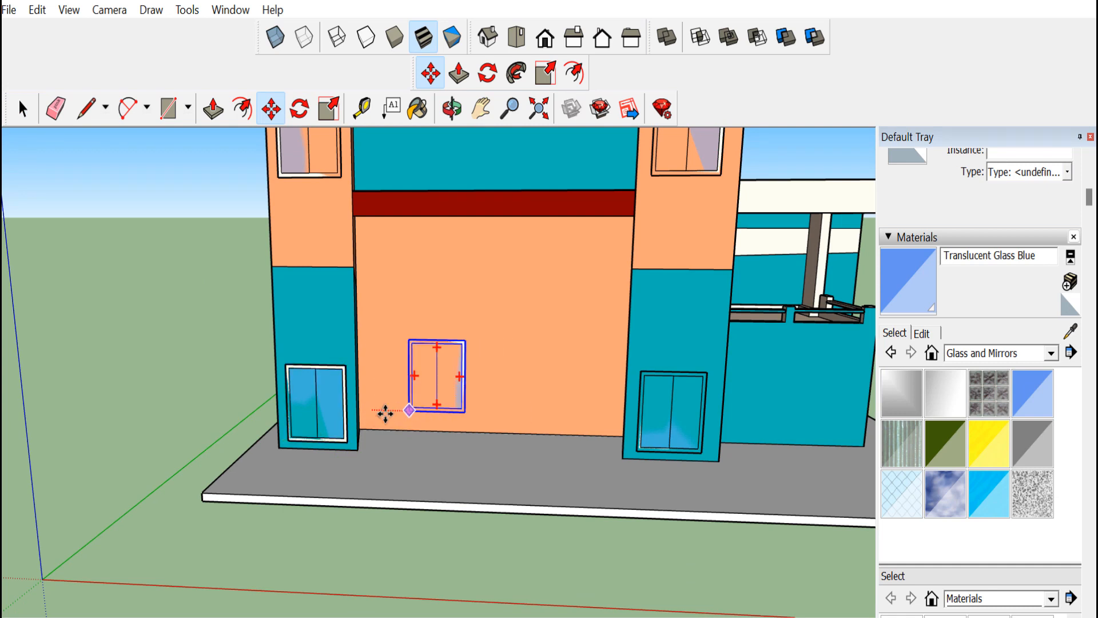
click(377, 410)
click(378, 410)
click(451, 410)
key(ctrl+z)
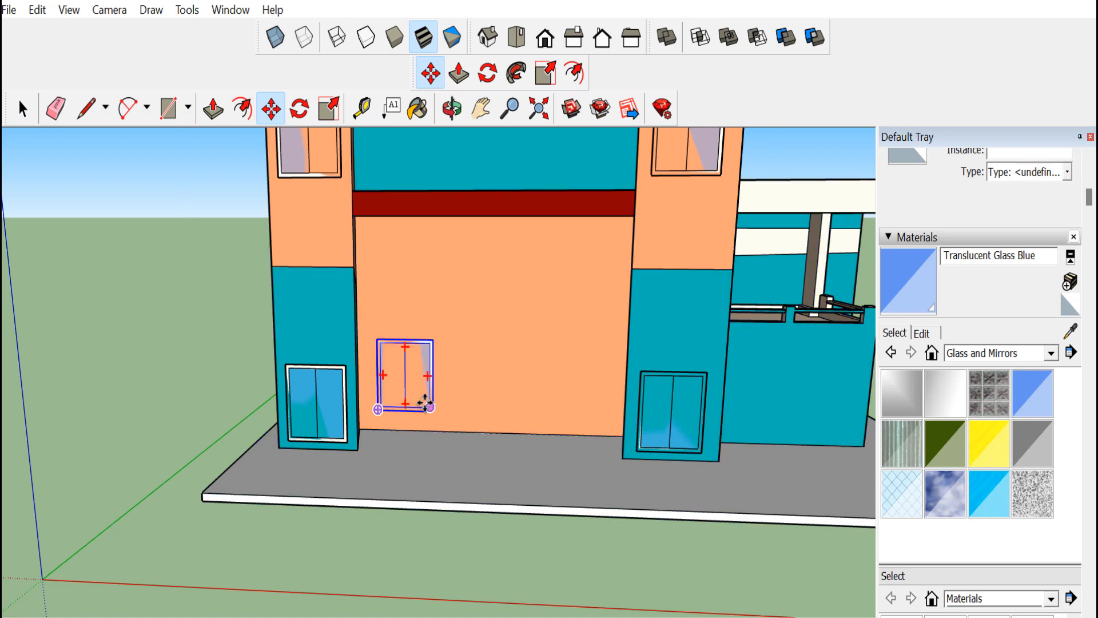
Copy that window twice along the lower middle wall to form a row of three
key(space)
click(414, 359)
key(m)
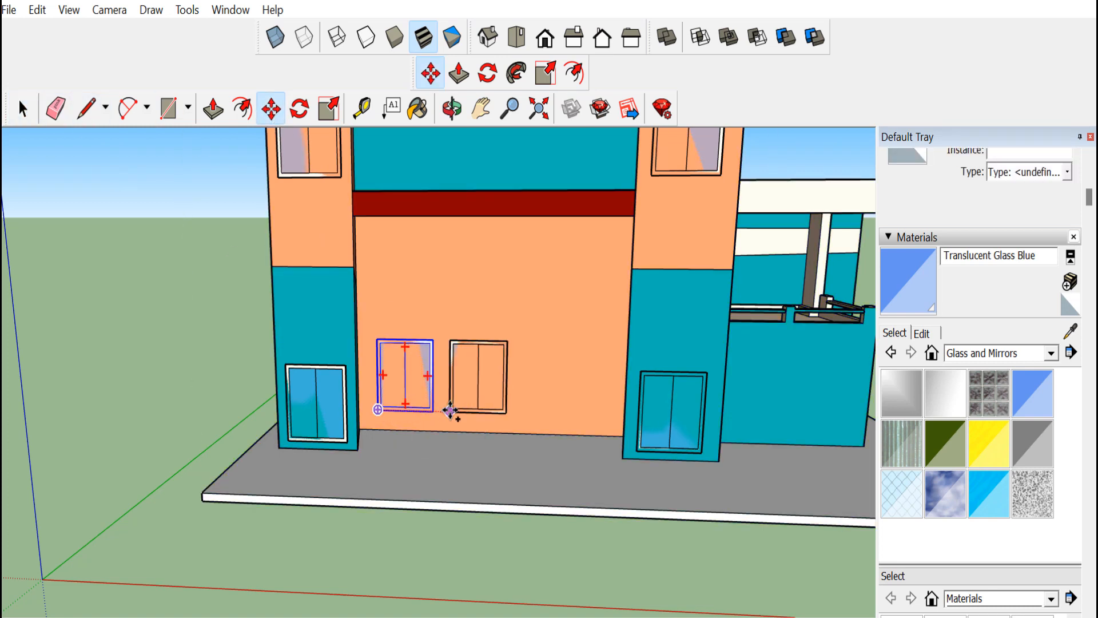
click(458, 411)
click(458, 412)
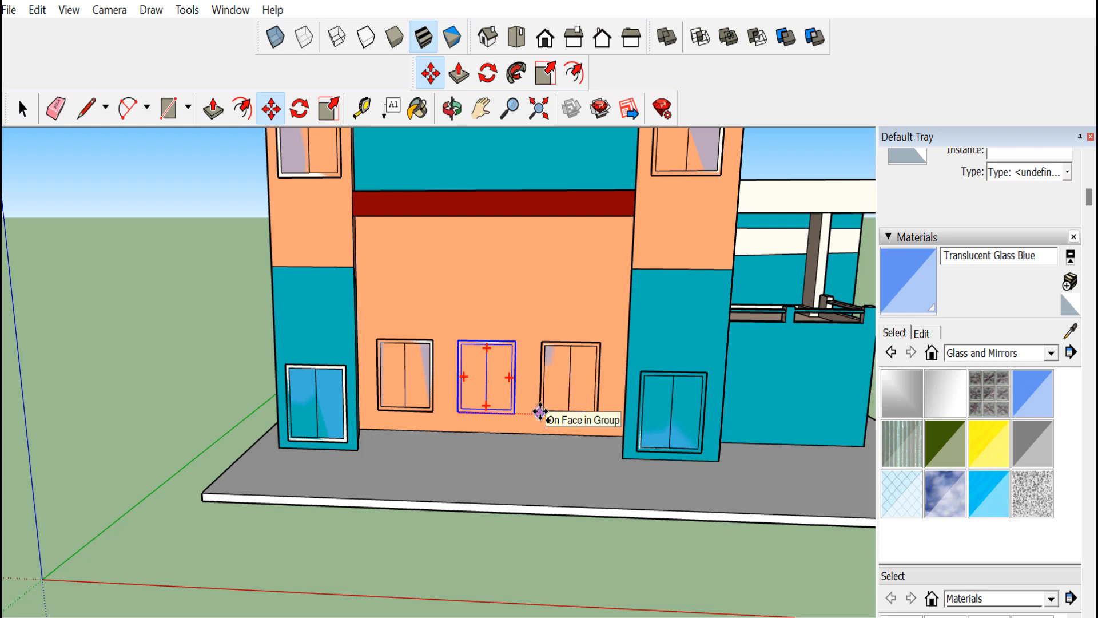
click(543, 413)
key(space)
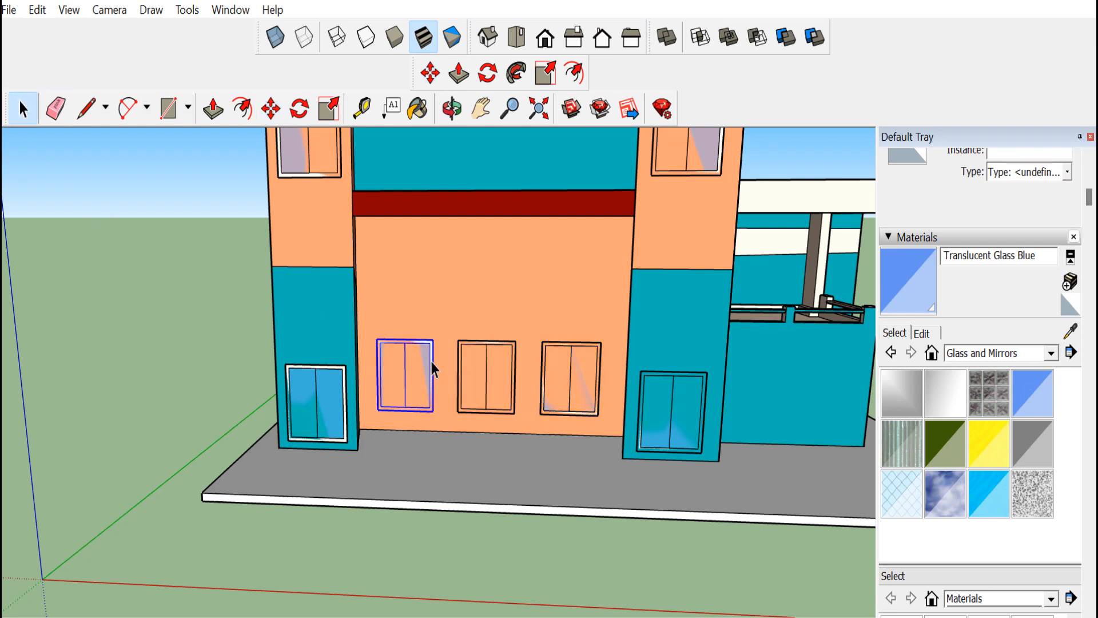
Copy the row of three windows straight up onto the upper middle wall
key(m)
click(378, 410)
key(ctrl)
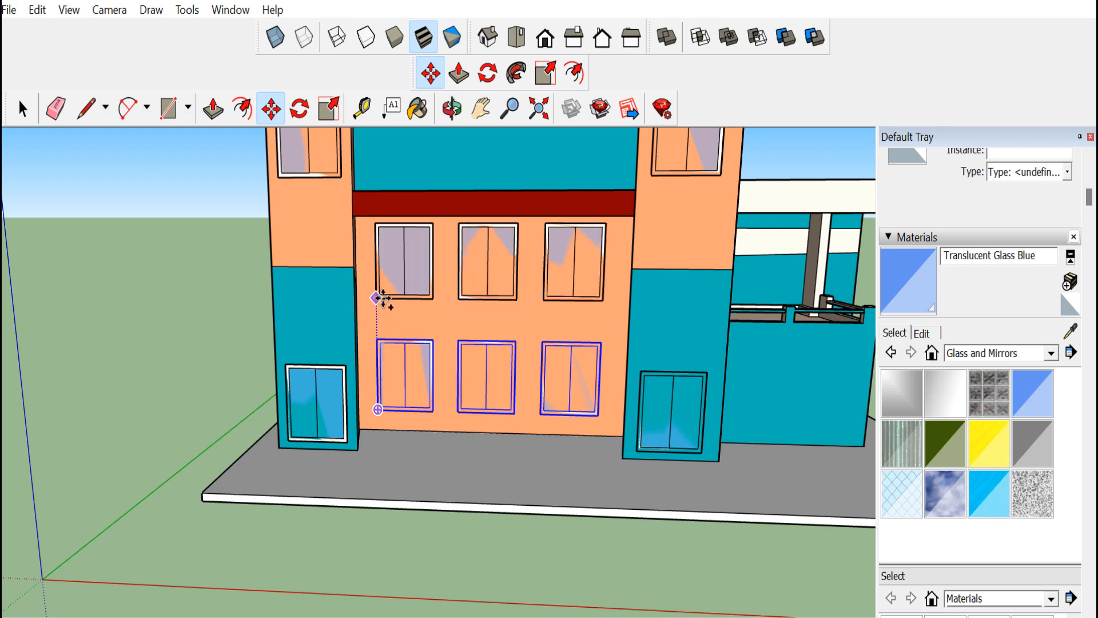
click(377, 297)
Copy the right column's door onto the front wall of the annex
middle_drag(385, 287, 646, 263)
scroll(798, 421, up, 2)
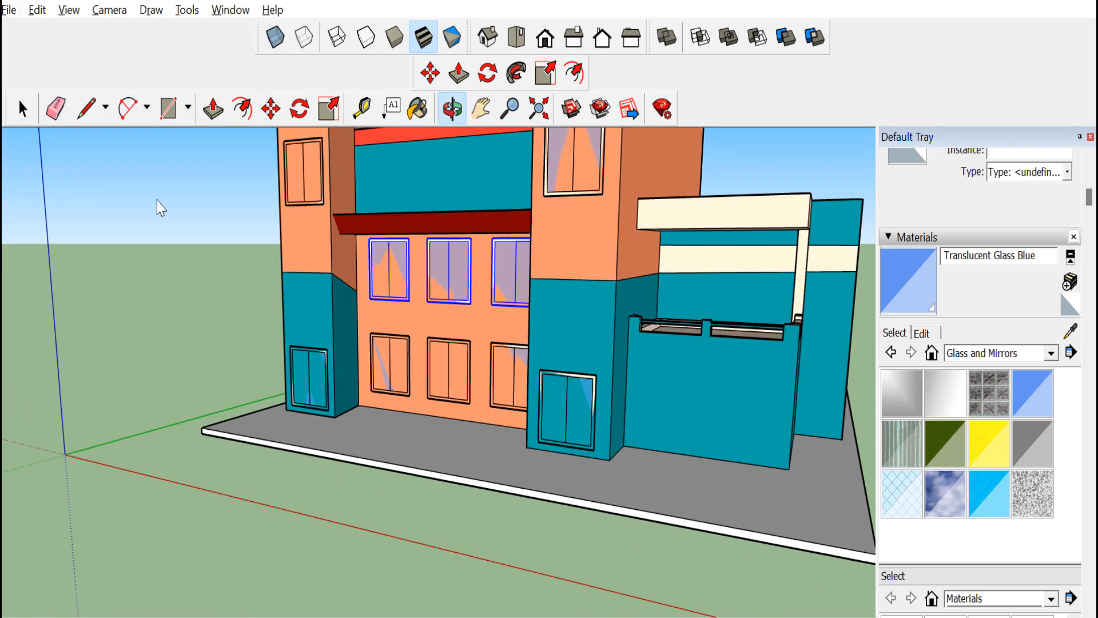
click(592, 424)
key(m)
click(534, 441)
key(ctrl)
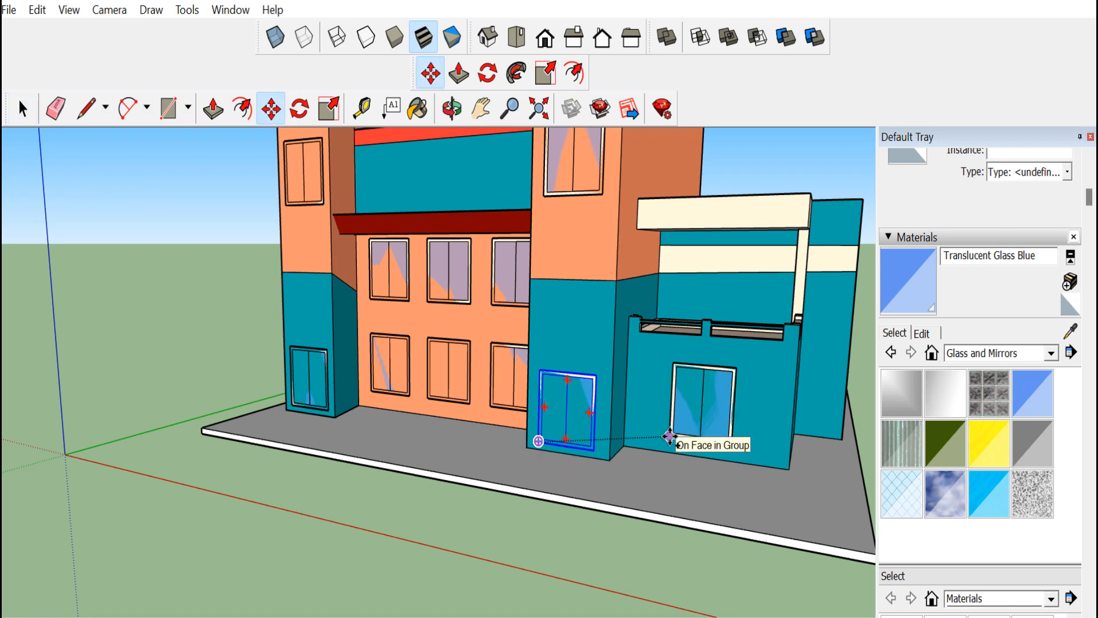
click(674, 442)
Scale the annex door taller by stretching its top and bottom edges
click(339, 112)
drag(704, 366, 706, 347)
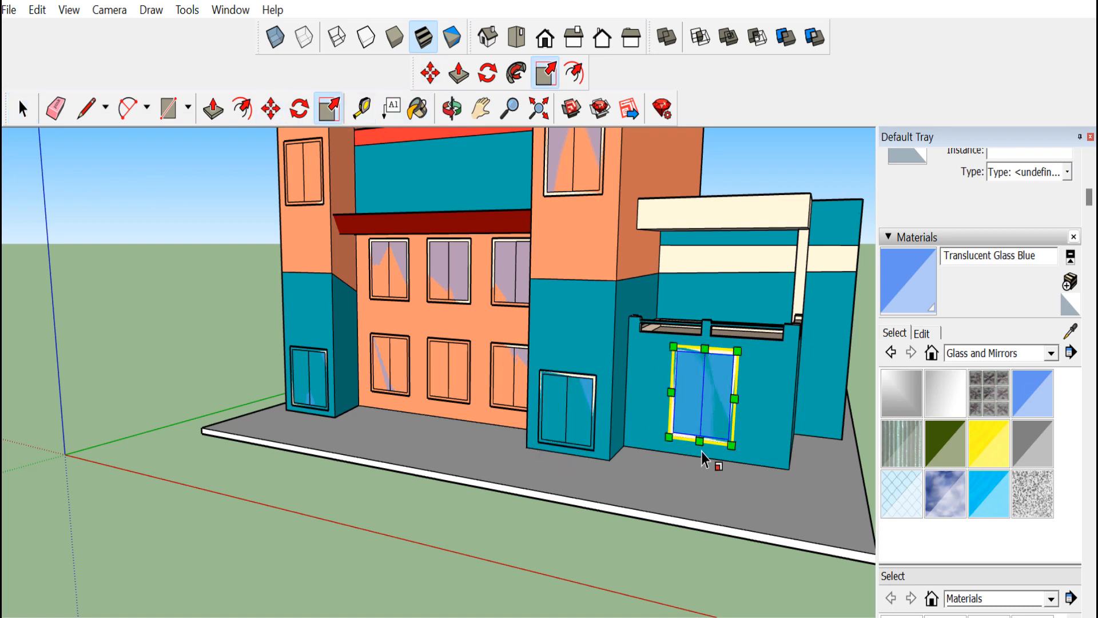
drag(701, 443, 701, 456)
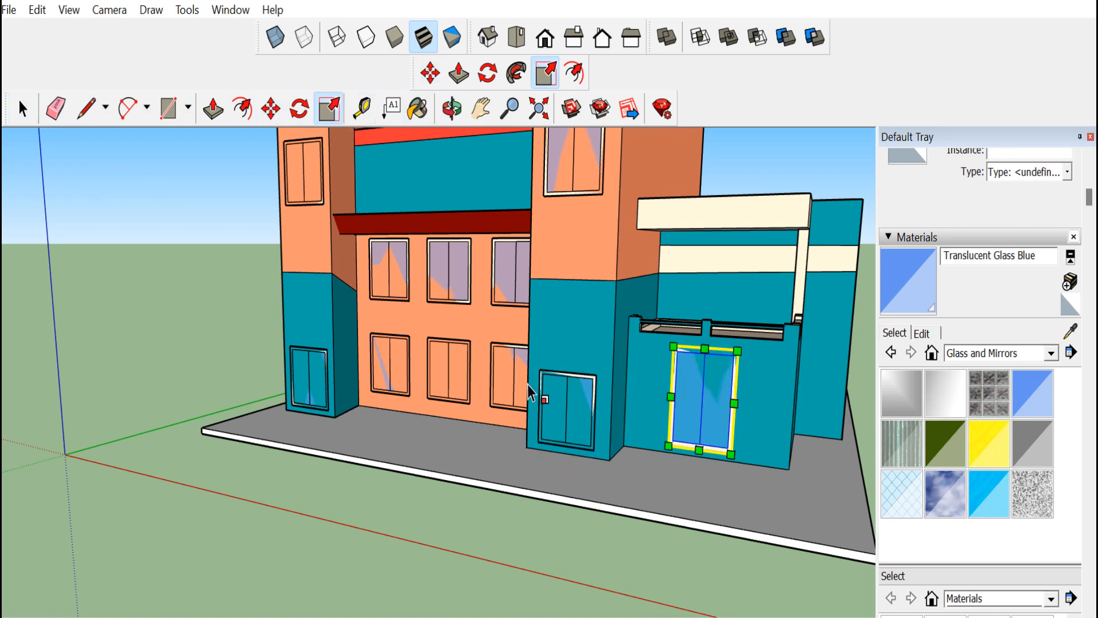
Scale the two upper column windows taller by stretching them downward
click(16, 110)
scroll(582, 341, down, 2)
click(443, 112)
drag(446, 251, 486, 337)
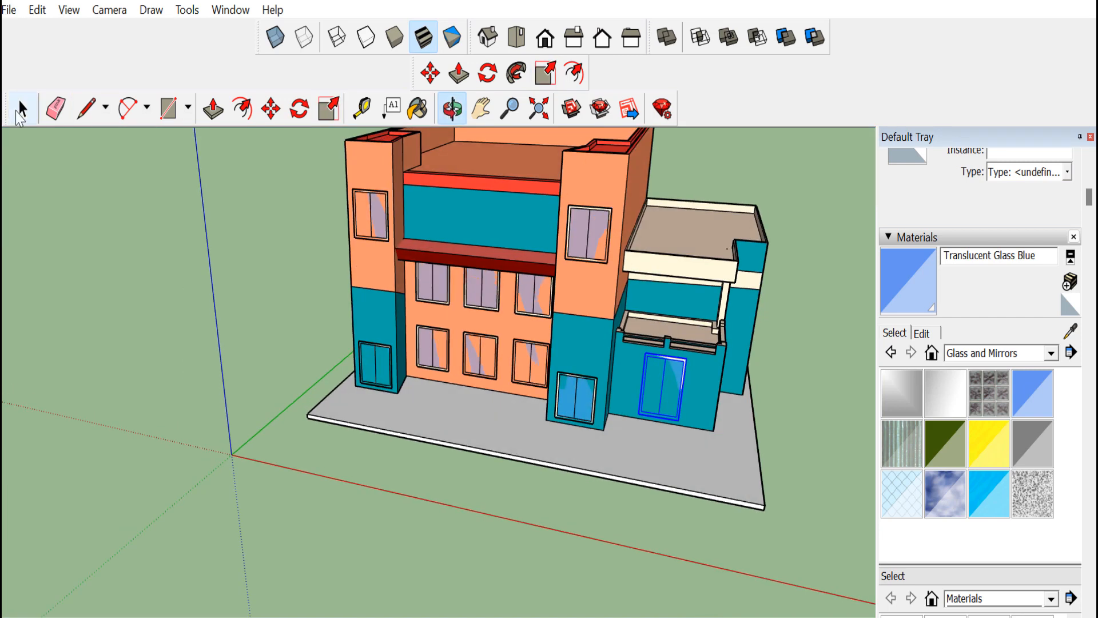
click(331, 118)
drag(473, 255, 476, 274)
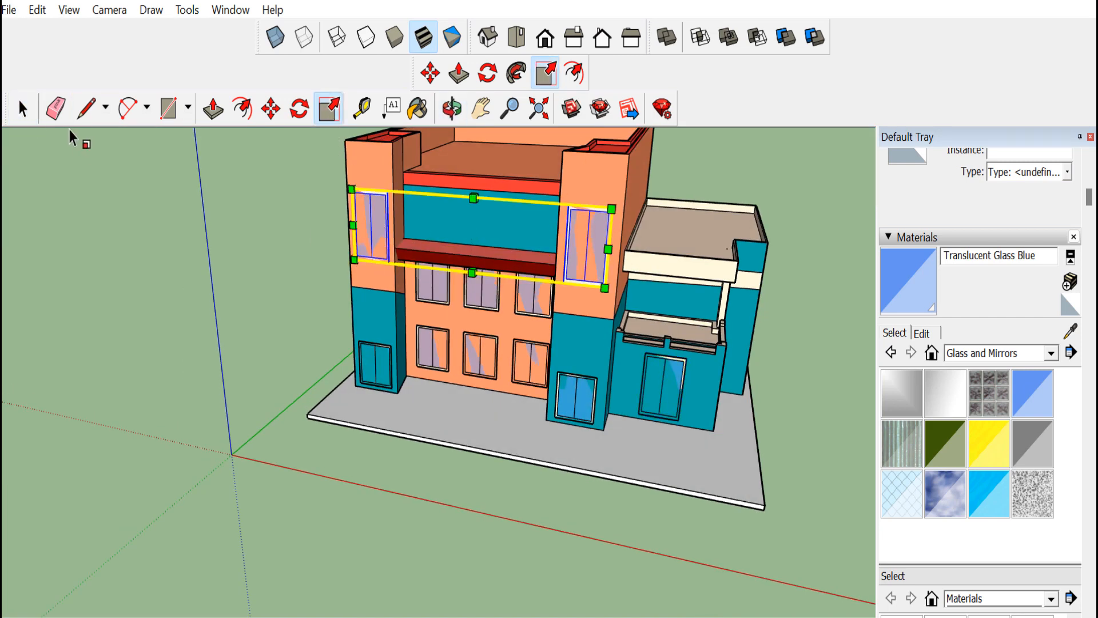
click(24, 115)
click(189, 183)
click(456, 109)
drag(666, 428, 593, 424)
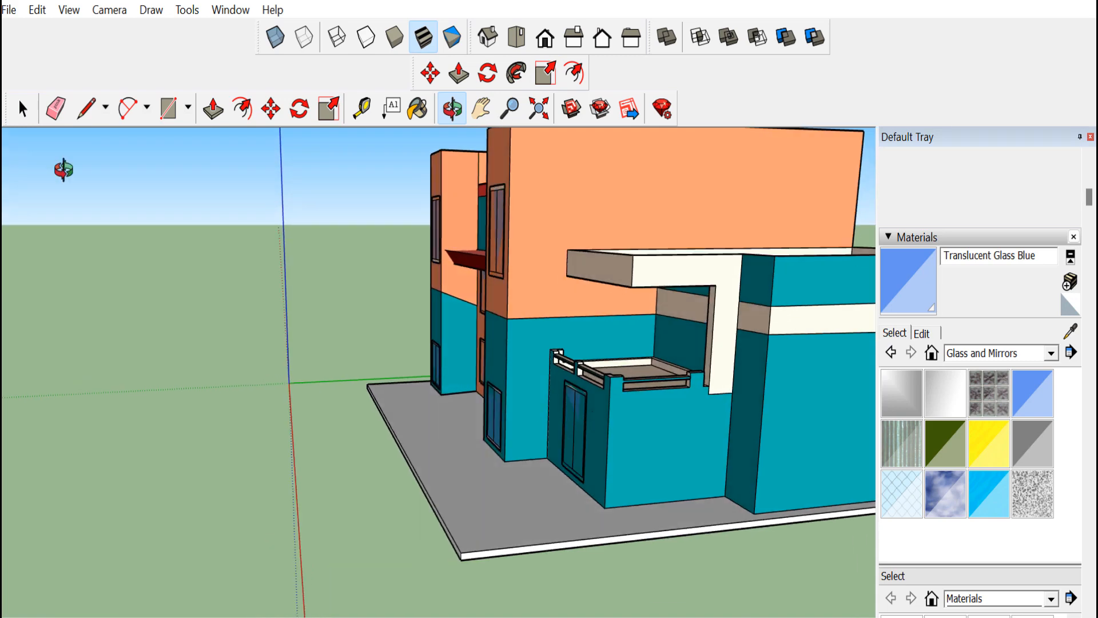
click(579, 431)
key(m)
click(562, 463)
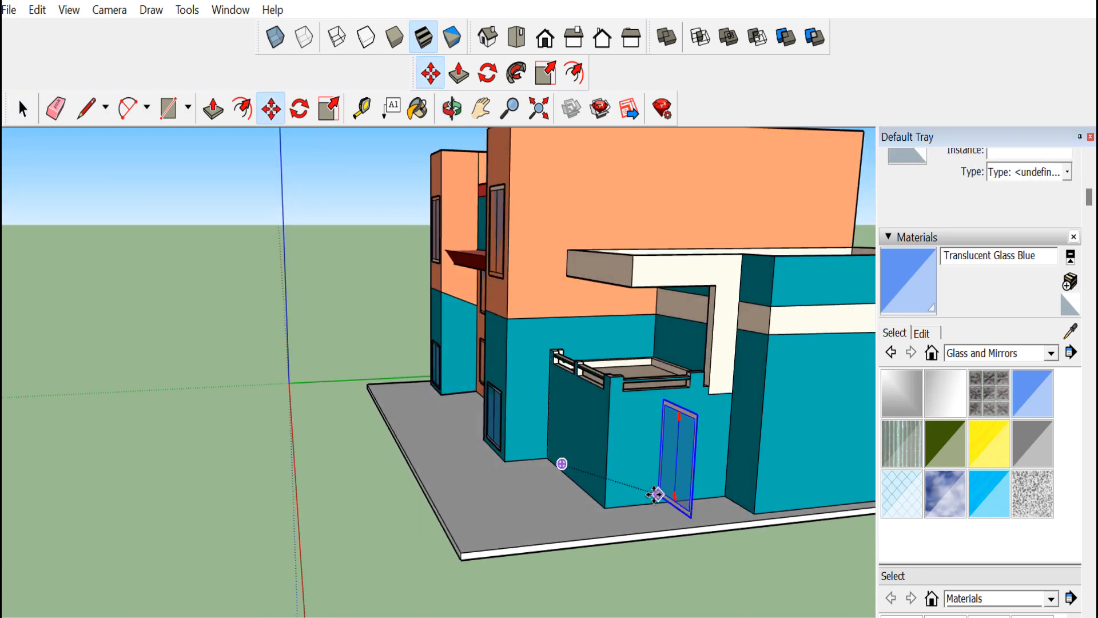
click(24, 114)
Draw a rectangle on the annex side wall for a window
scroll(620, 523, down, 4)
click(620, 523)
scroll(585, 425, up, 2)
middle_drag(585, 425, 748, 428)
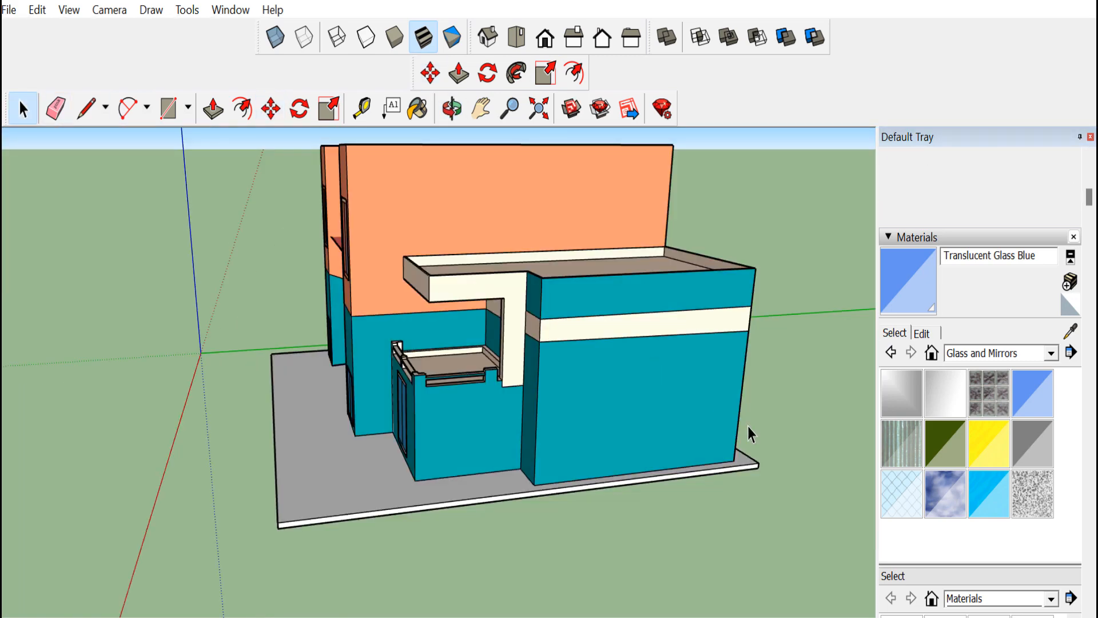
scroll(748, 427, up, 2)
click(170, 108)
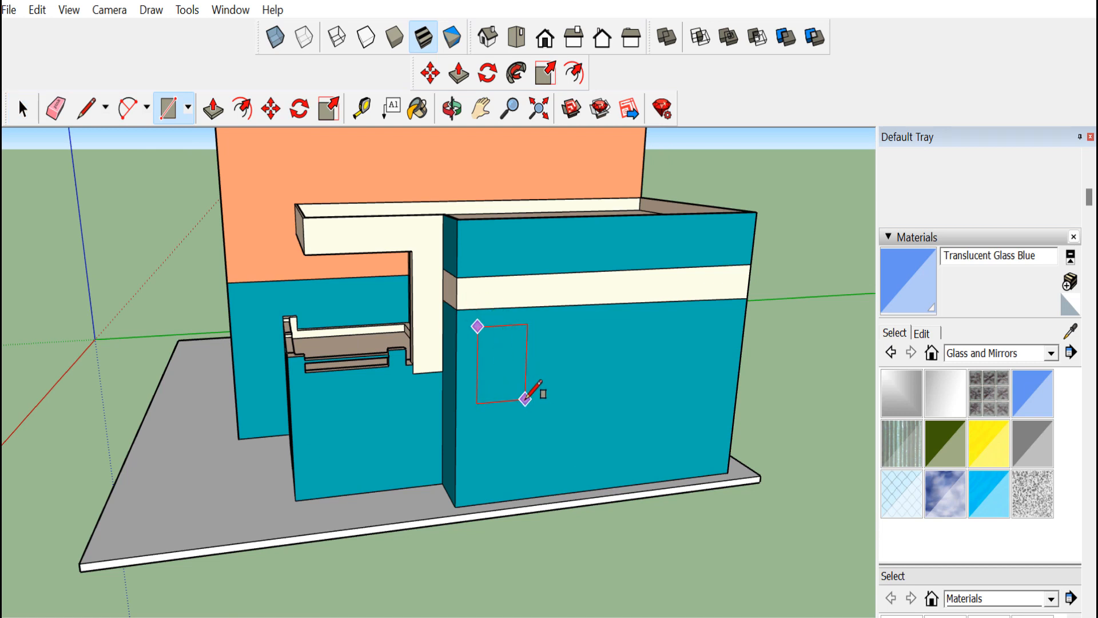
click(529, 401)
click(371, 307)
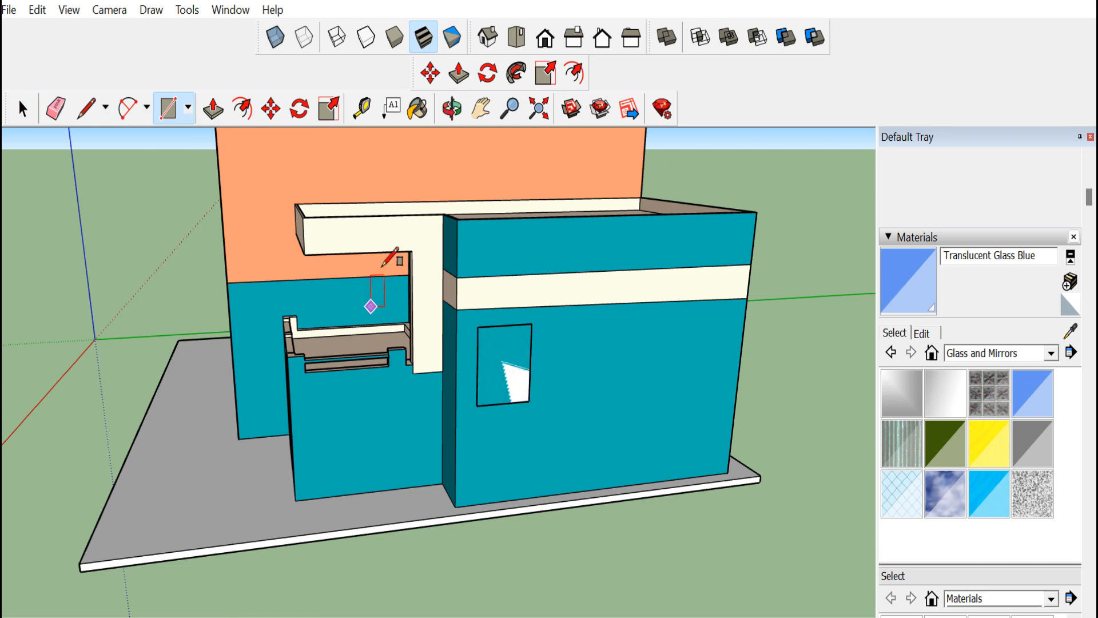
Offset the side window rectangle inward for a frame and draw a vertical line splitting it into two panes
click(452, 108)
scroll(391, 371, up, 3)
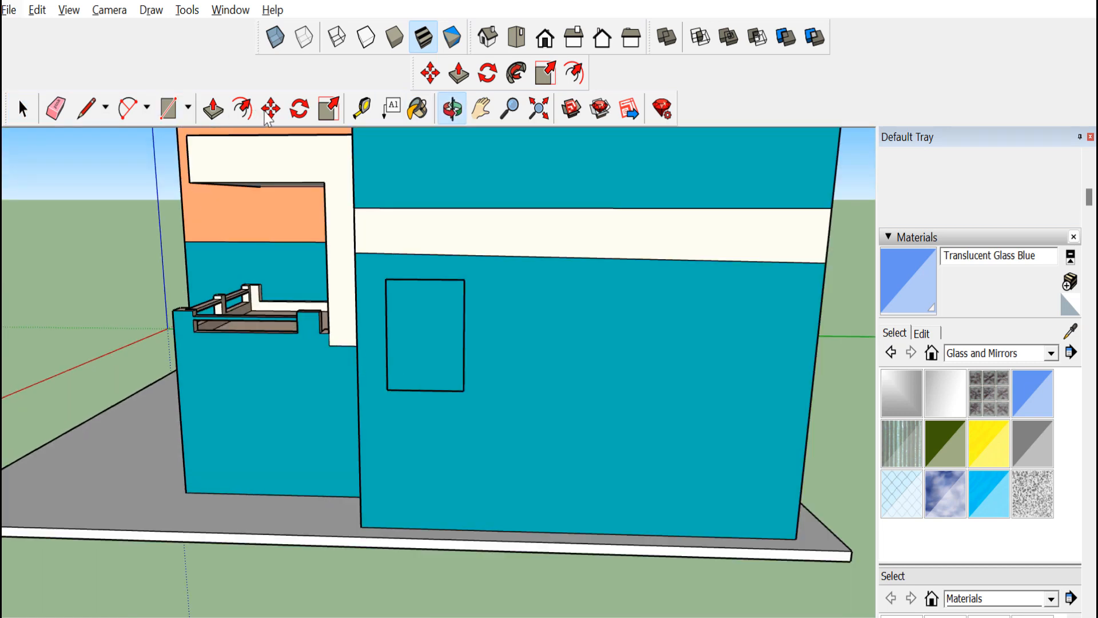
click(242, 109)
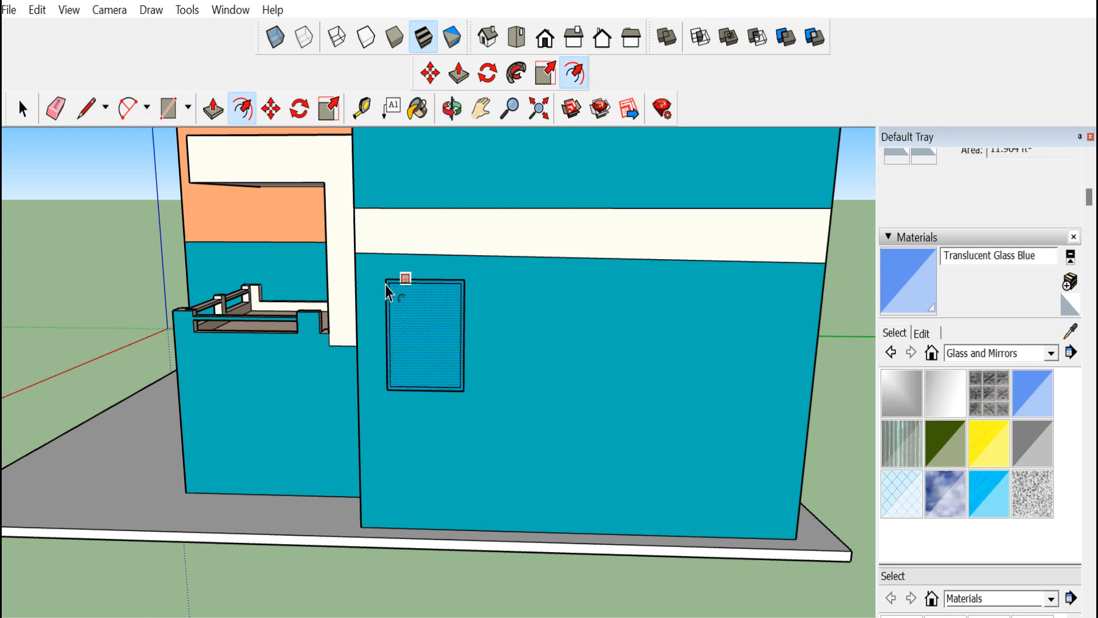
click(86, 108)
click(424, 389)
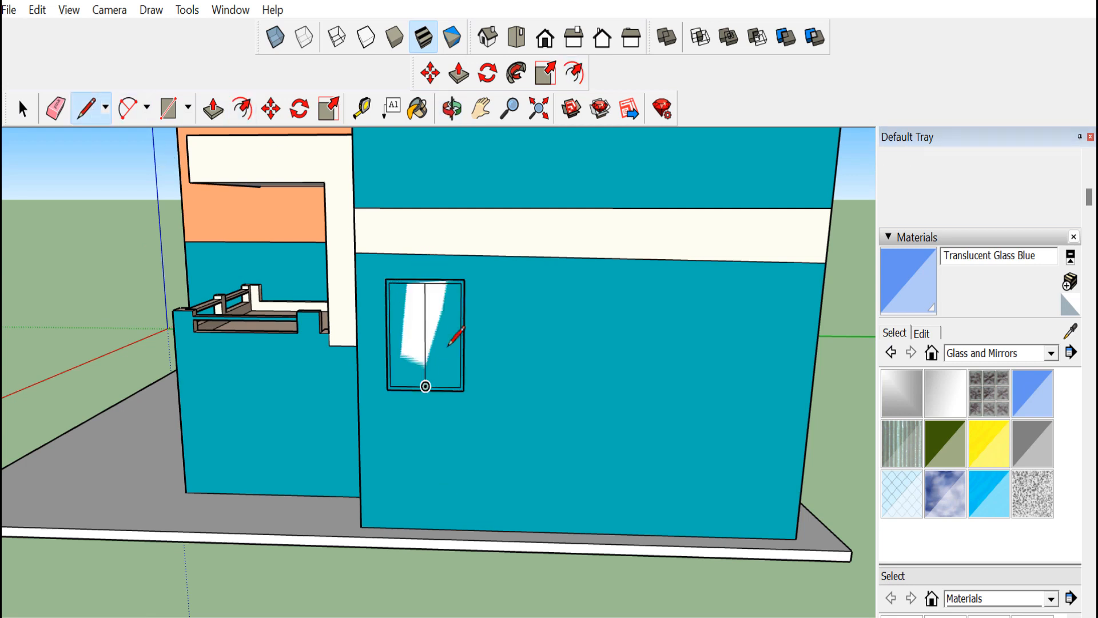
Paint the side window's frame with the pale yellow Color E01 from the Colors collection
click(418, 109)
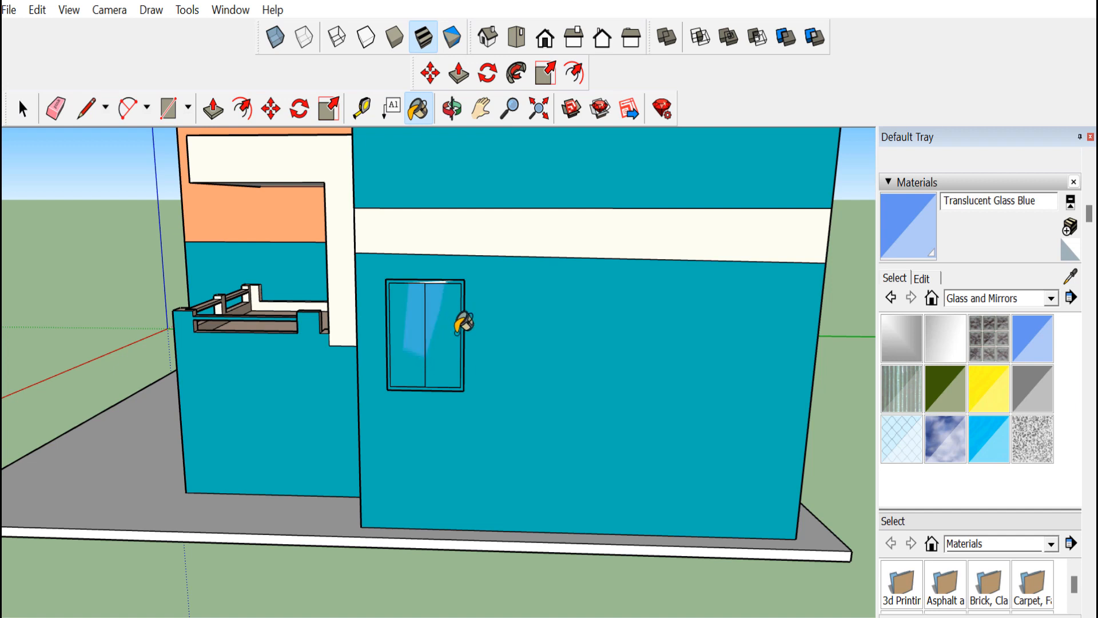
click(1050, 299)
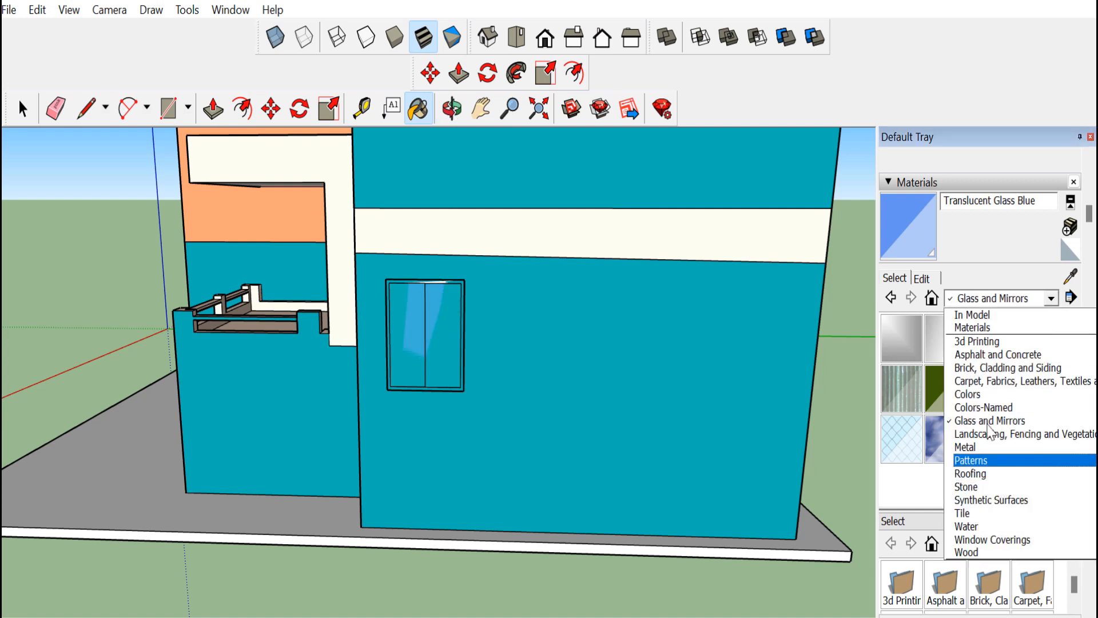
click(984, 406)
scroll(910, 443, down, 3)
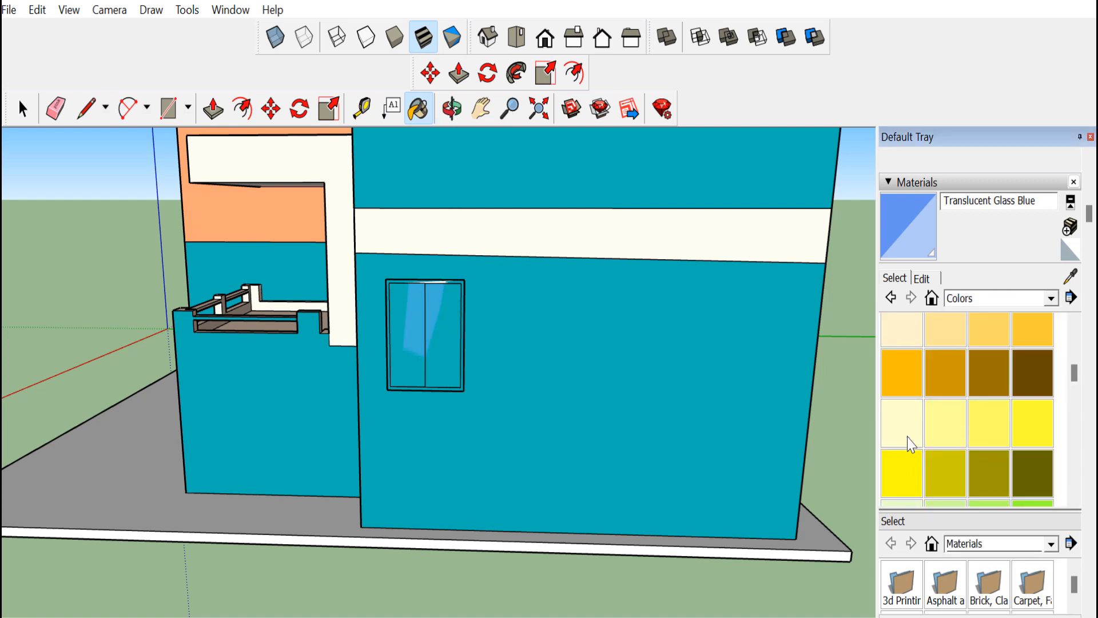
click(902, 423)
scroll(393, 285, up, 5)
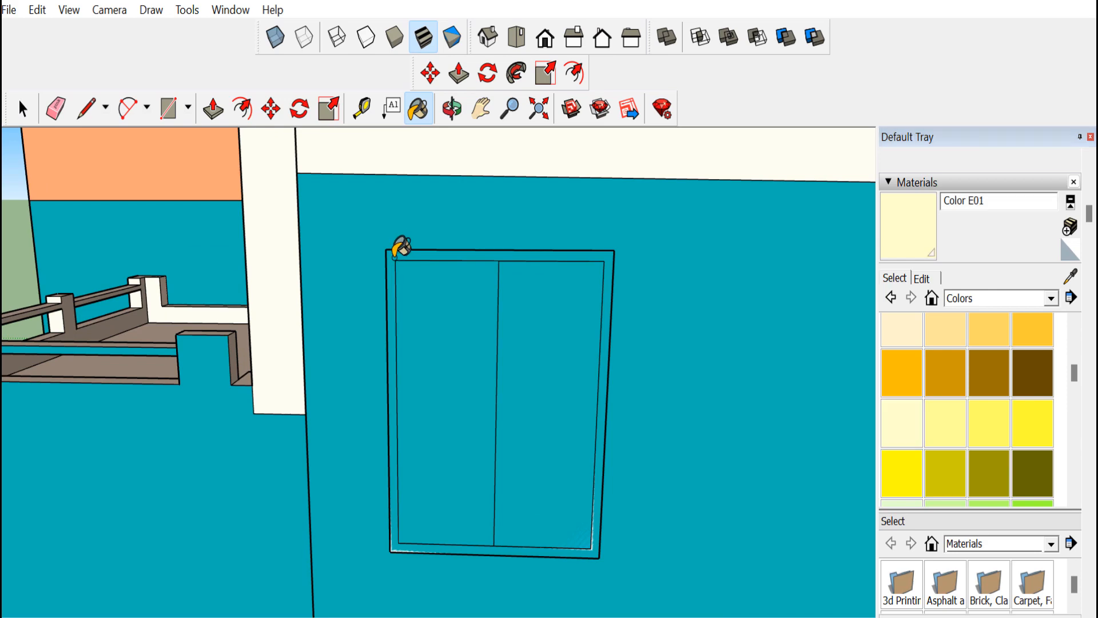
Group the side window together with its frame
click(456, 110)
drag(520, 308, 721, 432)
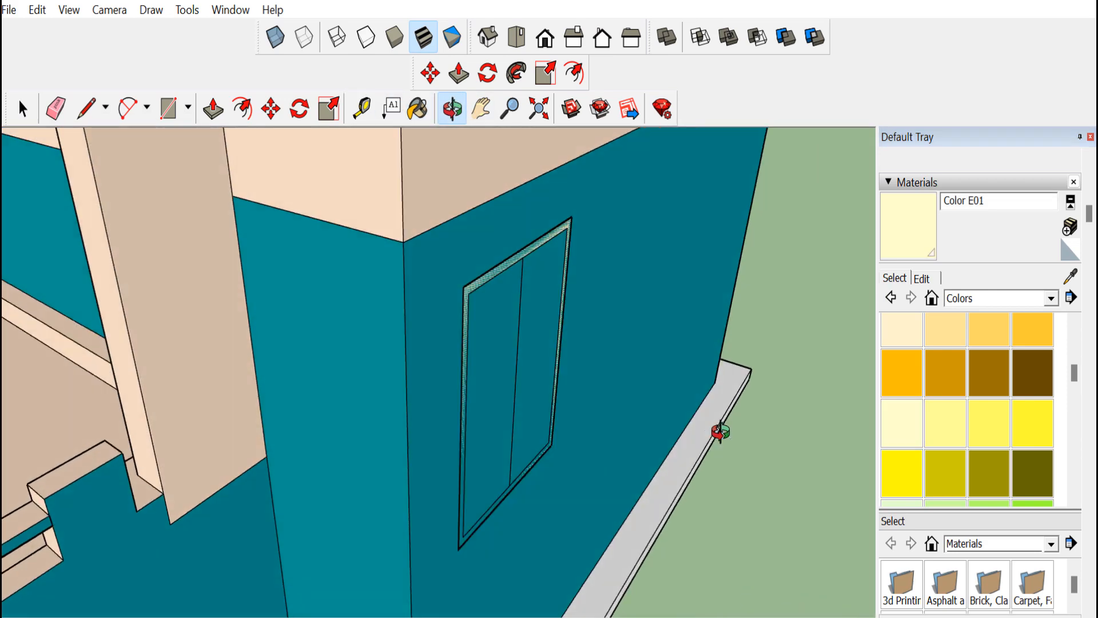
scroll(493, 376, down, 6)
drag(478, 409, 696, 301)
scroll(473, 408, down, 5)
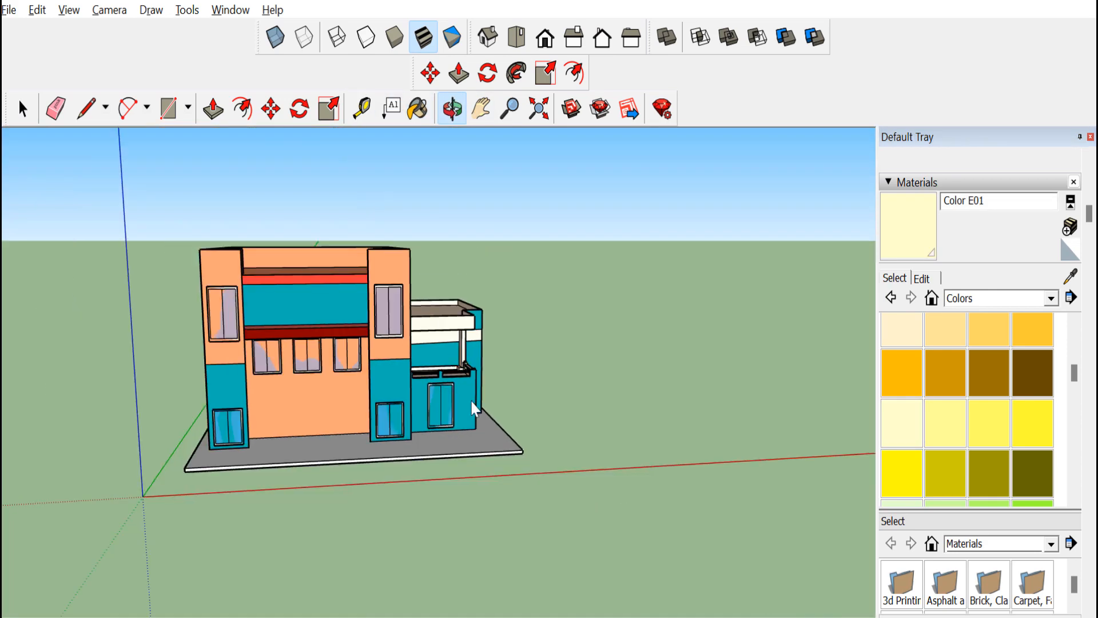
drag(626, 372, 449, 349)
scroll(505, 345, up, 7)
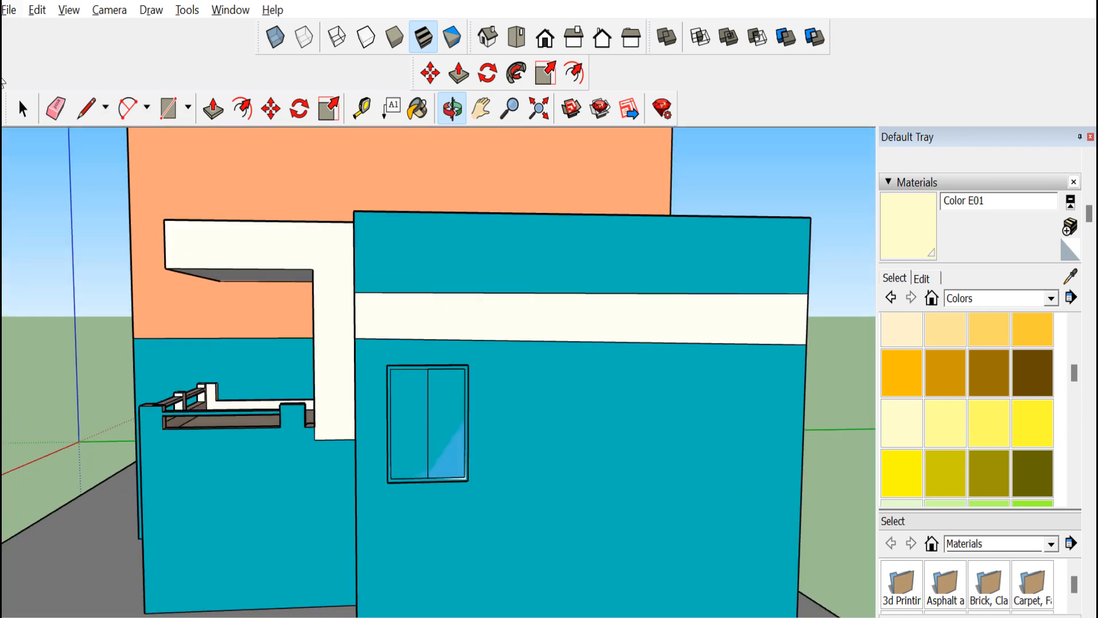
click(416, 382)
scroll(449, 381, up, 5)
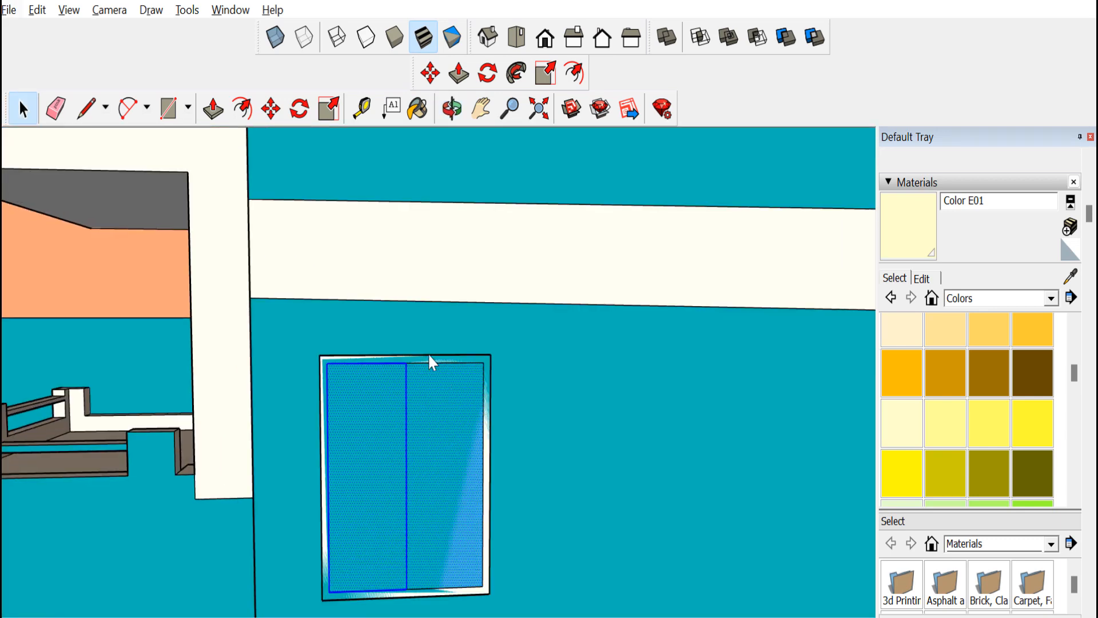
triple_click(428, 374)
right_click(427, 374)
click(479, 211)
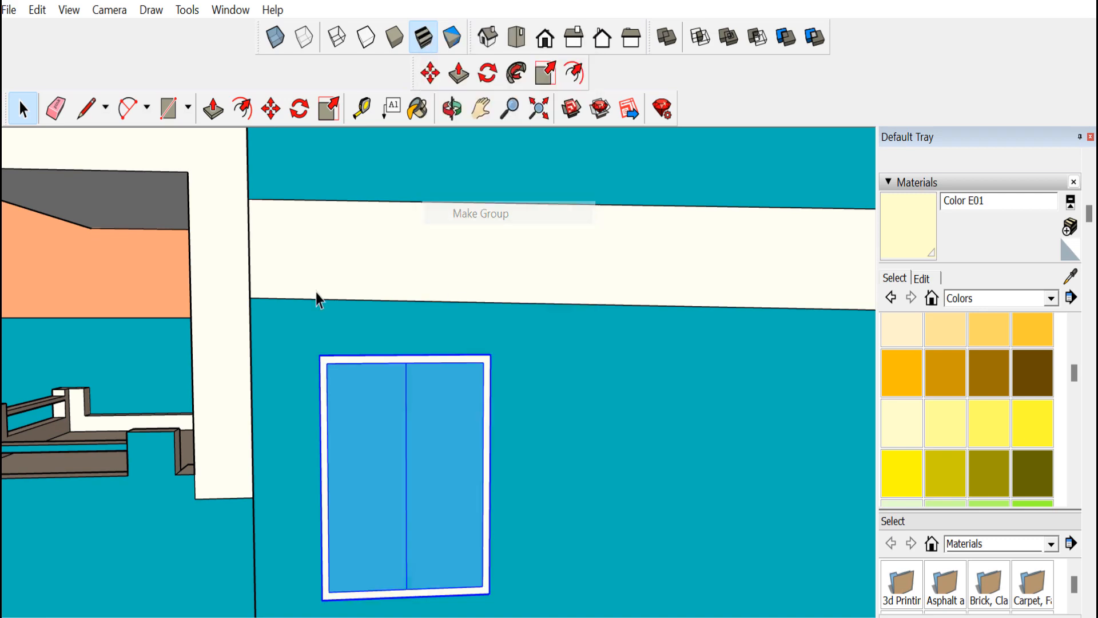
Copy the grouped window twice along the annex side wall to make a row of three windows
scroll(300, 164, down, 3)
key(m)
click(319, 453)
key(ctrl)
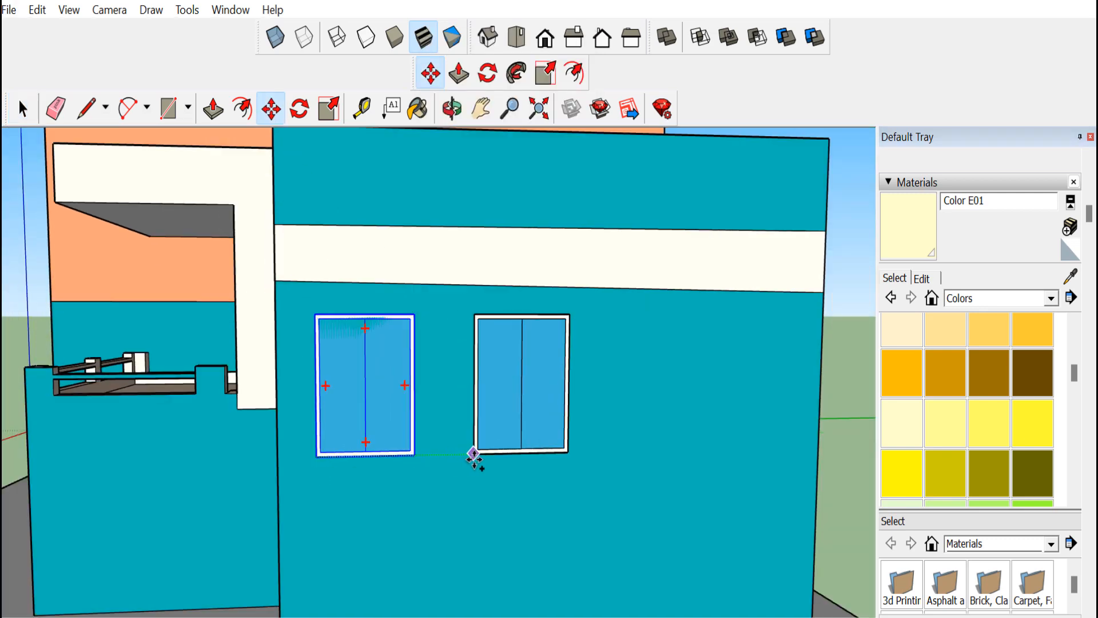
click(504, 457)
click(509, 454)
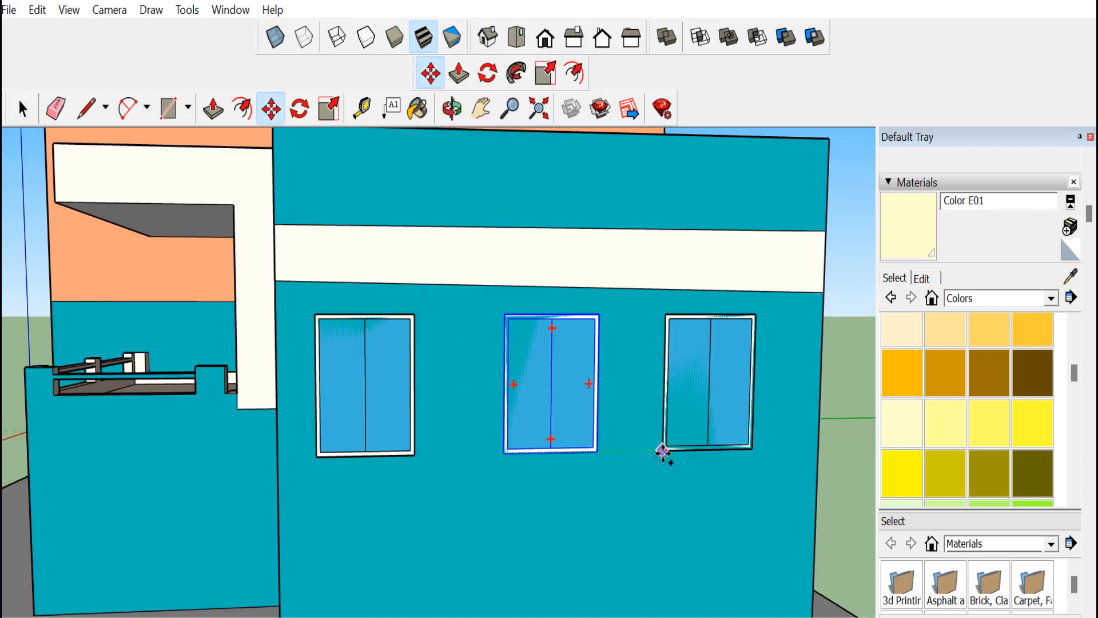
click(669, 454)
scroll(614, 437, down, 3)
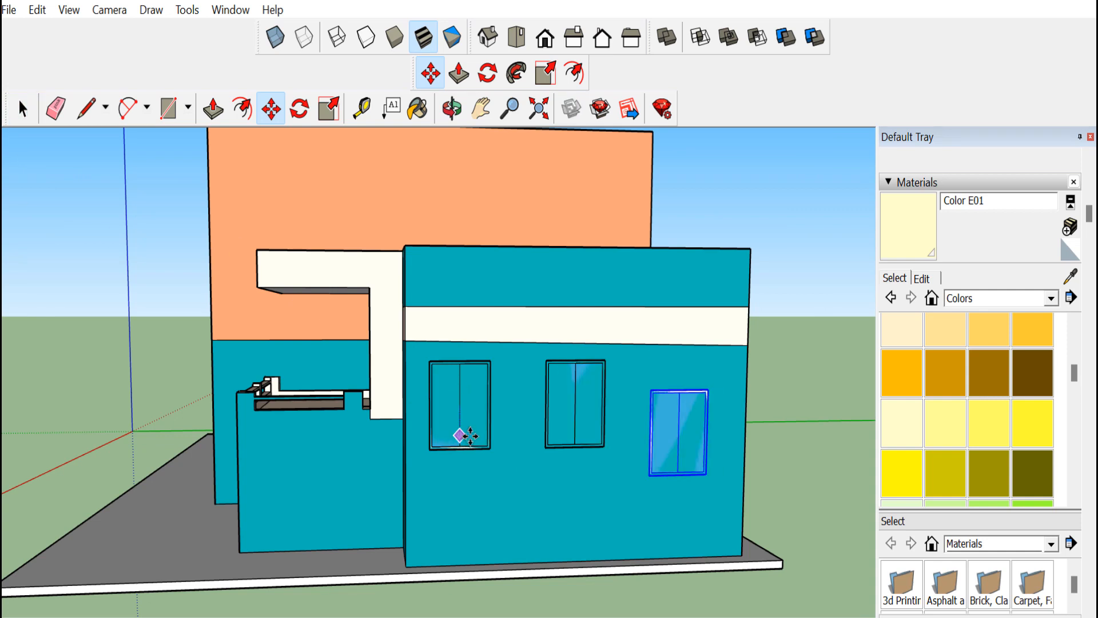
key(space)
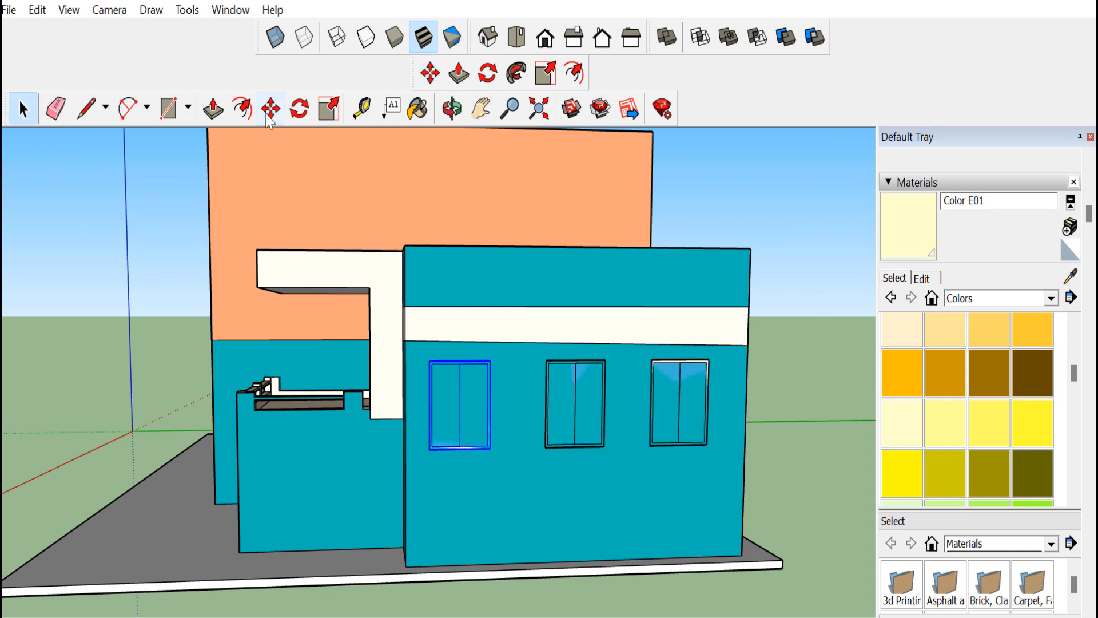
Copy one side window onto the annex's front wall beside the door
click(268, 112)
click(430, 449)
key(ctrl)
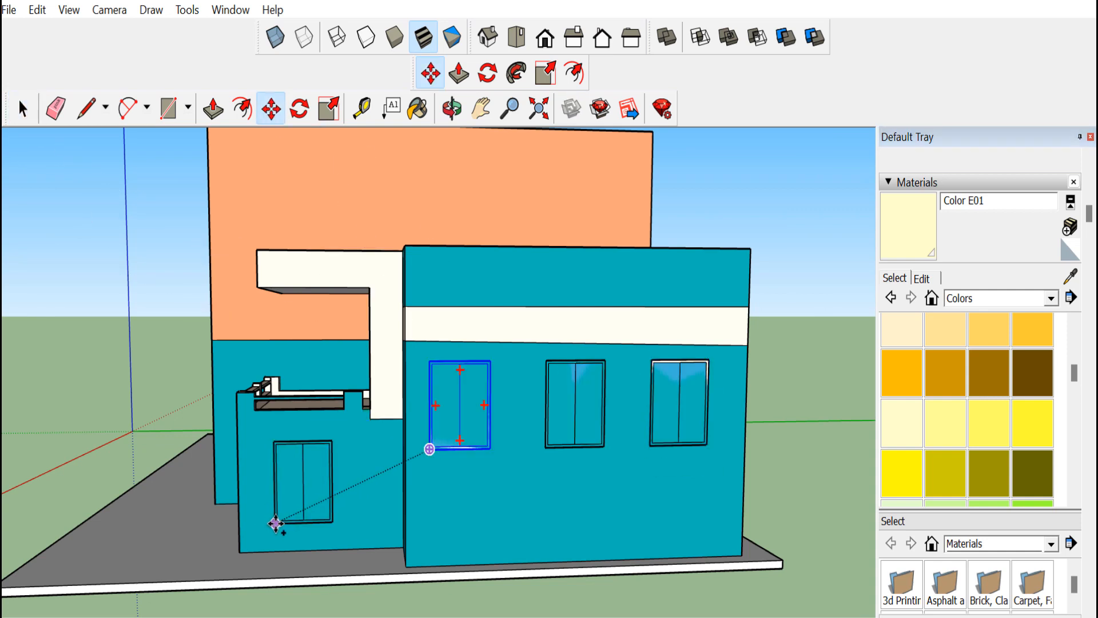
click(287, 523)
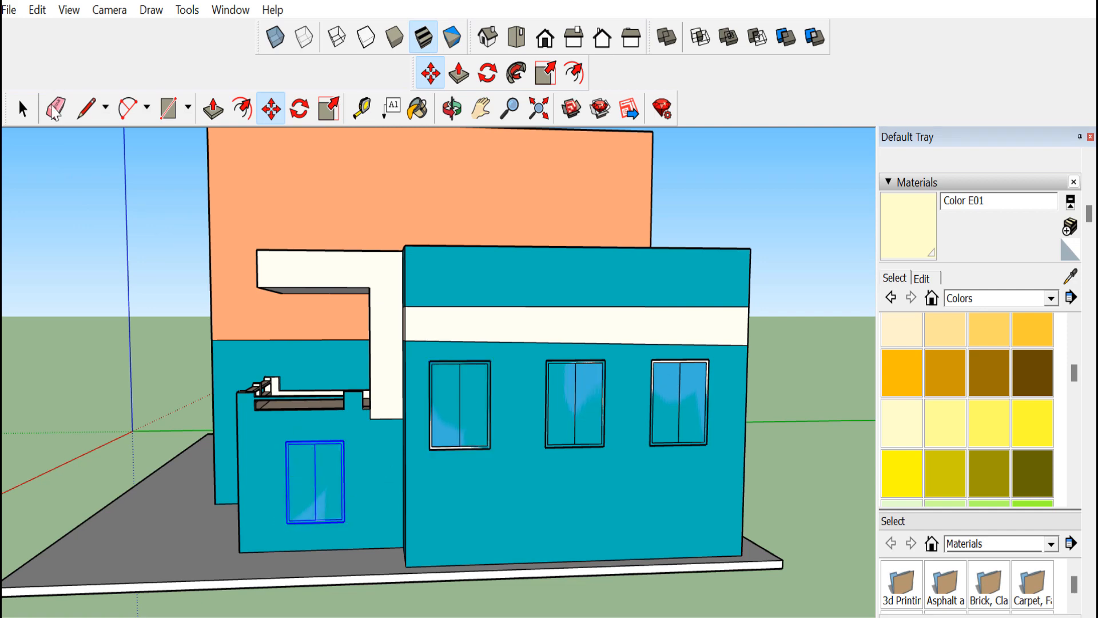
Copy the three middle front windows straight down onto the ground floor of the front wall
click(445, 115)
drag(382, 343, 622, 459)
scroll(615, 480, down, 6)
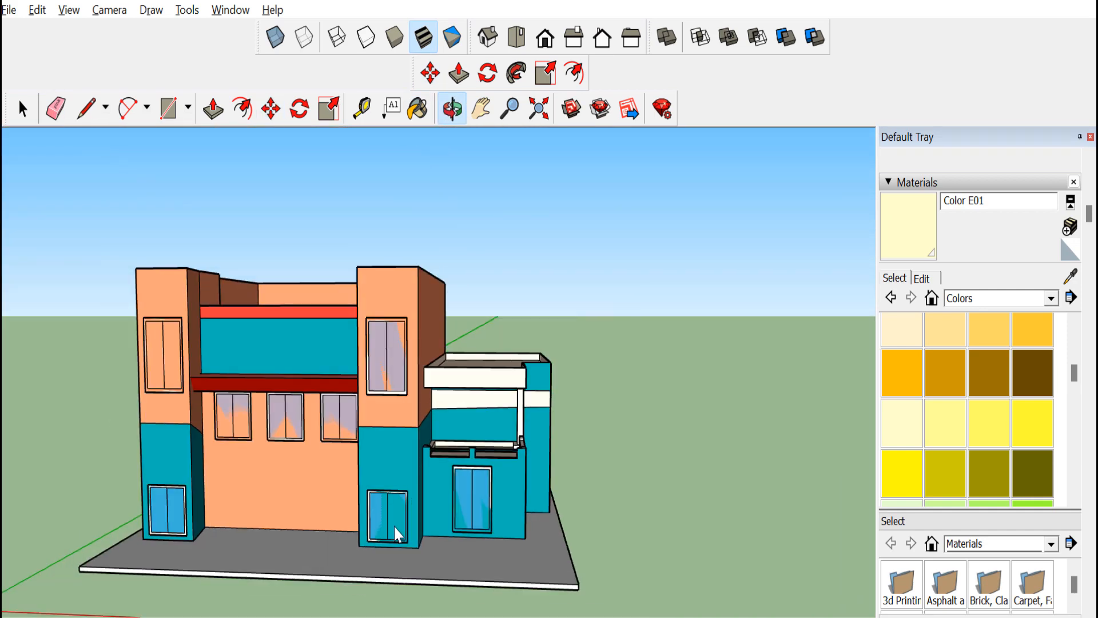
scroll(368, 527, up, 3)
drag(228, 507, 275, 488)
click(21, 110)
click(207, 402)
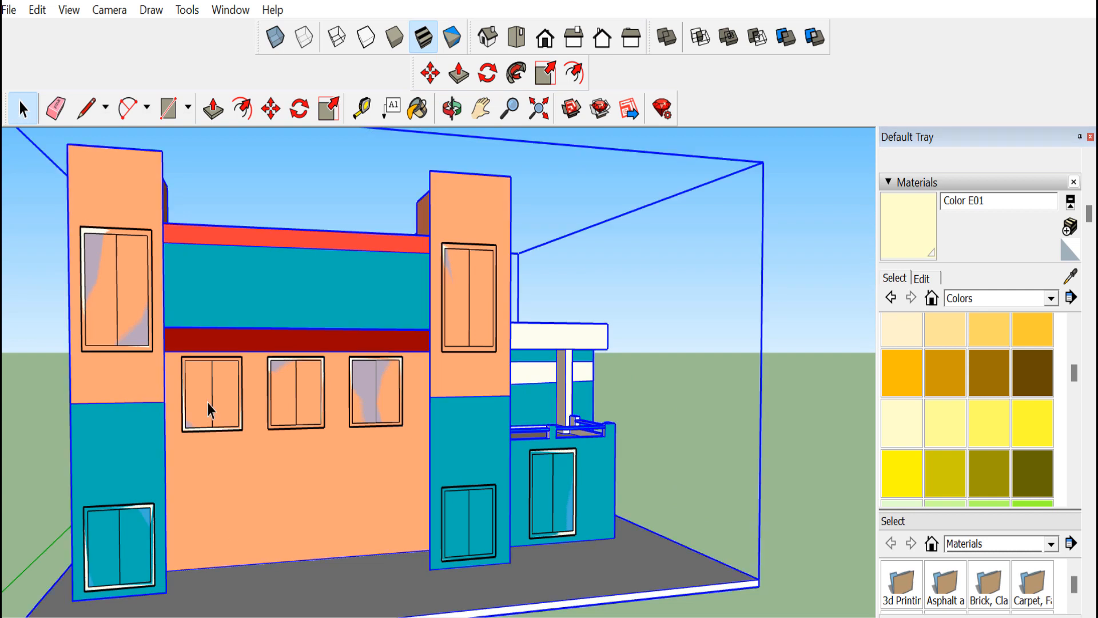
click(211, 404)
key(m)
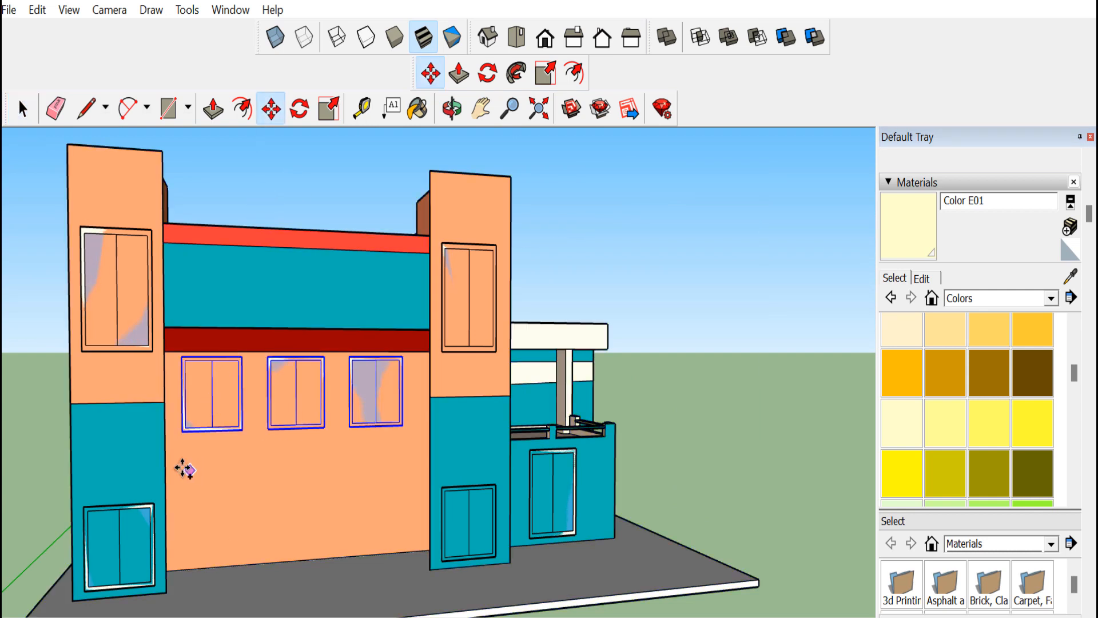
click(182, 430)
key(ctrl)
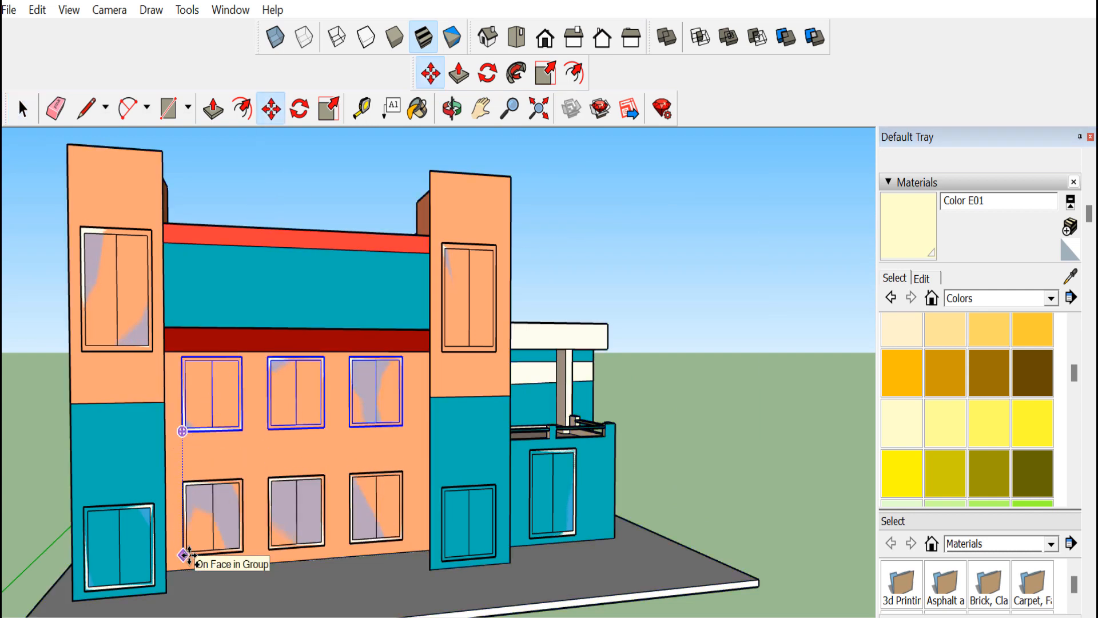
click(185, 555)
key(o)
scroll(287, 422, down, 5)
drag(287, 421, 251, 416)
drag(313, 473, 248, 384)
scroll(249, 392, up, 2)
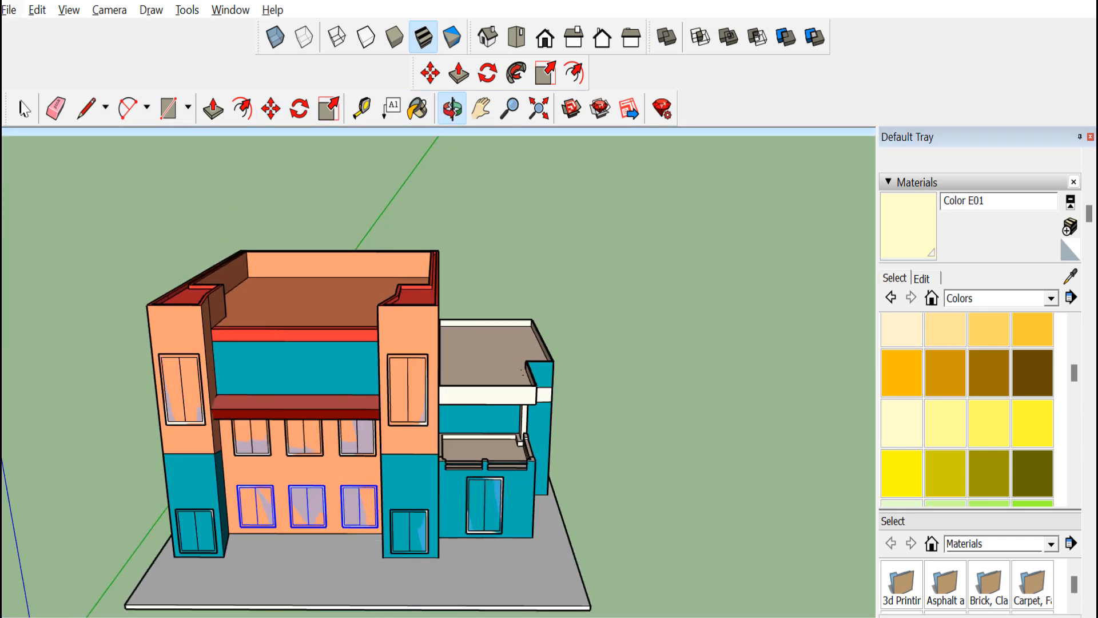
key(space)
click(241, 379)
right_click(279, 369)
click(38, 12)
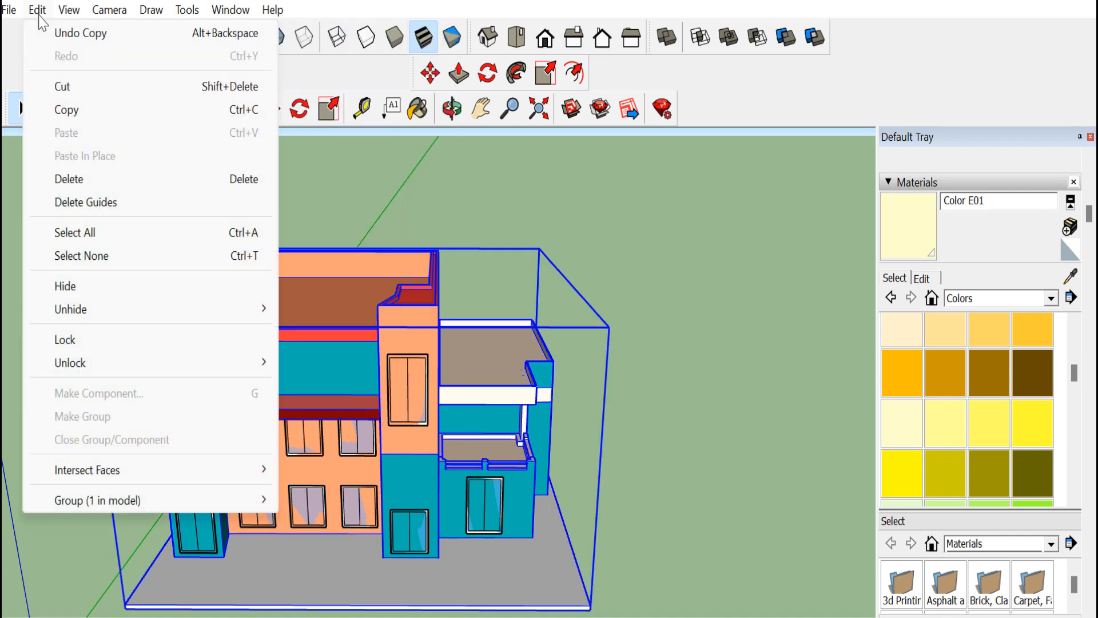
mouse_move(22, 12)
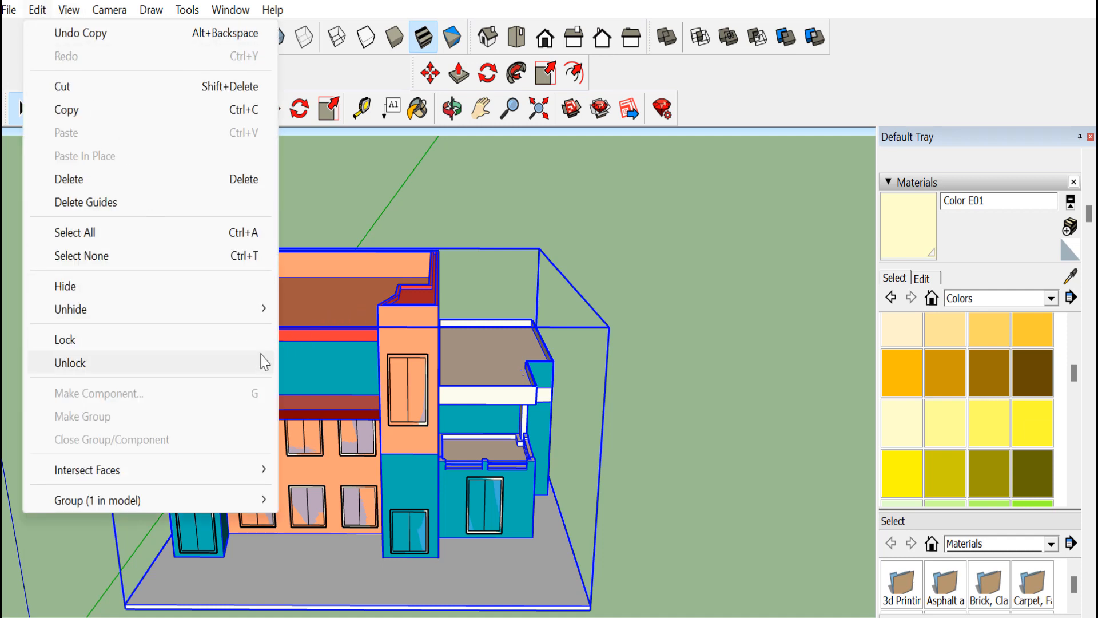
right_click(347, 320)
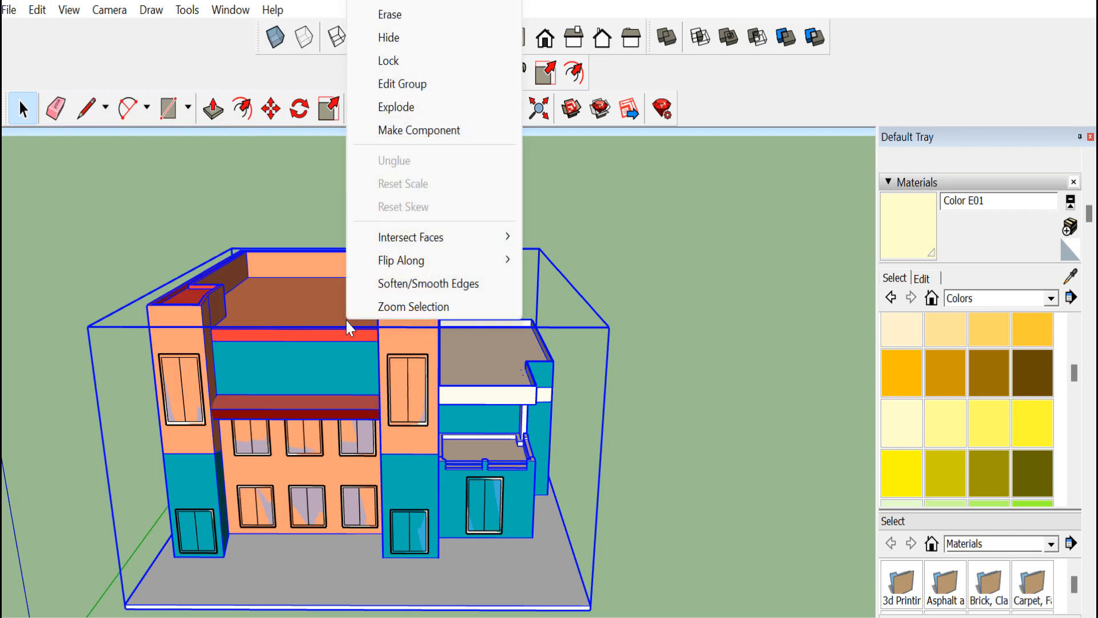
click(402, 83)
middle_drag(441, 141, 115, 301)
scroll(580, 424, down, 3)
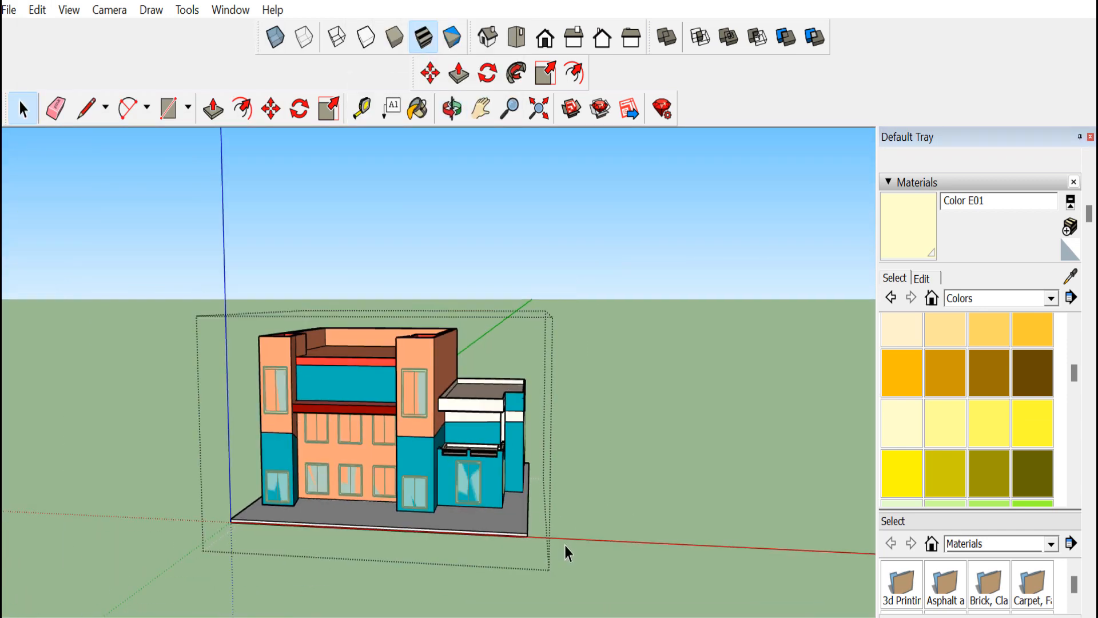
click(452, 108)
drag(375, 400, 375, 466)
click(22, 109)
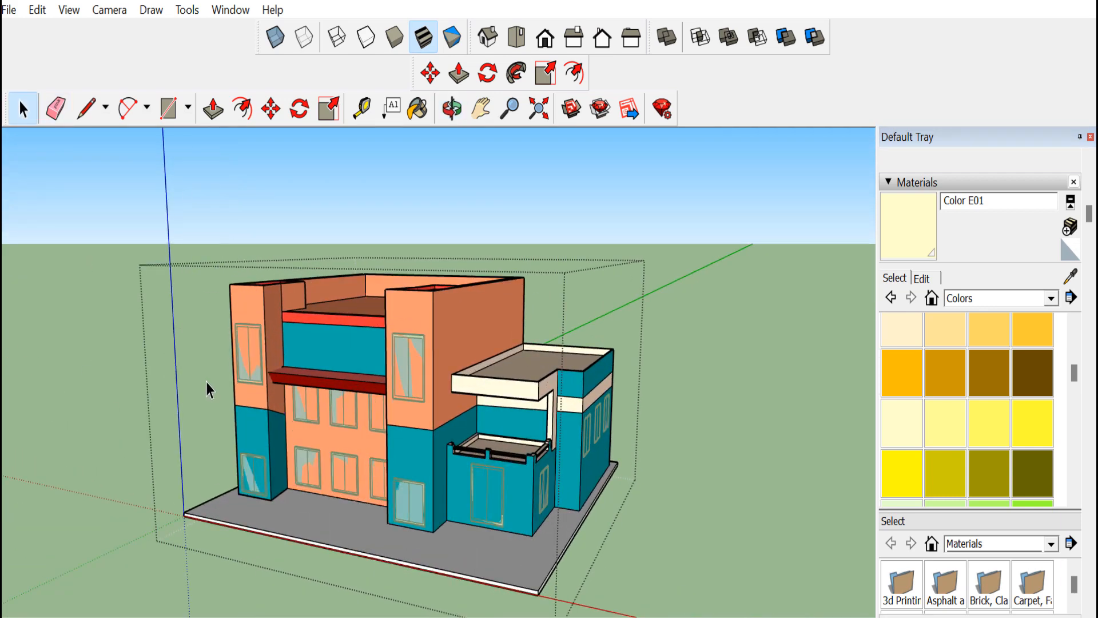
click(677, 526)
Explode the building group
right_click(262, 356)
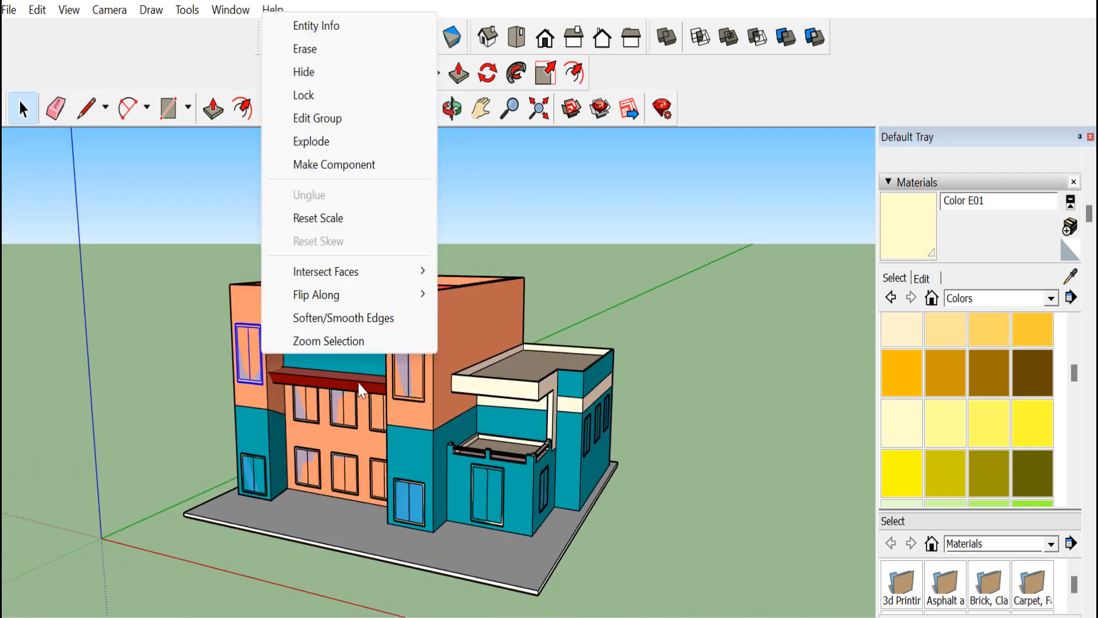
click(465, 350)
right_click(467, 350)
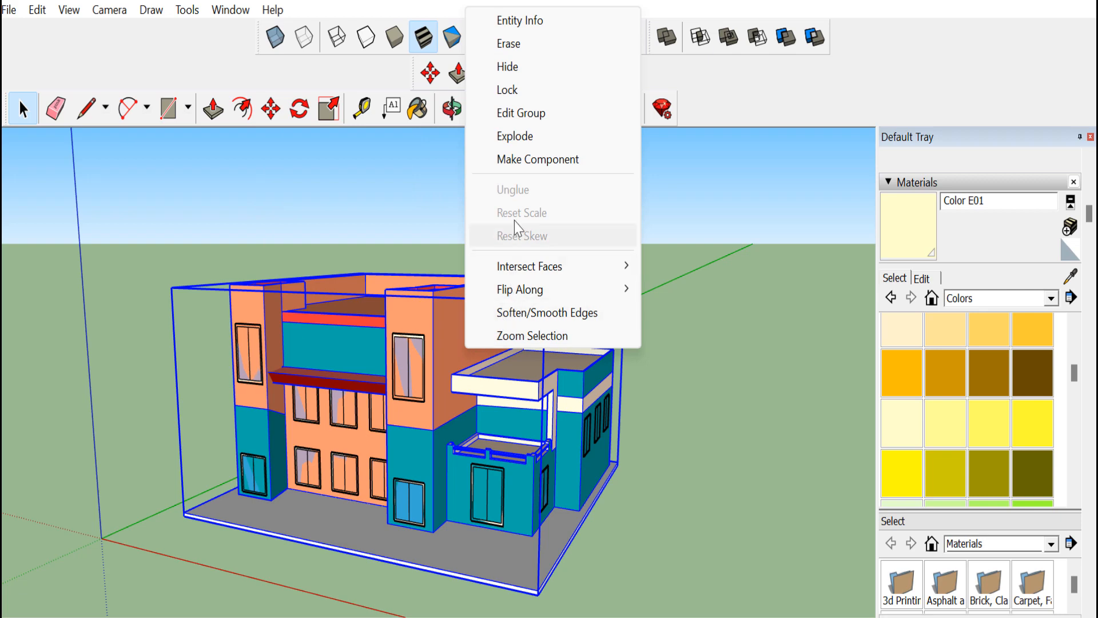
click(515, 136)
click(422, 137)
Pick the Translucent Glass Tinted material from the Glass and Mirrors collection
click(453, 109)
drag(339, 415, 492, 407)
scroll(292, 423, up, 3)
drag(250, 434, 252, 455)
click(1052, 298)
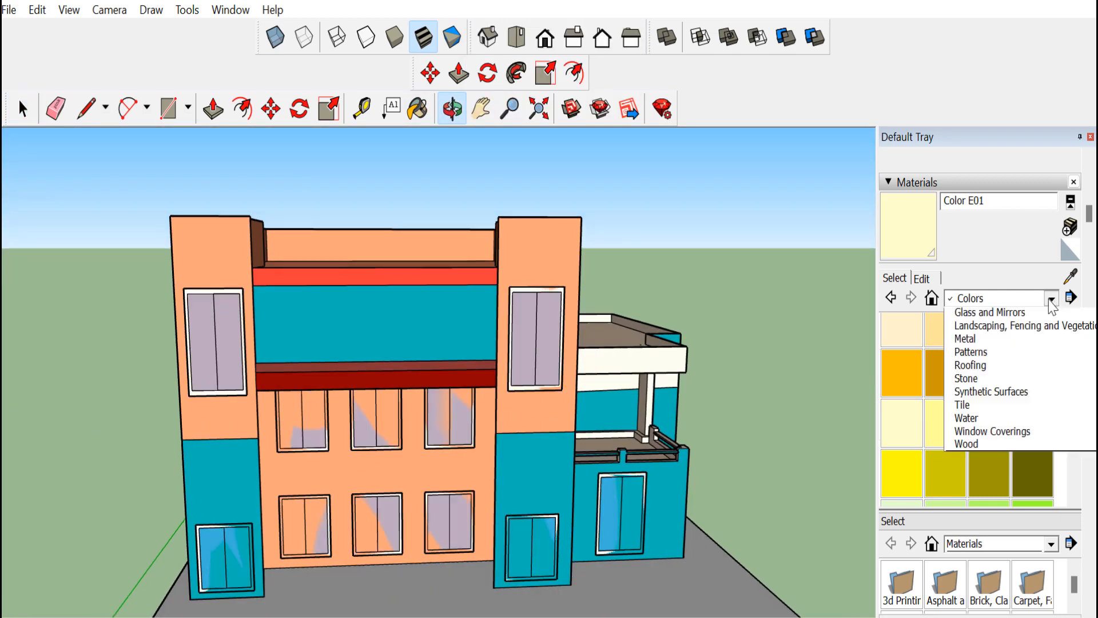
click(1018, 423)
click(993, 444)
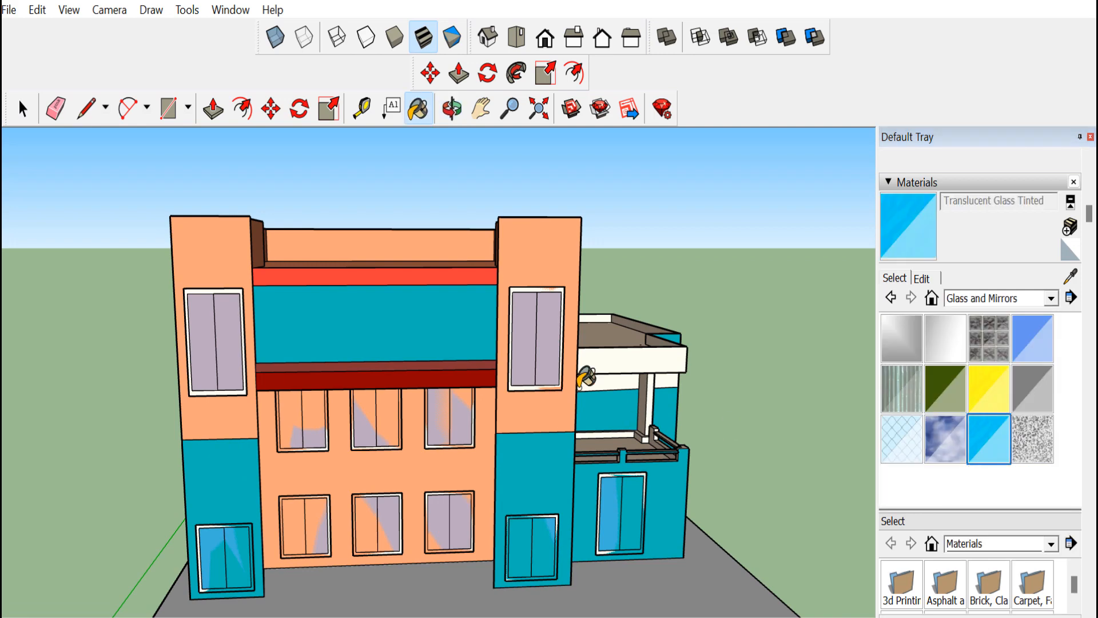
Orbit and zoom around the building to review the windows
drag(475, 183, 392, 355)
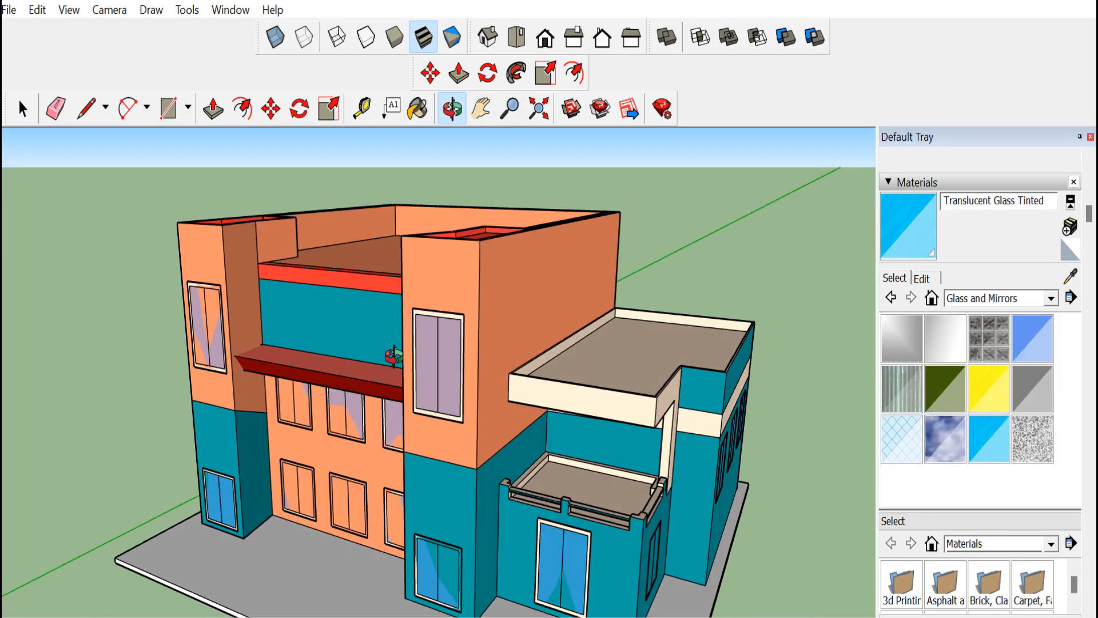
scroll(393, 358, down, 3)
drag(394, 498, 406, 454)
scroll(407, 453, up, 3)
drag(363, 499, 442, 525)
scroll(437, 493, down, 3)
click(485, 47)
drag(402, 463, 584, 433)
scroll(312, 380, up, 3)
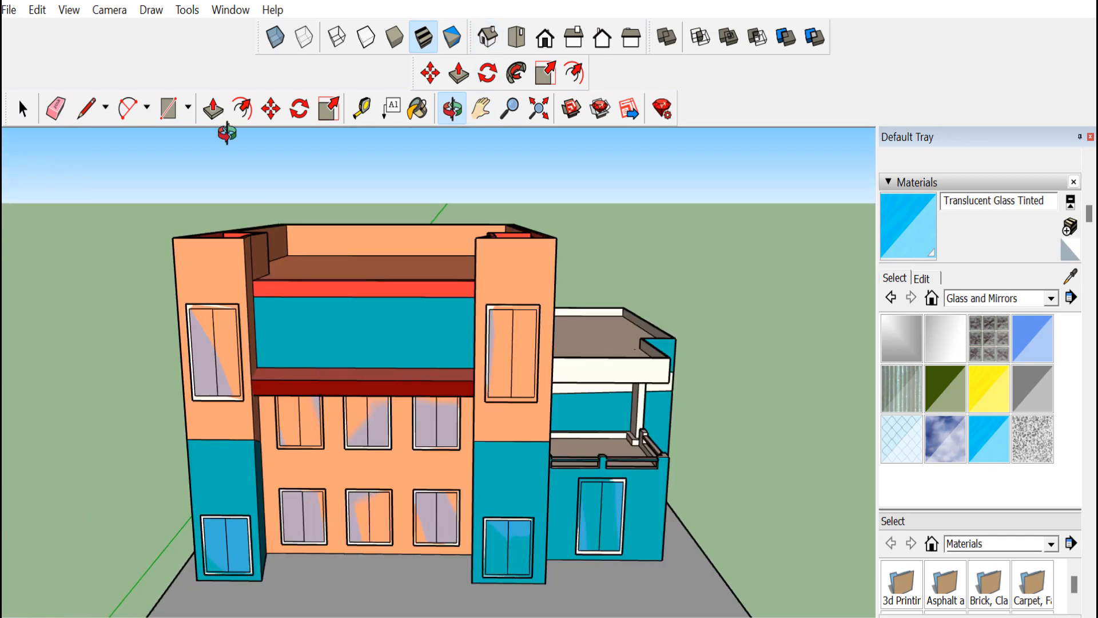
Create extruded 3D text reading SCHOOL in Roboto Slab Black, 10" high, and place it on the front wall
click(66, 10)
mouse_move(187, 10)
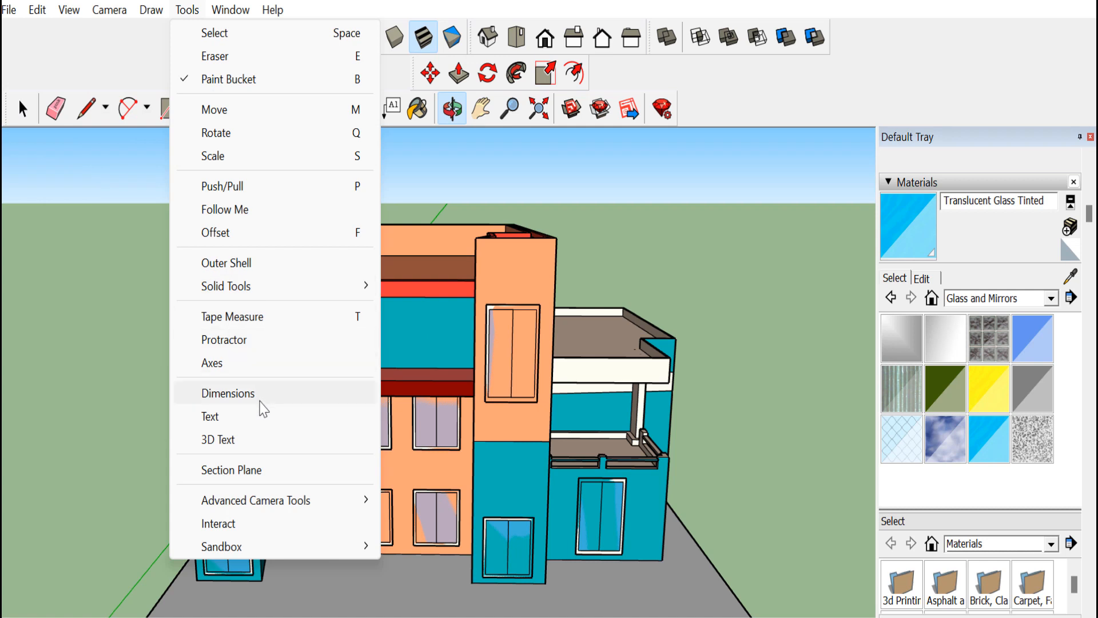
click(261, 442)
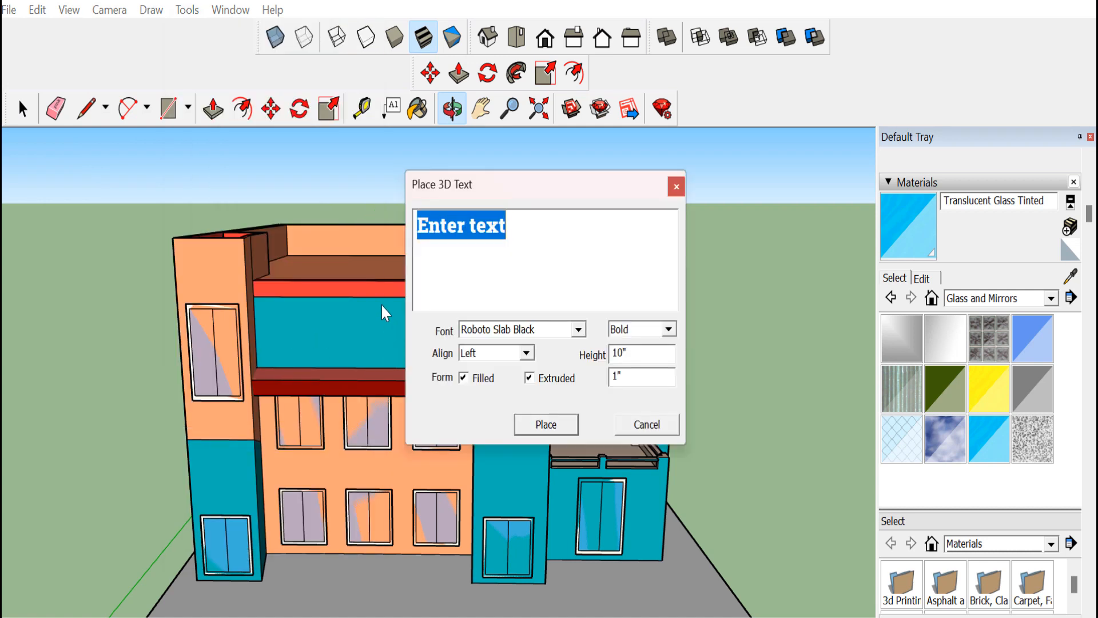
text(SCHOOL)
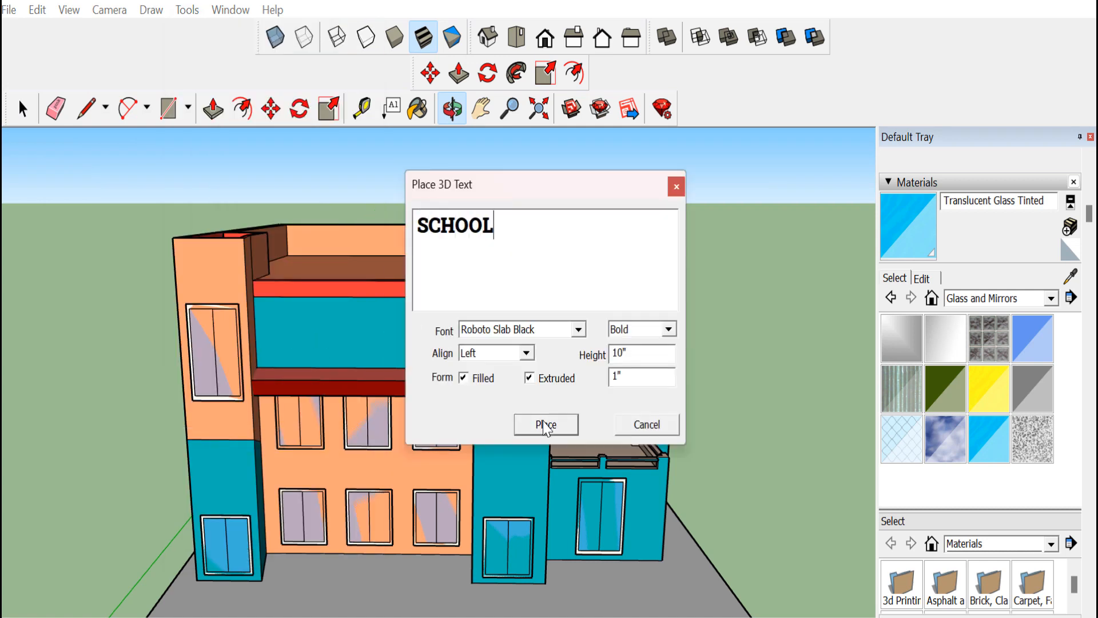
click(546, 424)
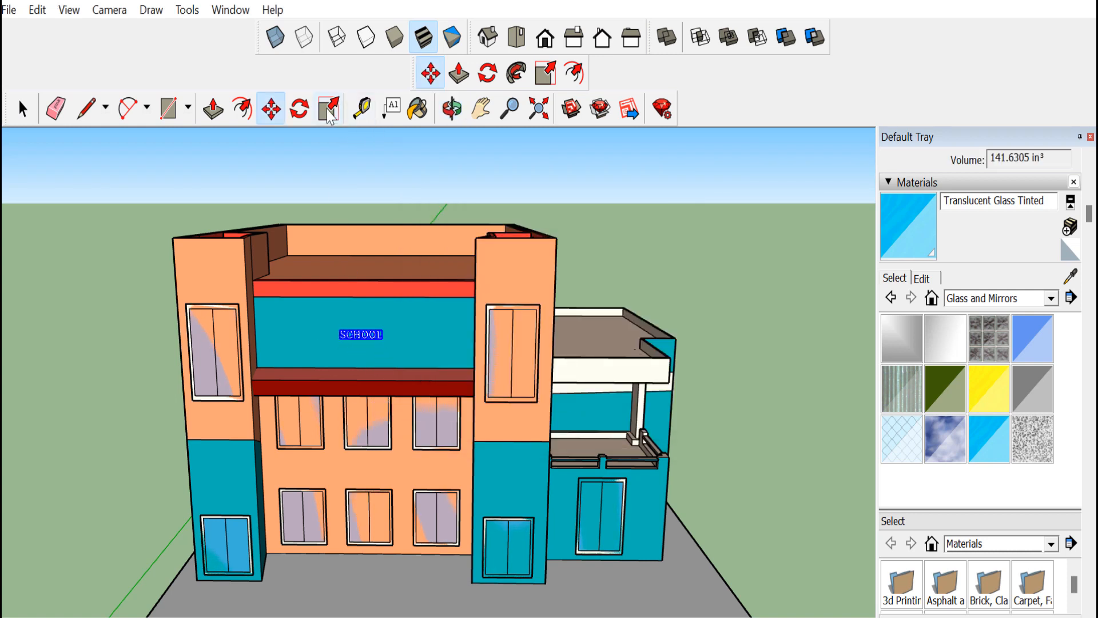
Scale the SCHOOL text up so it fills the teal panel on the front wall
key(s)
drag(387, 342, 527, 442)
key(Escape)
scroll(388, 340, up, 4)
scroll(388, 342, up, 1)
drag(297, 321, 163, 244)
click(24, 110)
scroll(241, 321, down, 3)
scroll(355, 343, down, 2)
scroll(228, 228, up, 4)
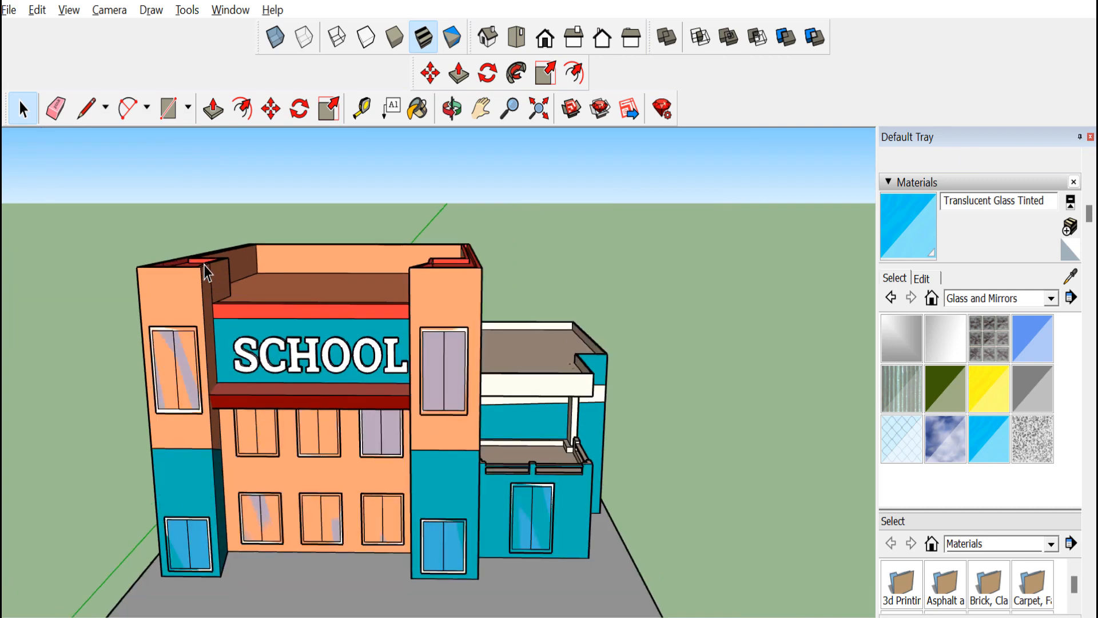
Move the SCHOOL text slightly sideways to centre it on the panel
key(m)
drag(316, 373, 310, 372)
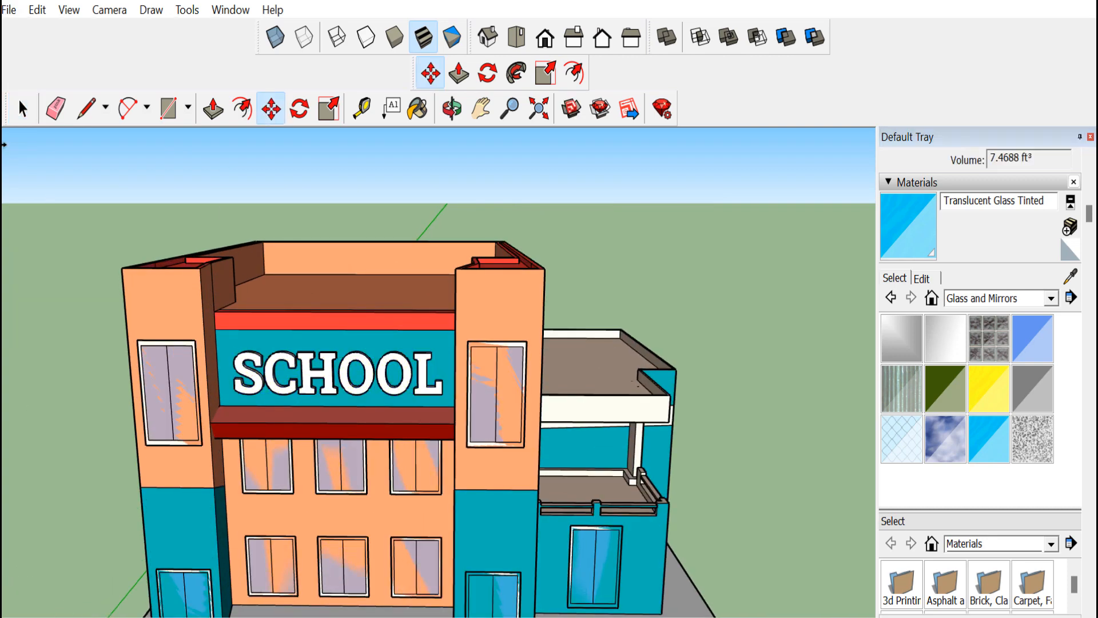
click(23, 111)
Paint the SCHOOL letters with Color K08 from the Colors material collection
click(418, 108)
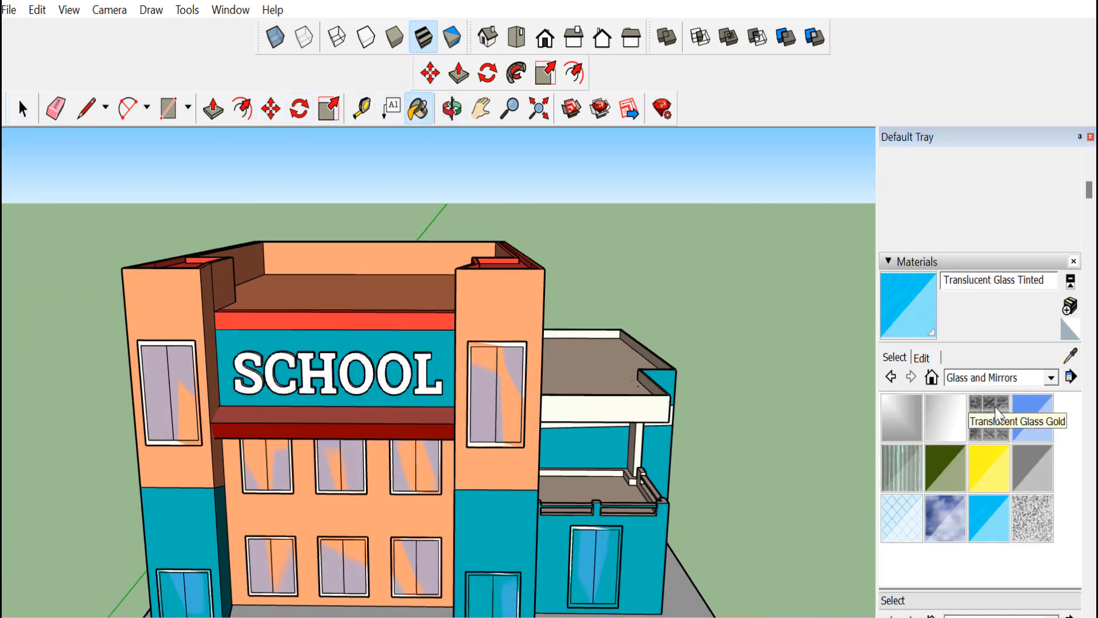
click(1051, 433)
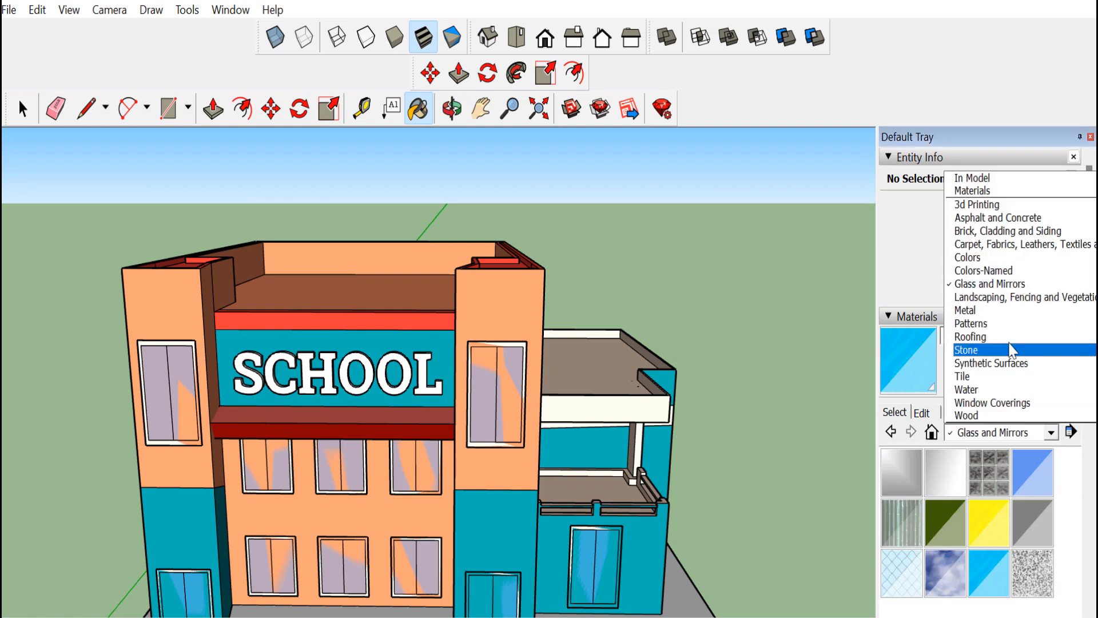
click(918, 277)
scroll(979, 524, down, 6)
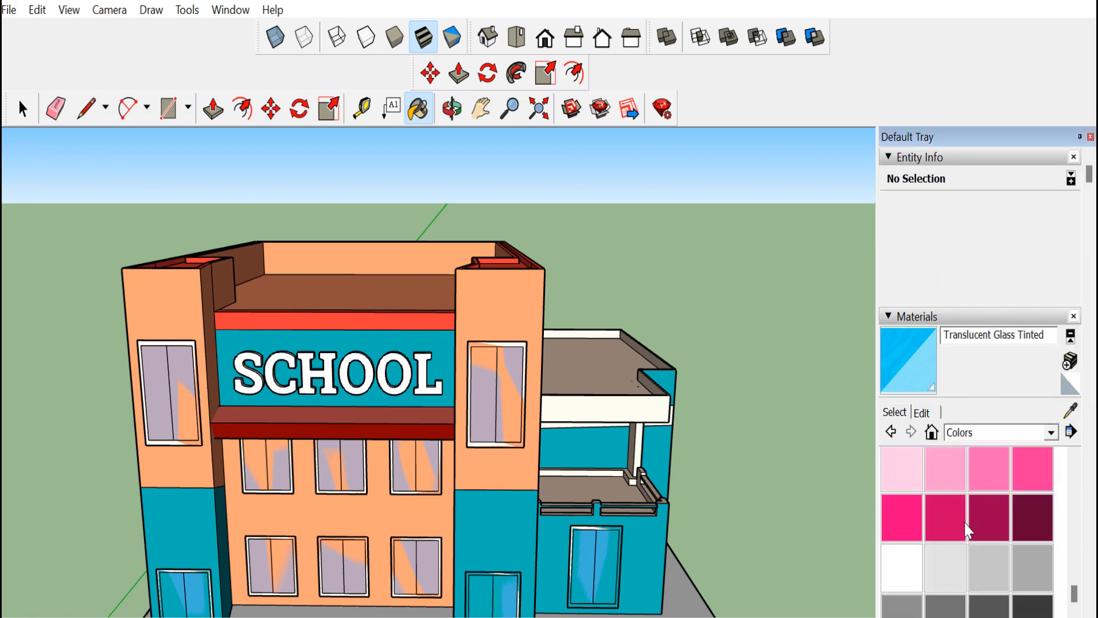
scroll(920, 317, up, 1)
click(913, 445)
scroll(299, 356, up, 5)
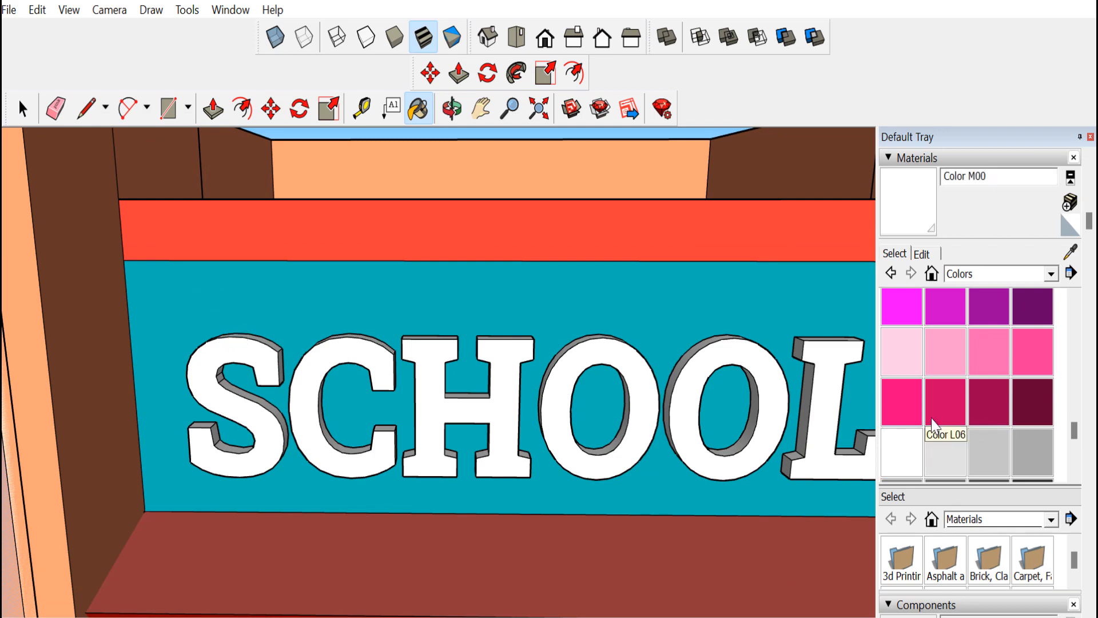
click(1030, 309)
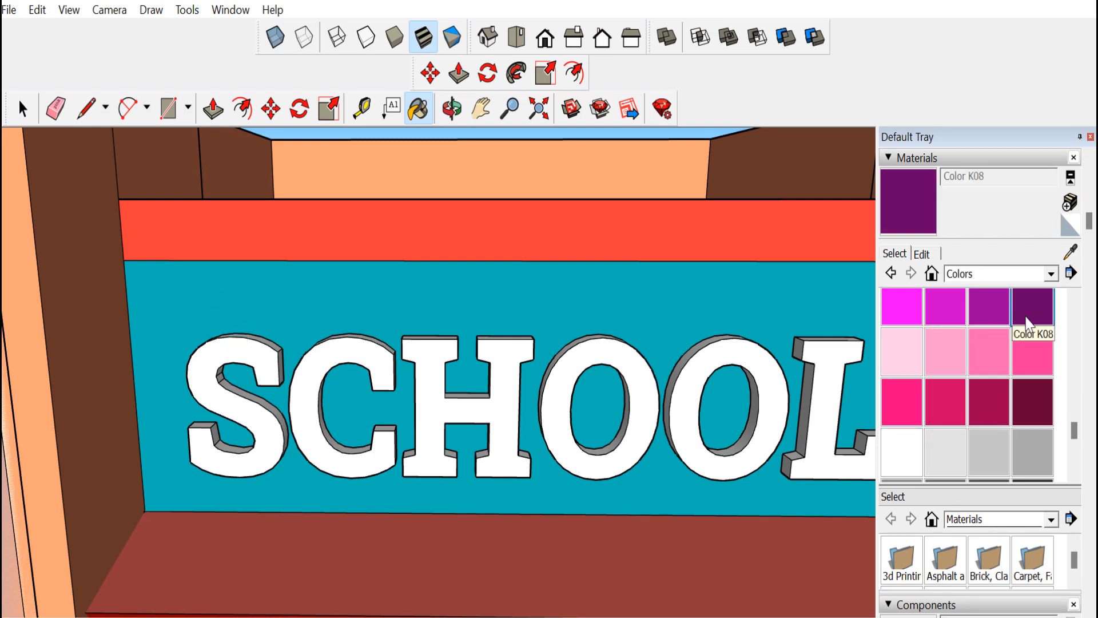
click(802, 375)
scroll(273, 373, down, 5)
scroll(268, 382, down, 5)
click(448, 121)
drag(400, 321, 367, 387)
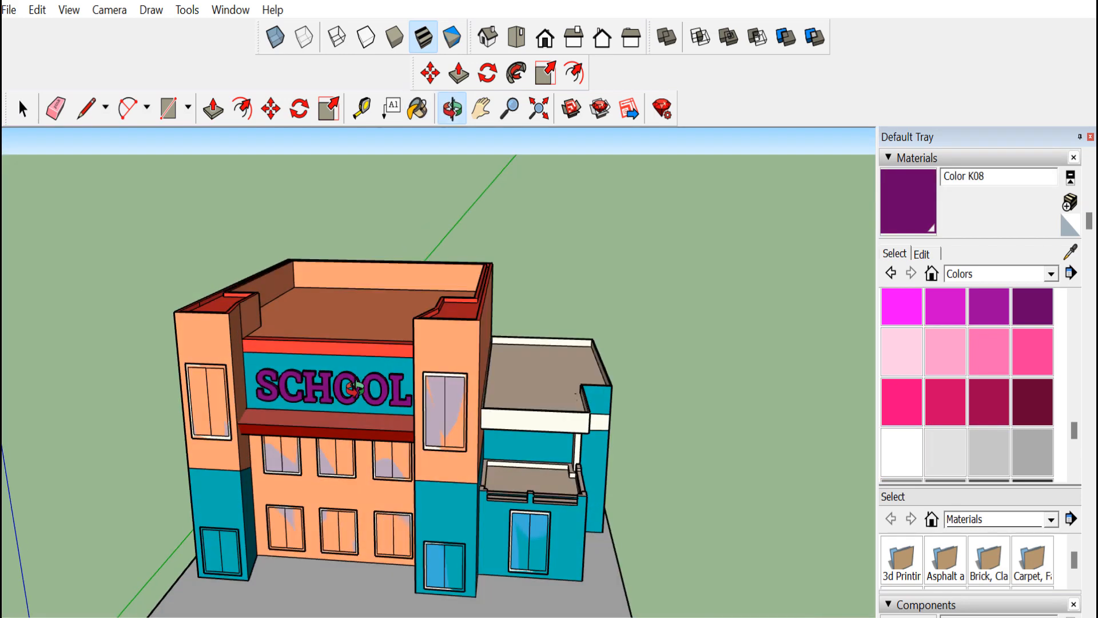
scroll(412, 389, down, 3)
mouse_move(481, 423)
mouse_down()
mouse_move(461, 372)
mouse_move(509, 436)
mouse_move(385, 486)
mouse_move(380, 509)
mouse_up()
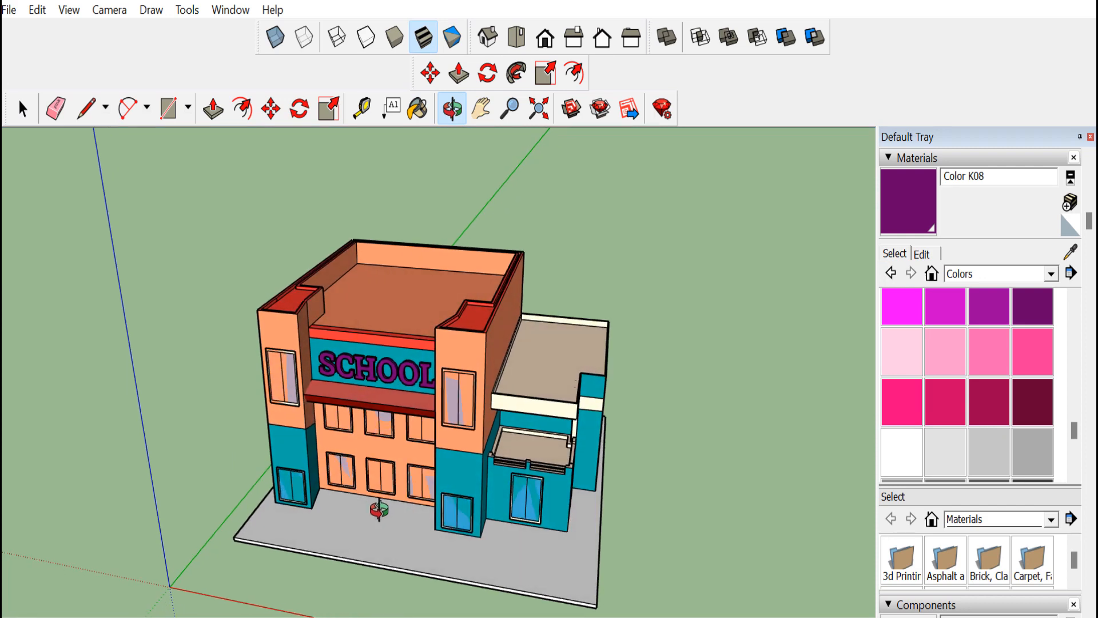
scroll(372, 515, up, 3)
scroll(366, 516, up, 3)
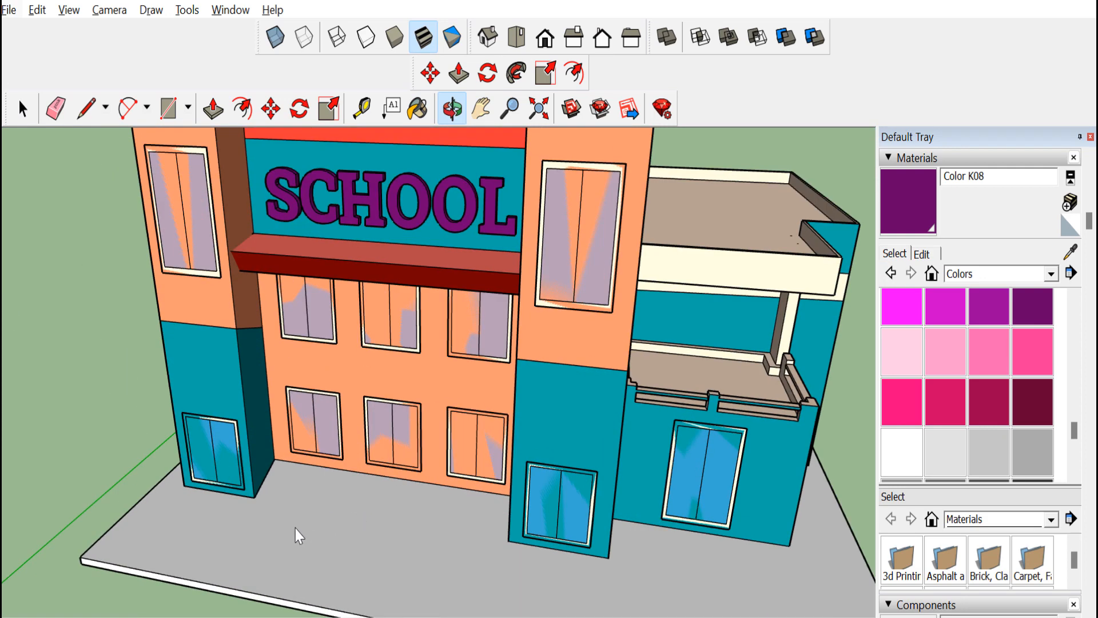
click(168, 109)
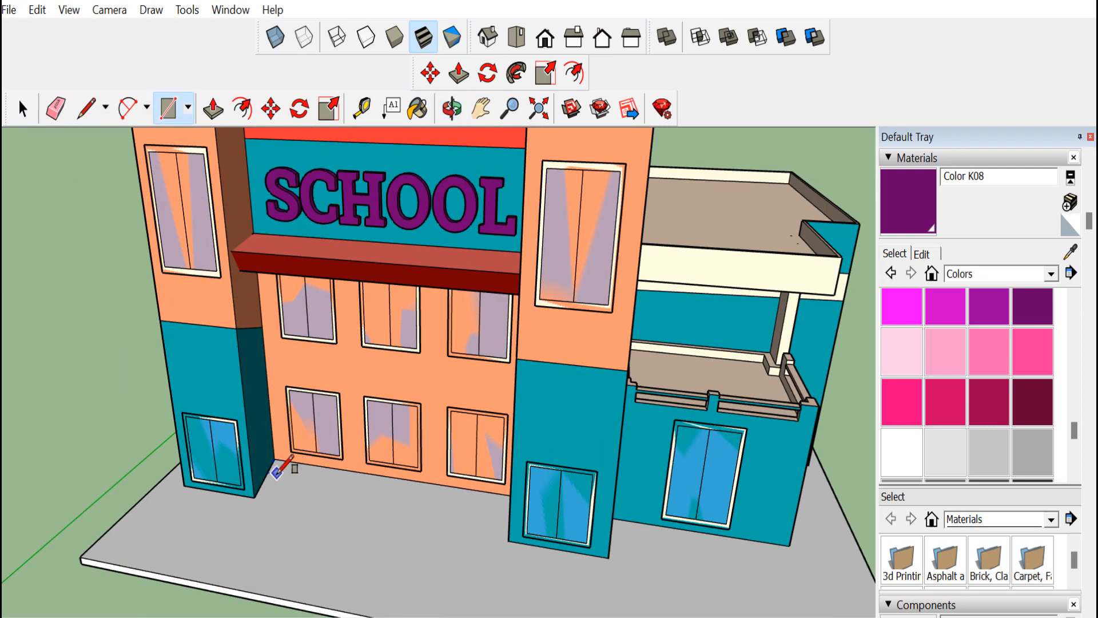
click(277, 470)
key(Escape)
Draw a rectangle on the base slab in front of the main entrance
key(o)
drag(380, 417, 302, 492)
click(176, 113)
click(285, 457)
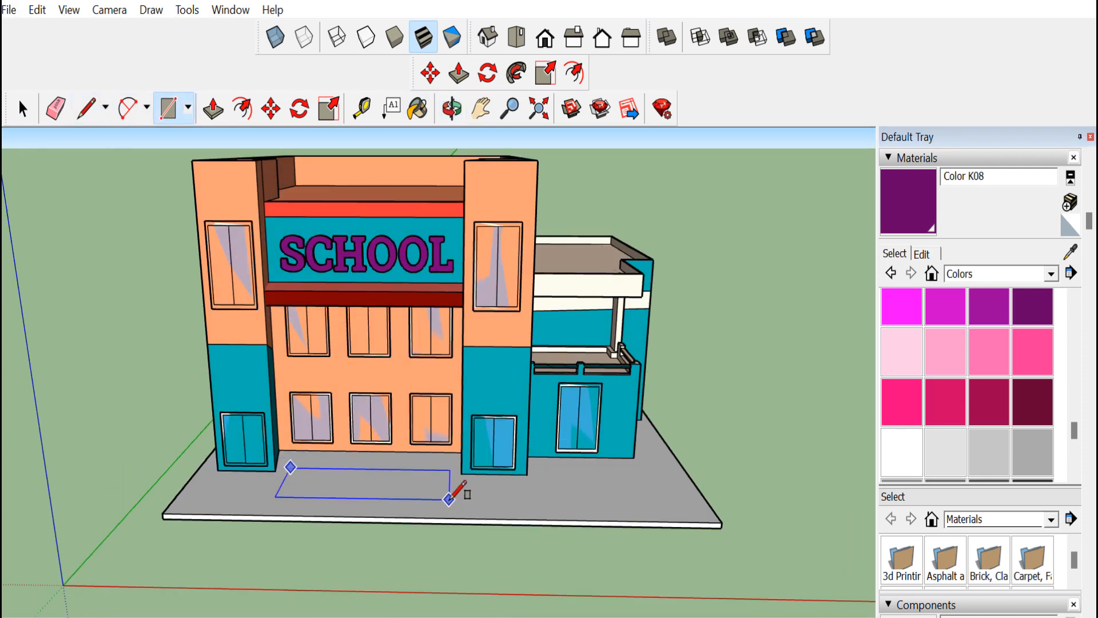
Push/pull the rectangle up into a low entrance step and paint it Color E01
click(211, 108)
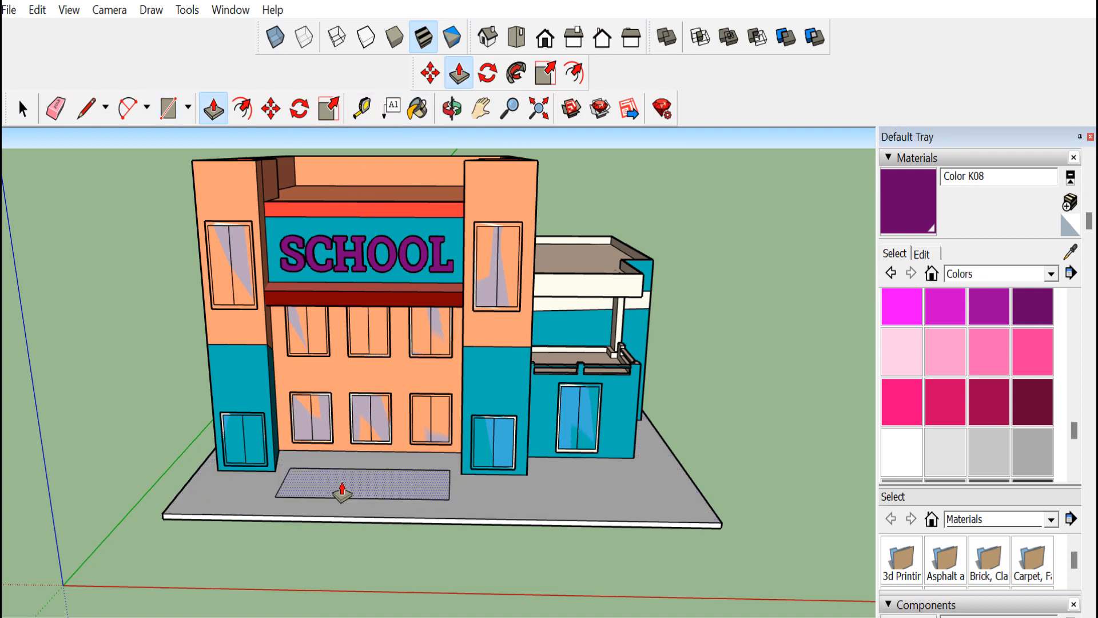
click(418, 108)
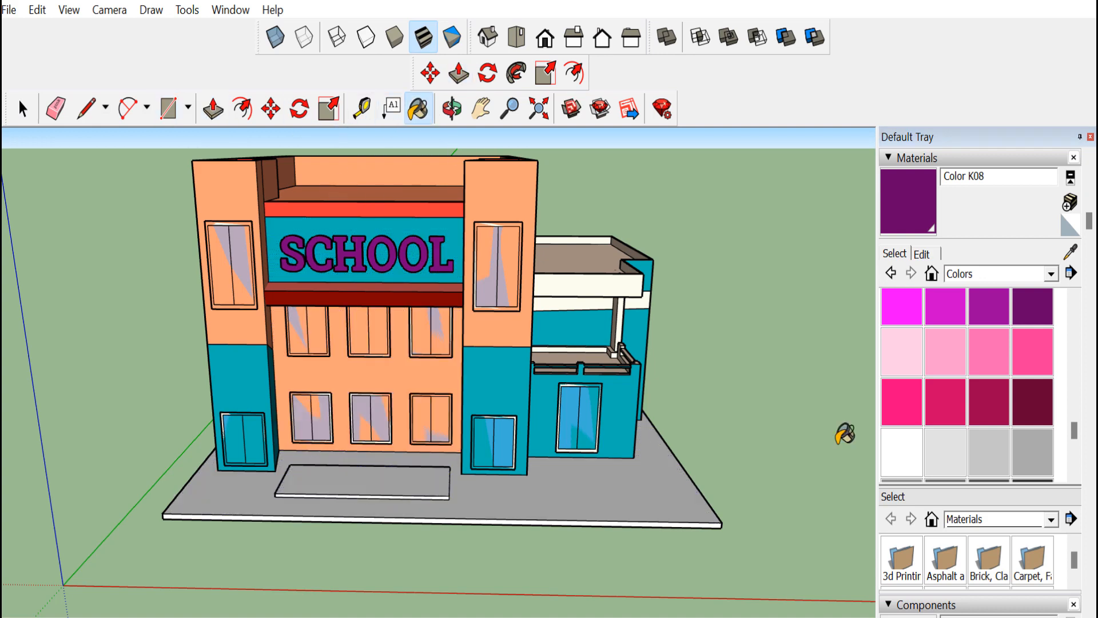
scroll(915, 383, up, 5)
click(919, 383)
click(375, 487)
scroll(377, 486, up, 6)
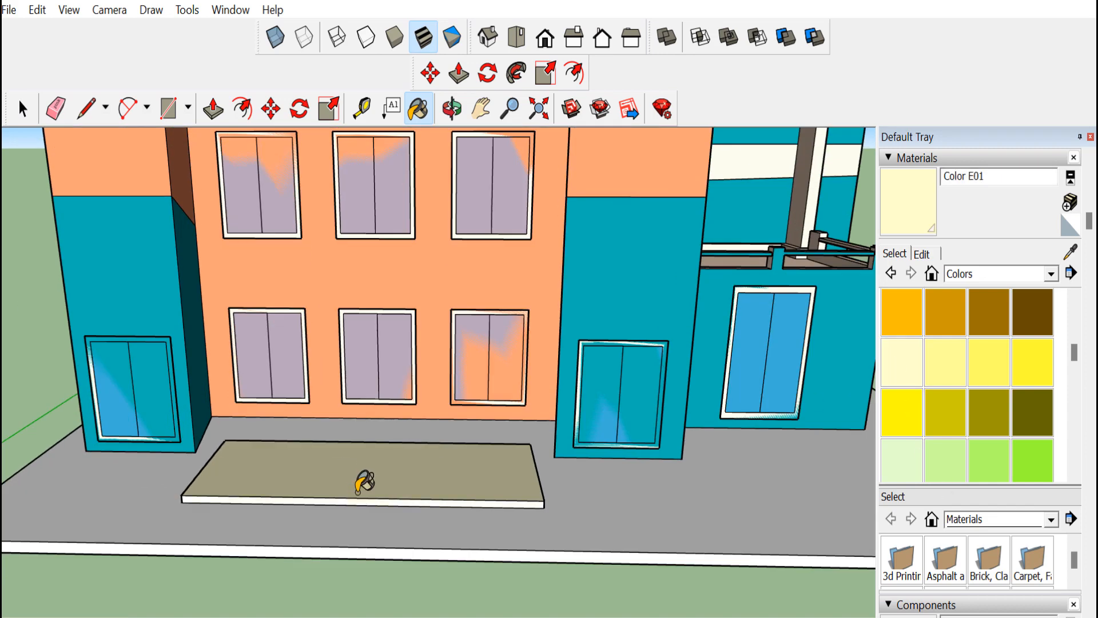
Orbit around the new entrance step to inspect it from the side
click(452, 108)
drag(400, 394, 275, 396)
click(418, 108)
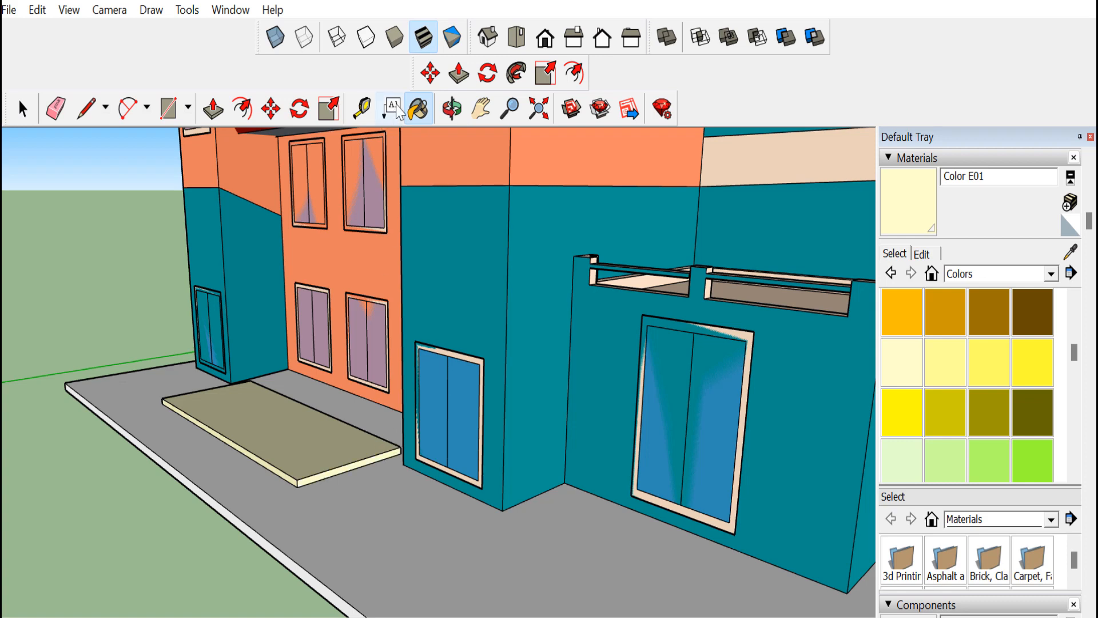
click(452, 109)
drag(233, 522, 194, 540)
click(421, 104)
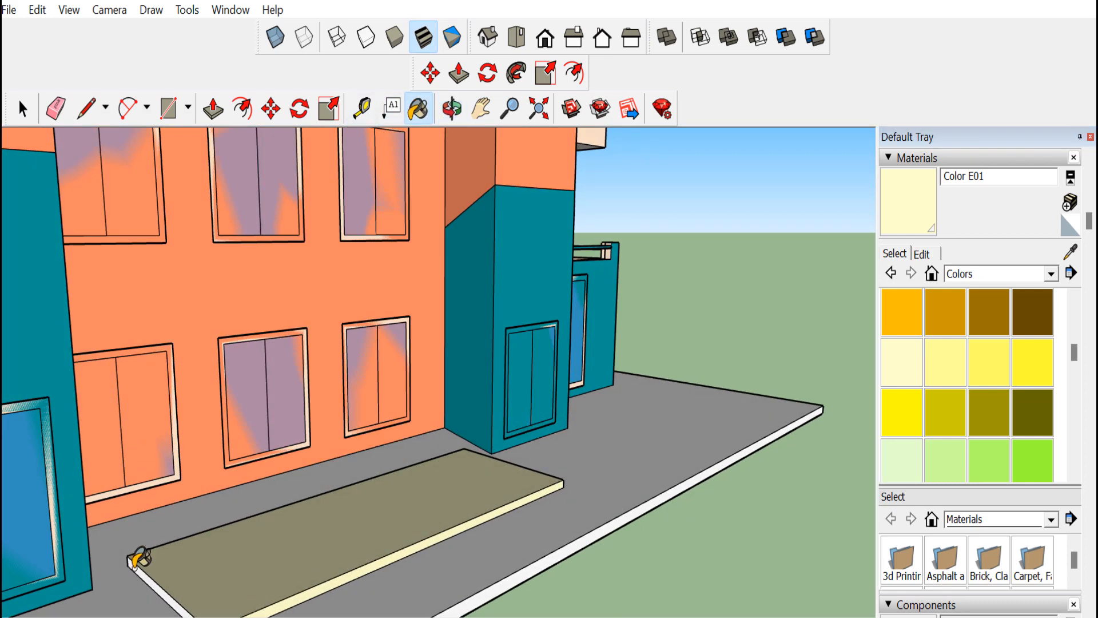
click(452, 109)
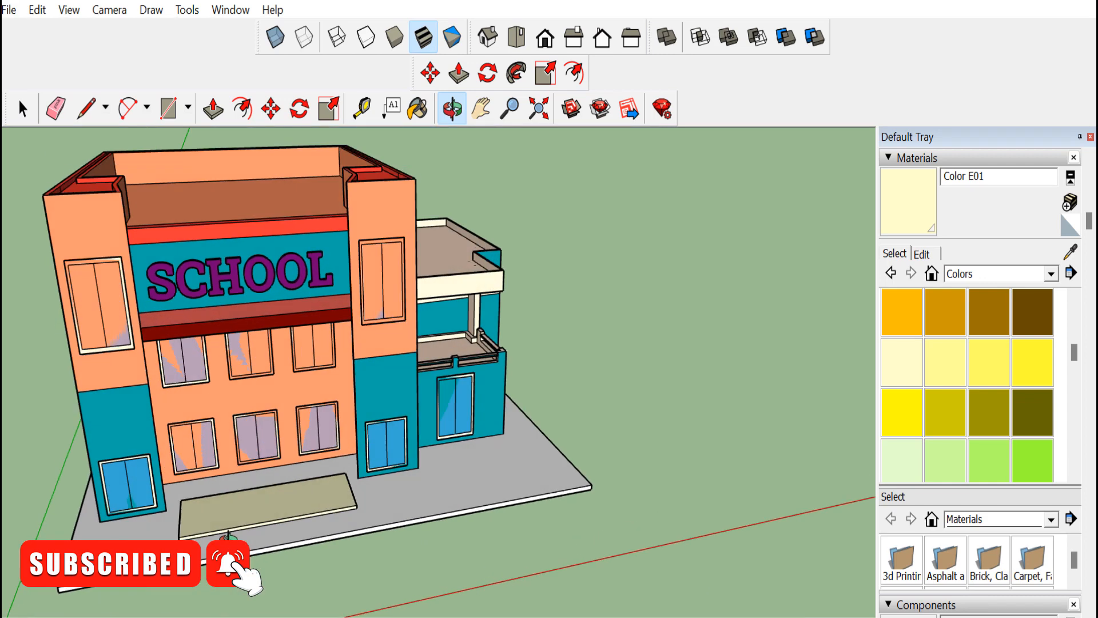
drag(228, 536, 336, 397)
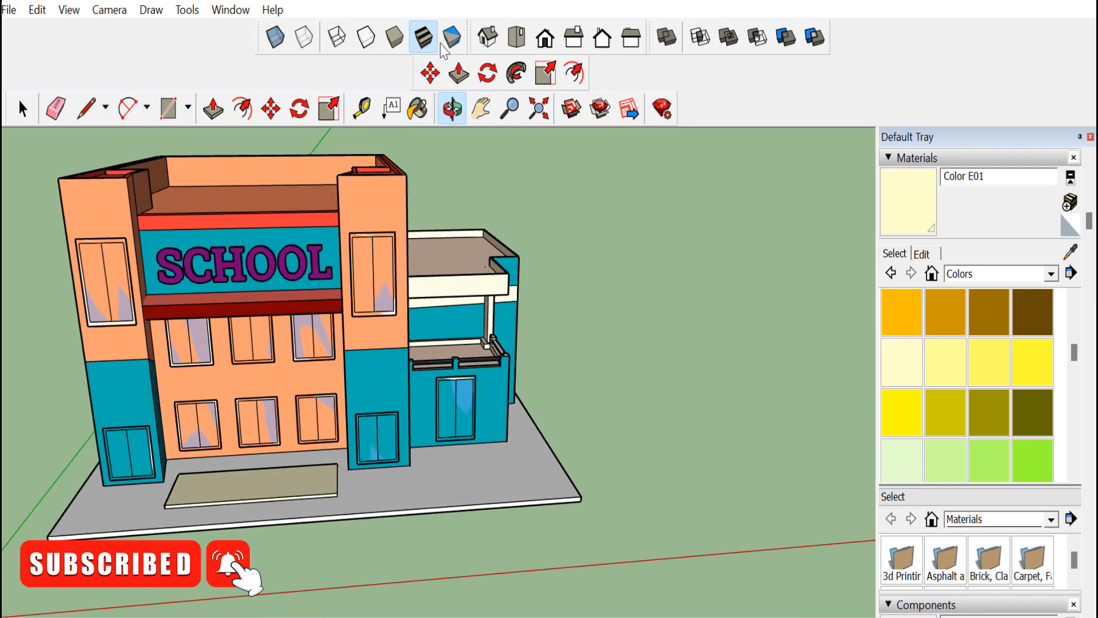
Orbit and zoom around the whole school building to review the finished model
click(487, 37)
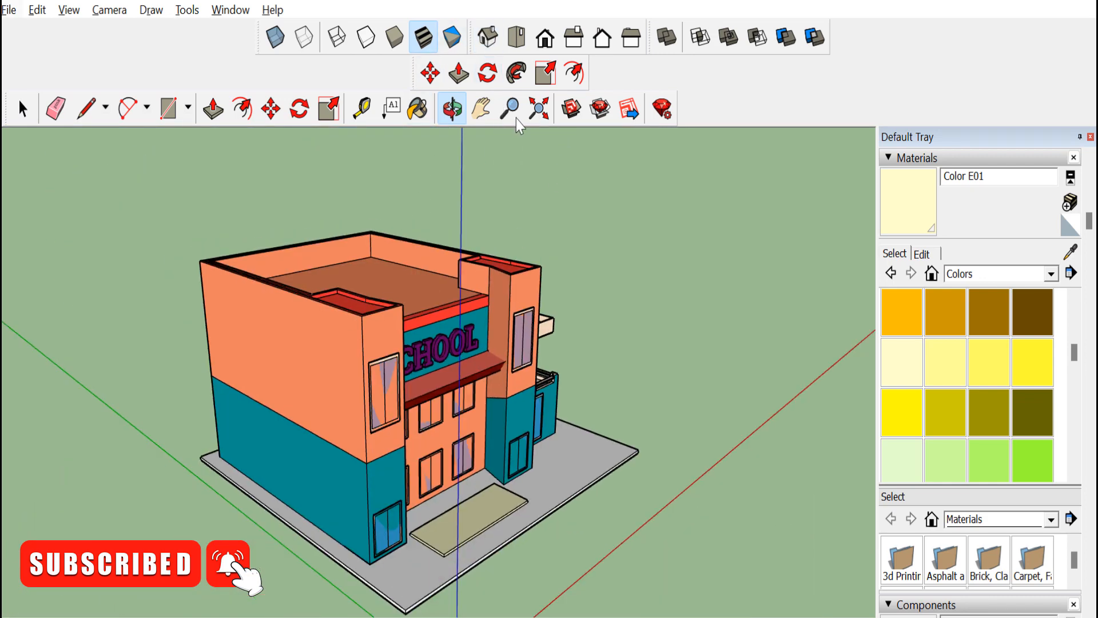
drag(462, 138, 379, 463)
scroll(379, 463, up, 2)
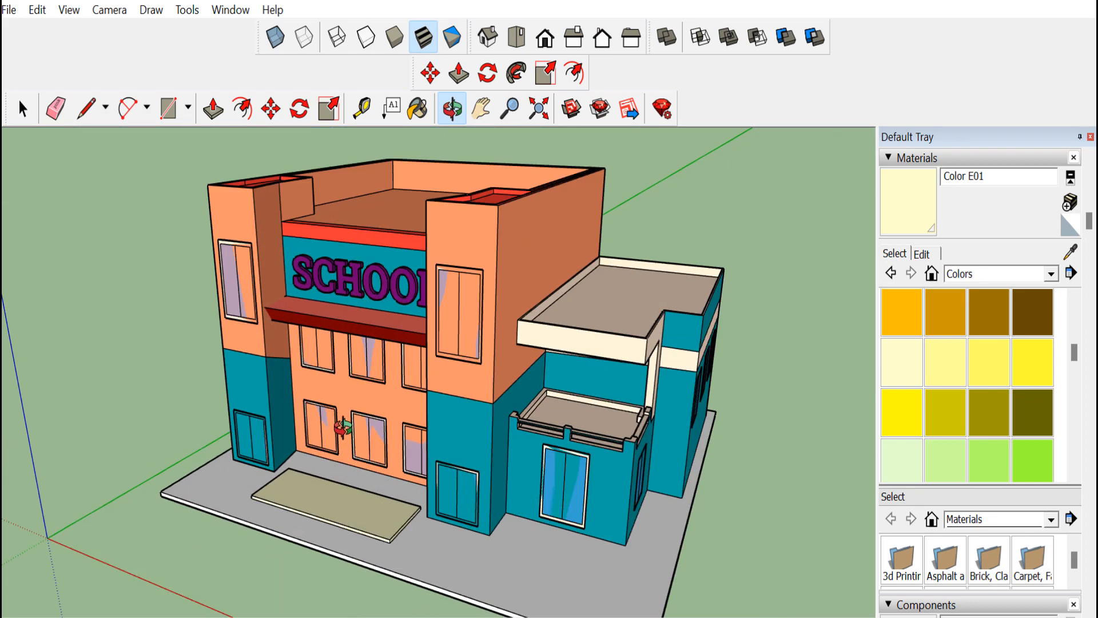
scroll(366, 464, down, 5)
click(21, 107)
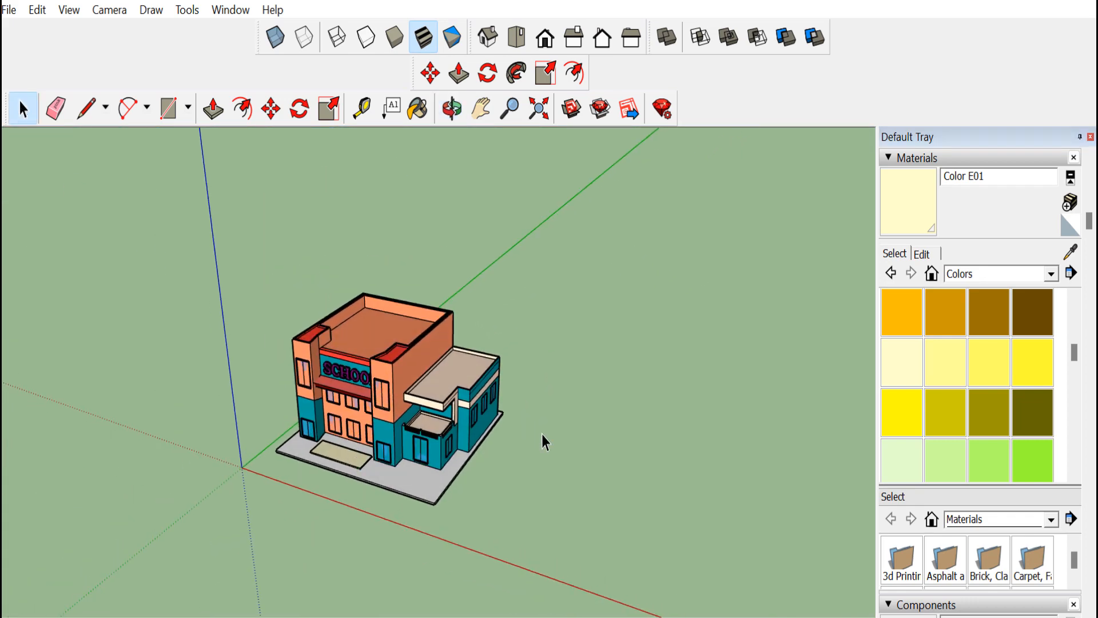
scroll(458, 471, up, 5)
click(445, 111)
drag(454, 423, 452, 344)
drag(306, 366, 307, 423)
scroll(325, 372, down, 5)
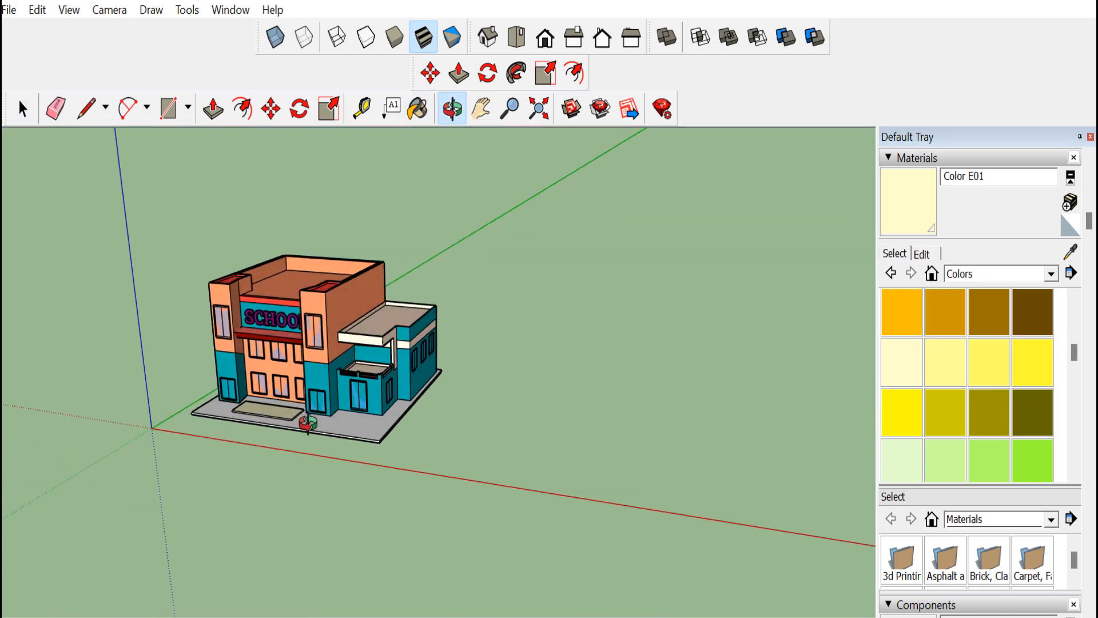
scroll(292, 392, up, 2)
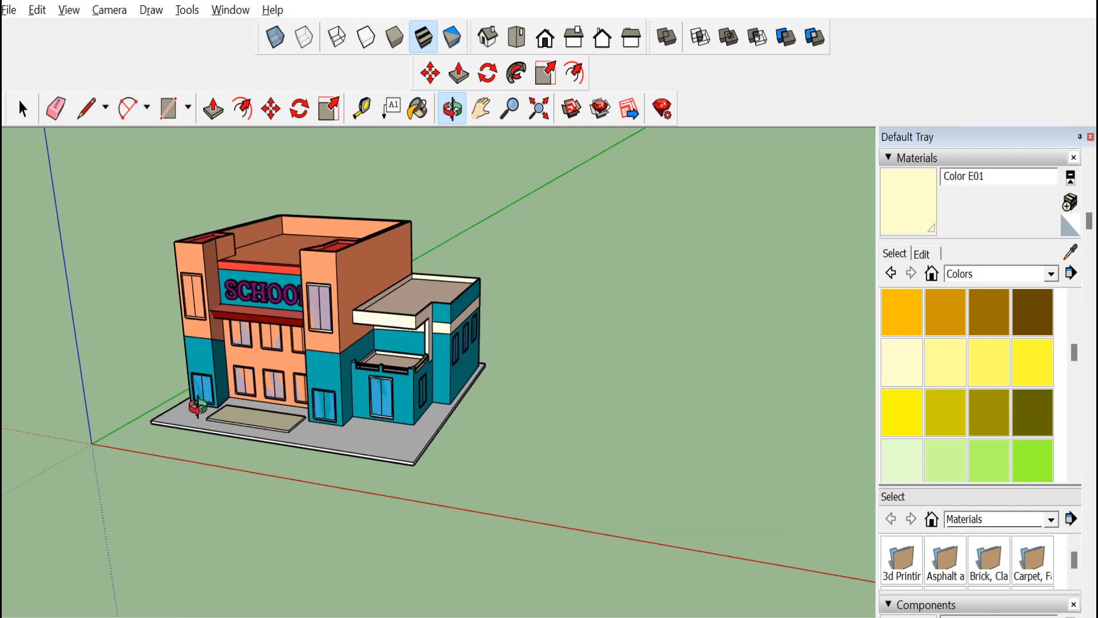